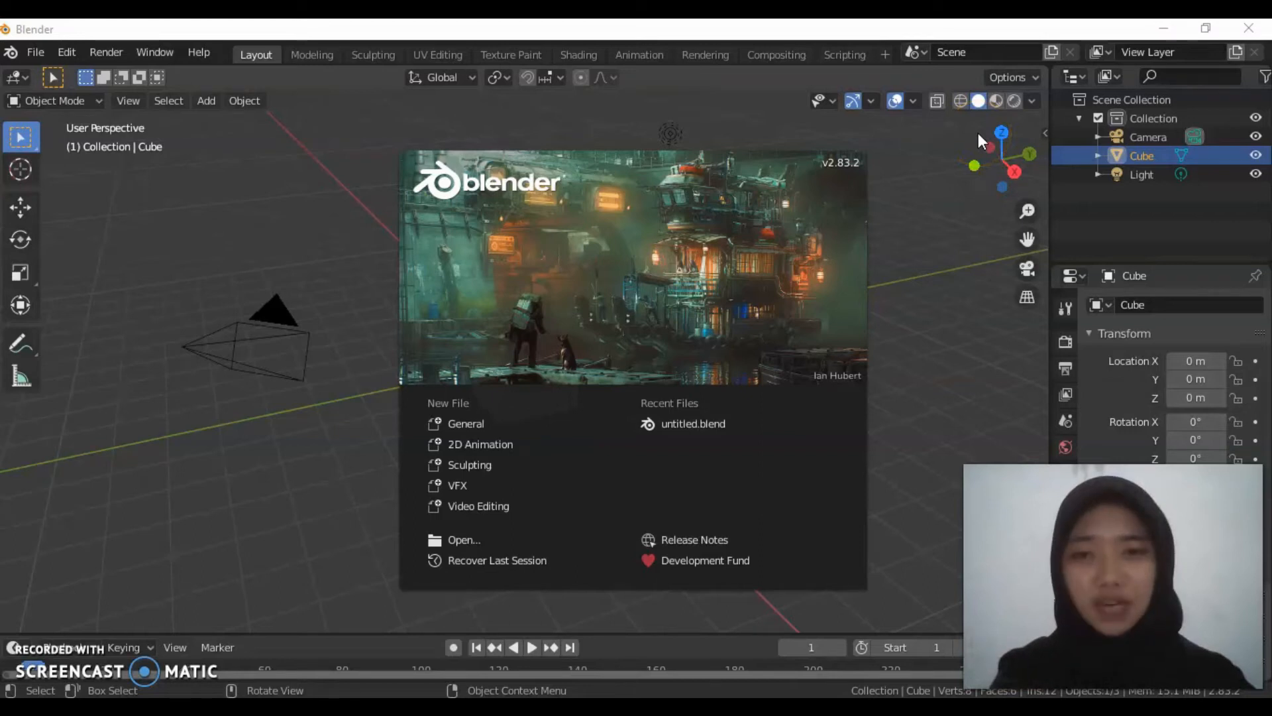
Dismiss the splash screen and resize the editor areas, leaving a short timeline, a taller outliner and a wider outliner and properties column.
{"action": "left_click", "coordinate": [368, 297]}
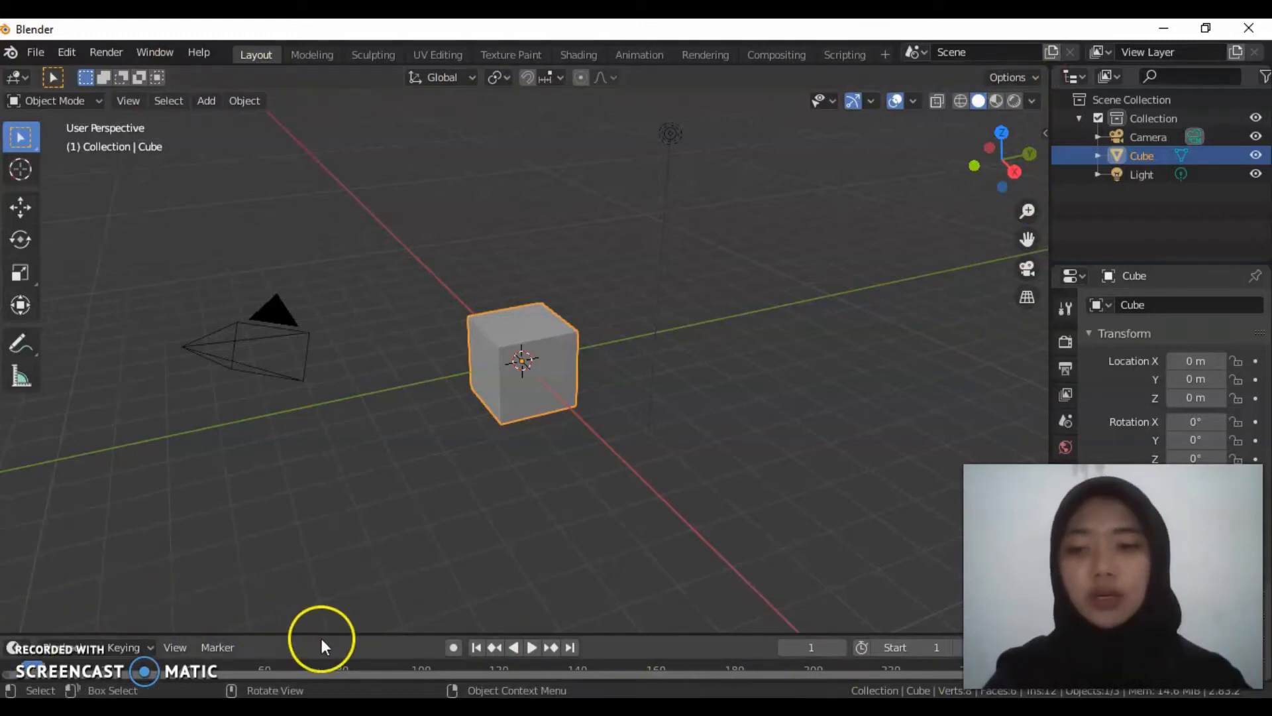
{"action": "left_click_drag", "start_coordinate": [321, 636], "coordinate": [337, 496]}
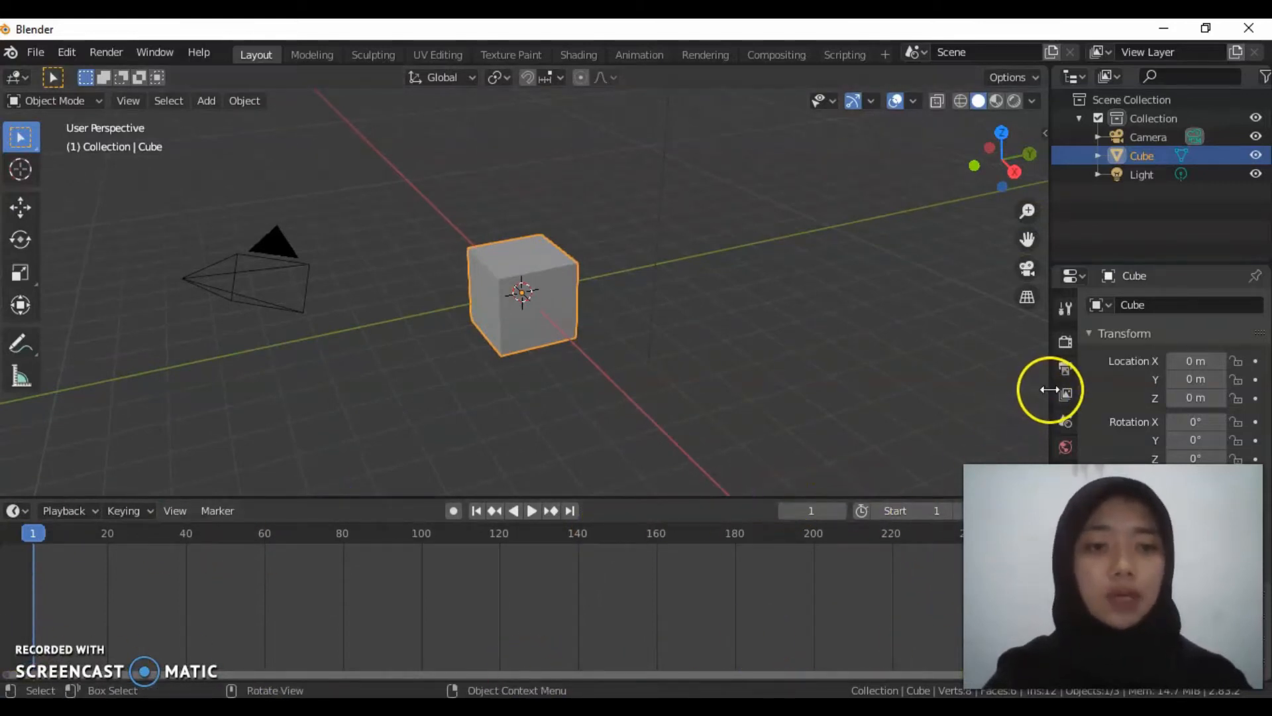
{"action": "left_click_drag", "start_coordinate": [1050, 396], "coordinate": [926, 395]}
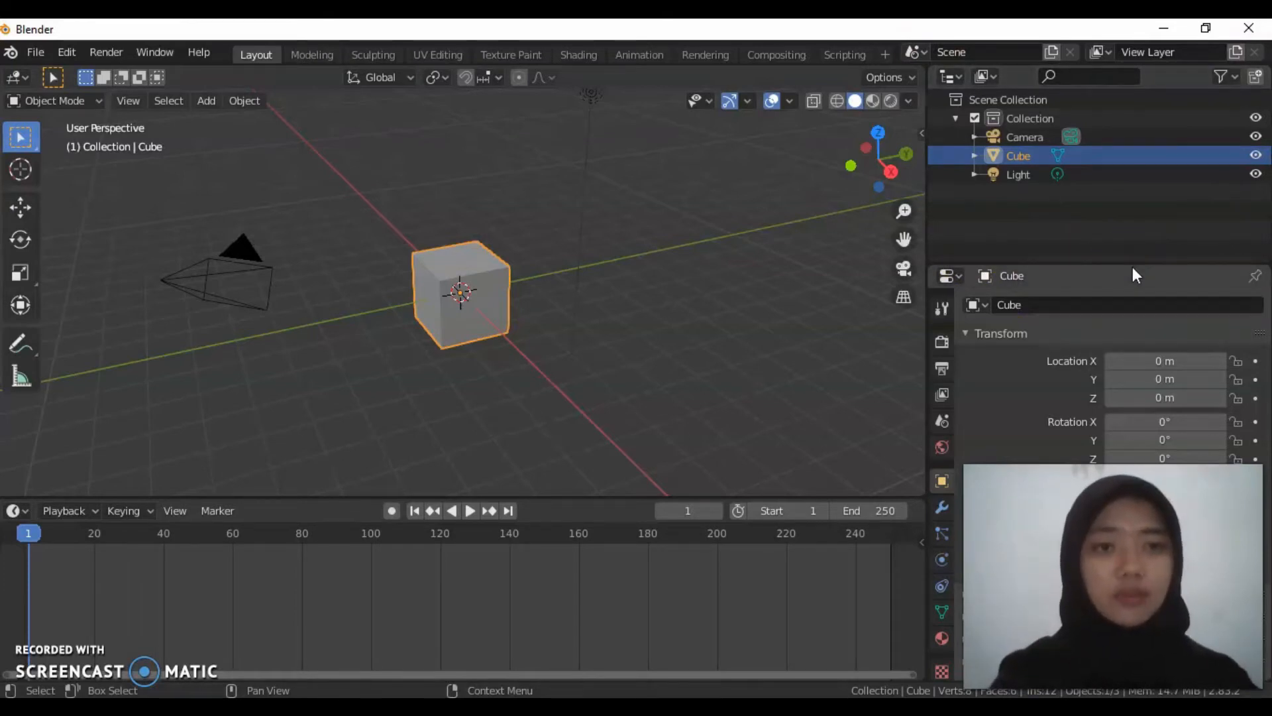
{"action": "left_click_drag", "start_coordinate": [1132, 266], "coordinate": [1132, 377]}
{"action": "left_click", "coordinate": [633, 452]}
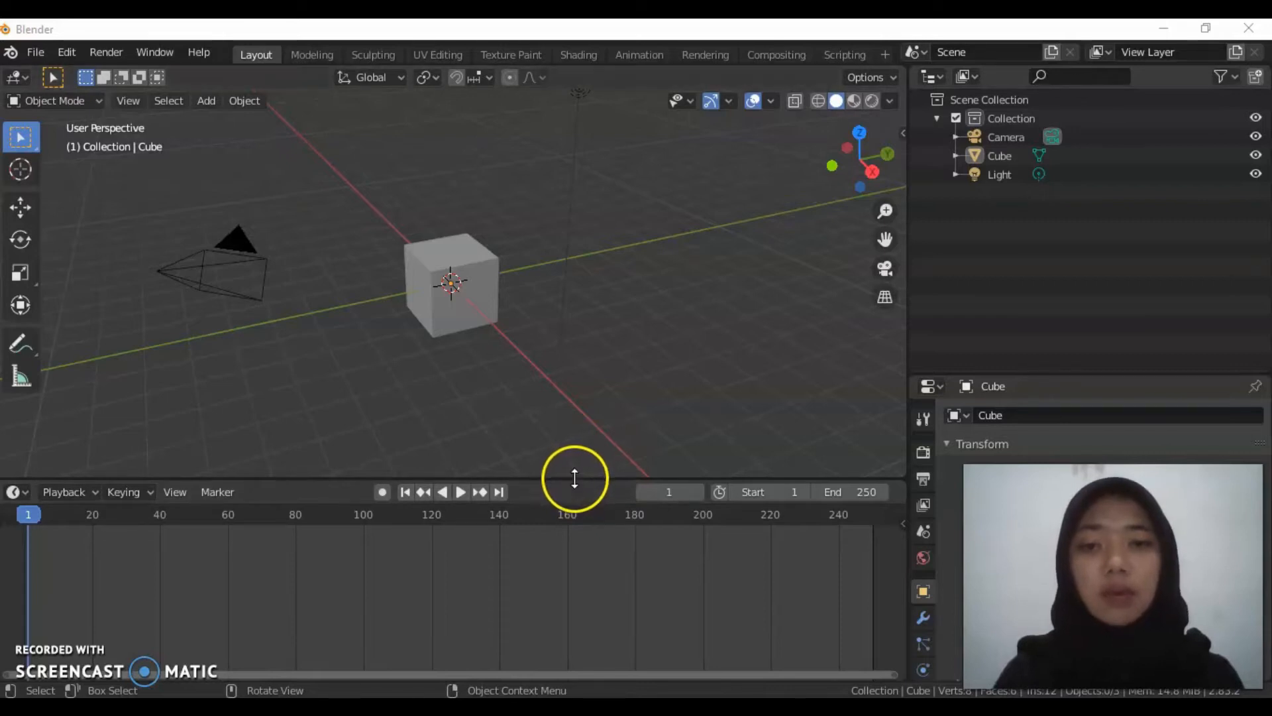
{"action": "left_click_drag", "start_coordinate": [582, 476], "coordinate": [599, 617]}
{"action": "left_click_drag", "start_coordinate": [913, 338], "coordinate": [863, 391]}
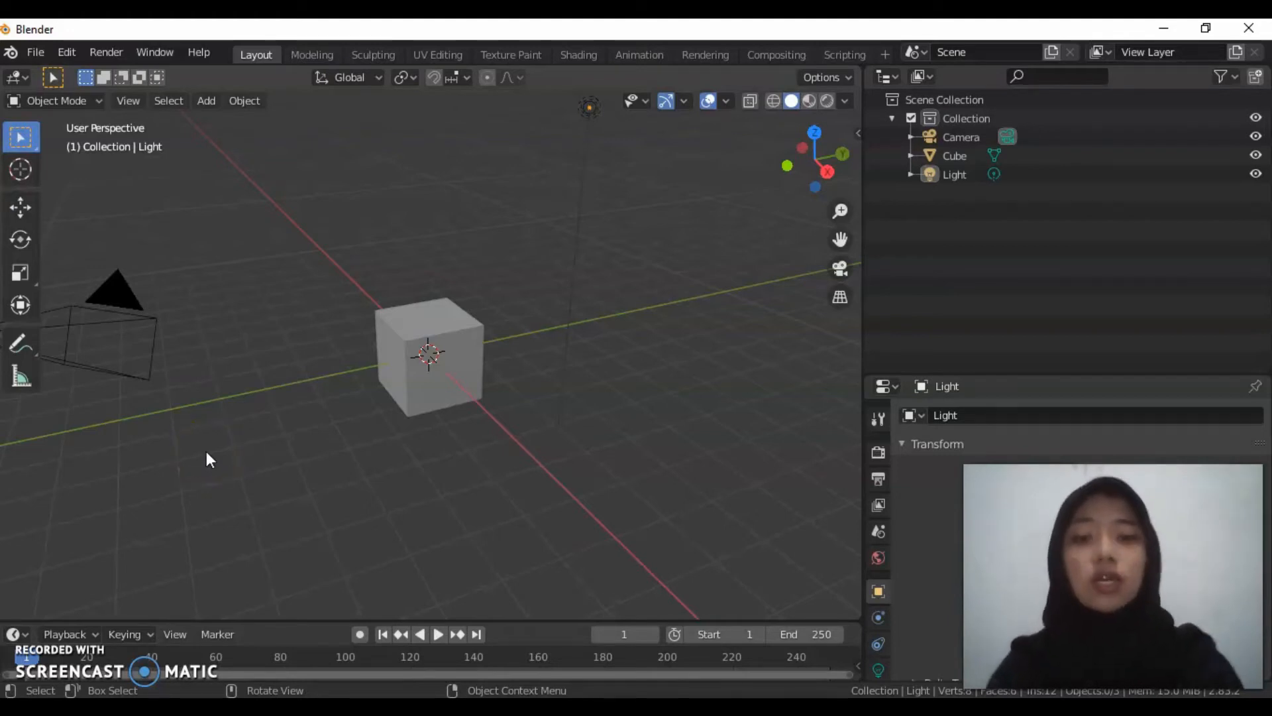
{"action": "scroll", "coordinate": [205, 451], "scroll_direction": "down", "scroll_amount": 2}
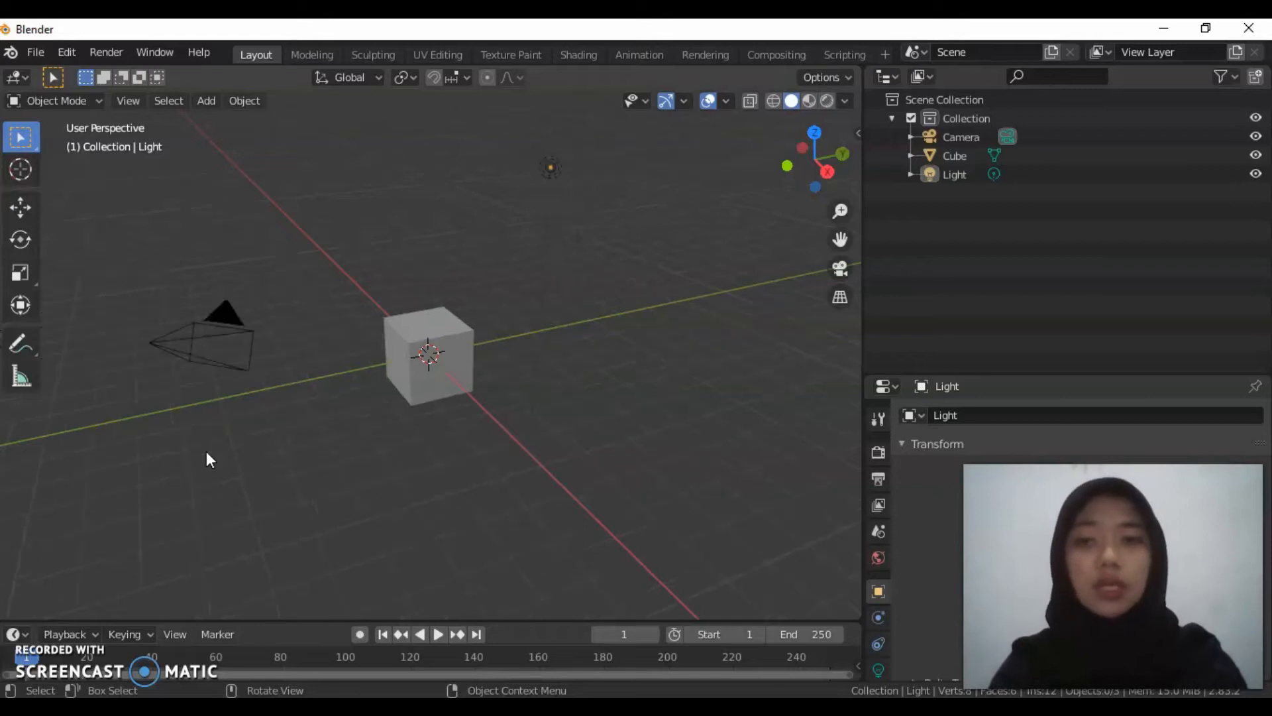
{"action": "scroll", "coordinate": [207, 457], "scroll_direction": "down", "scroll_amount": 3}
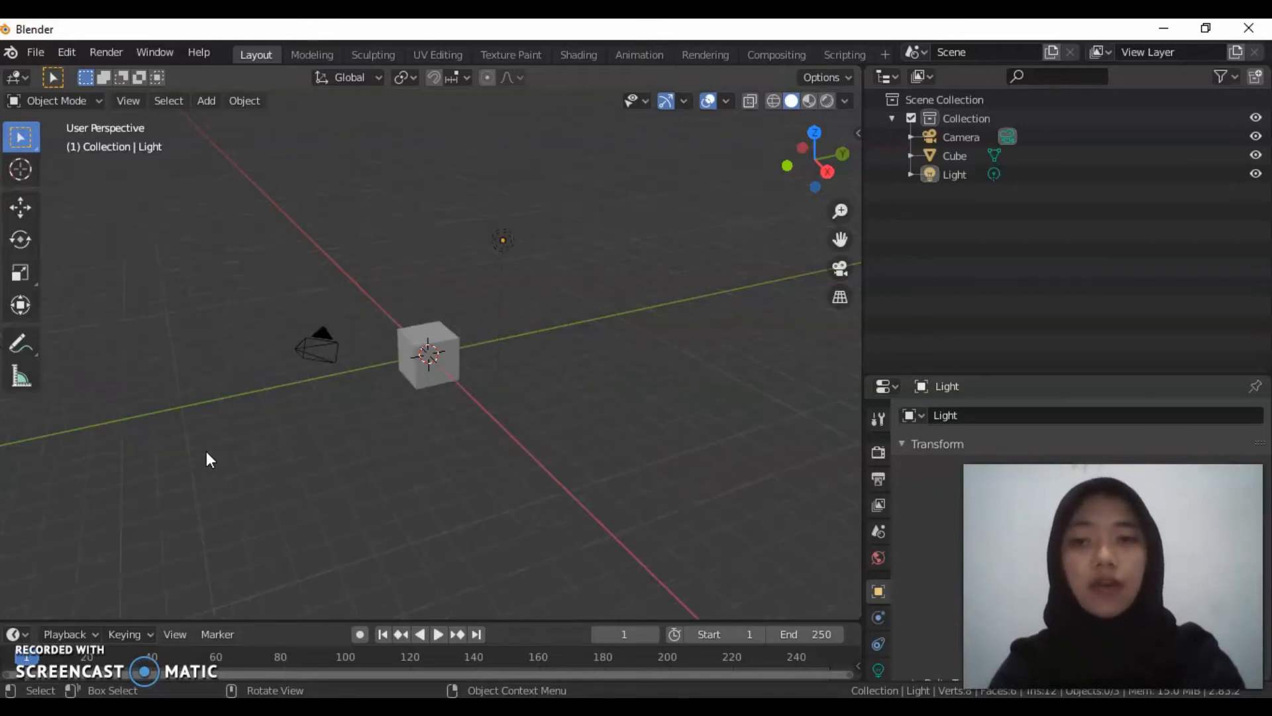
{"action": "scroll", "coordinate": [207, 458], "scroll_direction": "down", "scroll_amount": 2}
{"action": "scroll", "coordinate": [207, 453], "scroll_direction": "up", "scroll_amount": 4}
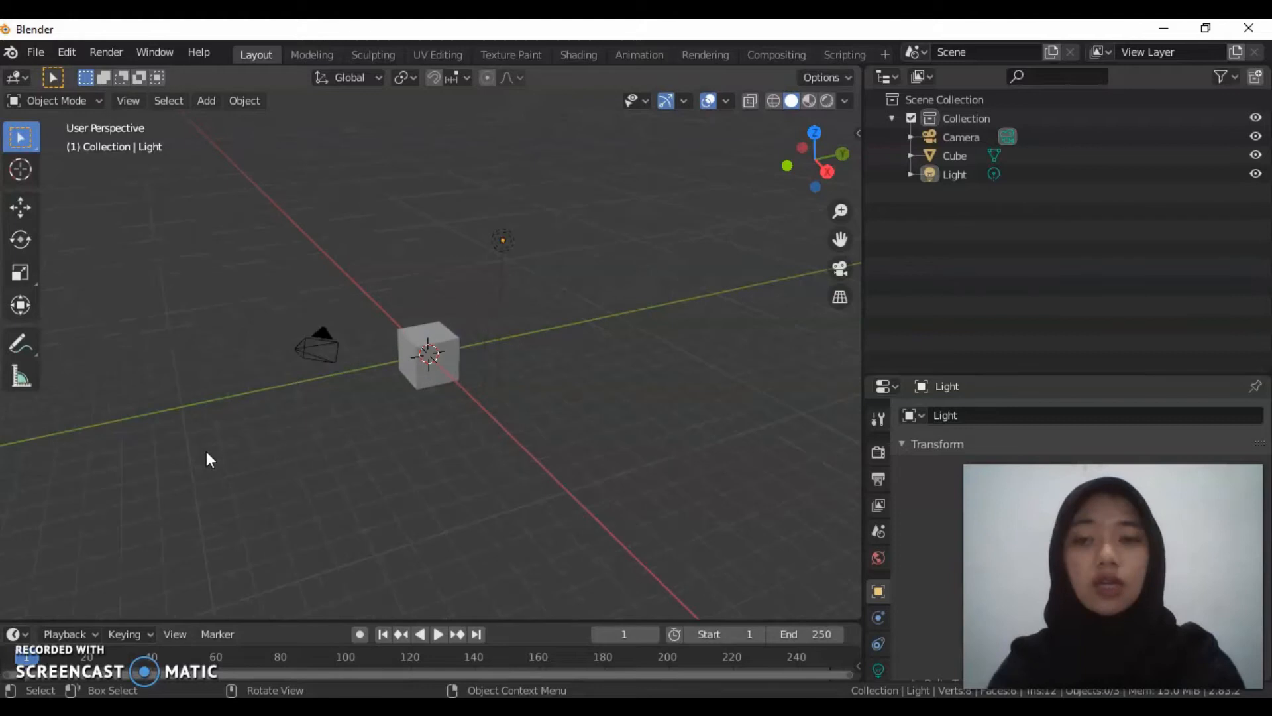
{"action": "scroll", "coordinate": [207, 453], "scroll_direction": "up", "scroll_amount": 5}
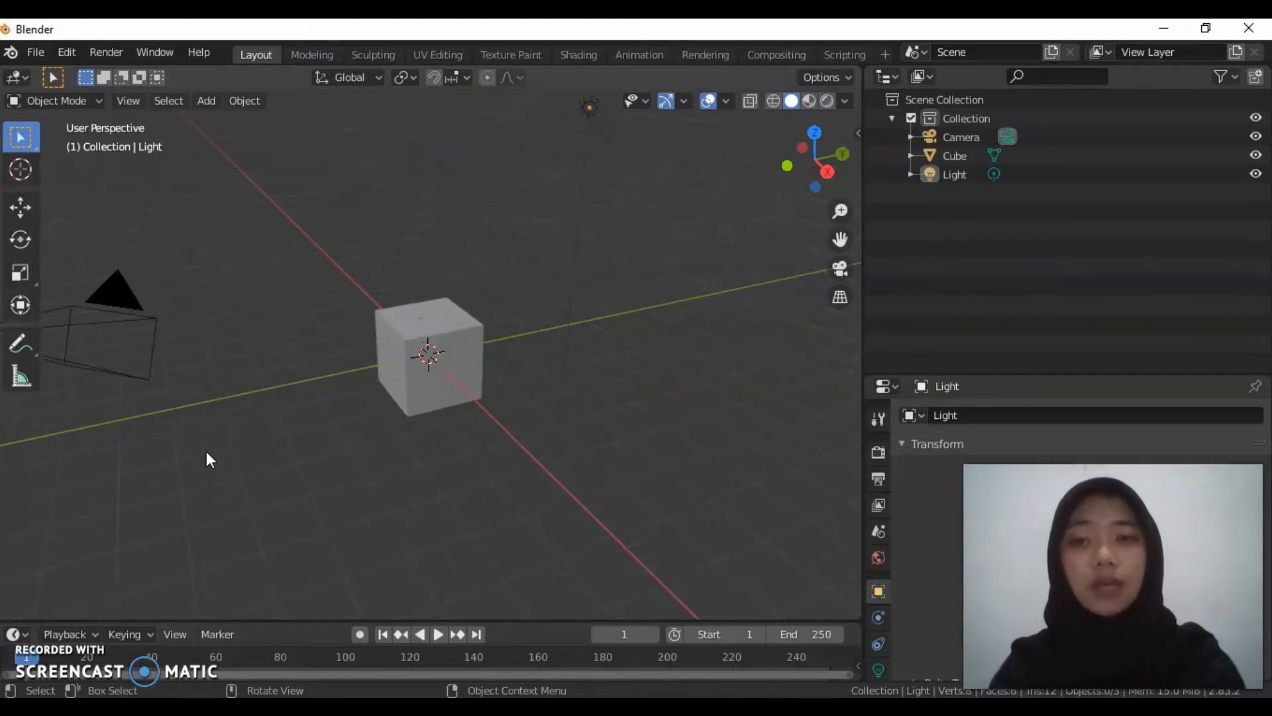
{"action": "scroll", "coordinate": [207, 457], "scroll_direction": "up", "scroll_amount": 1}
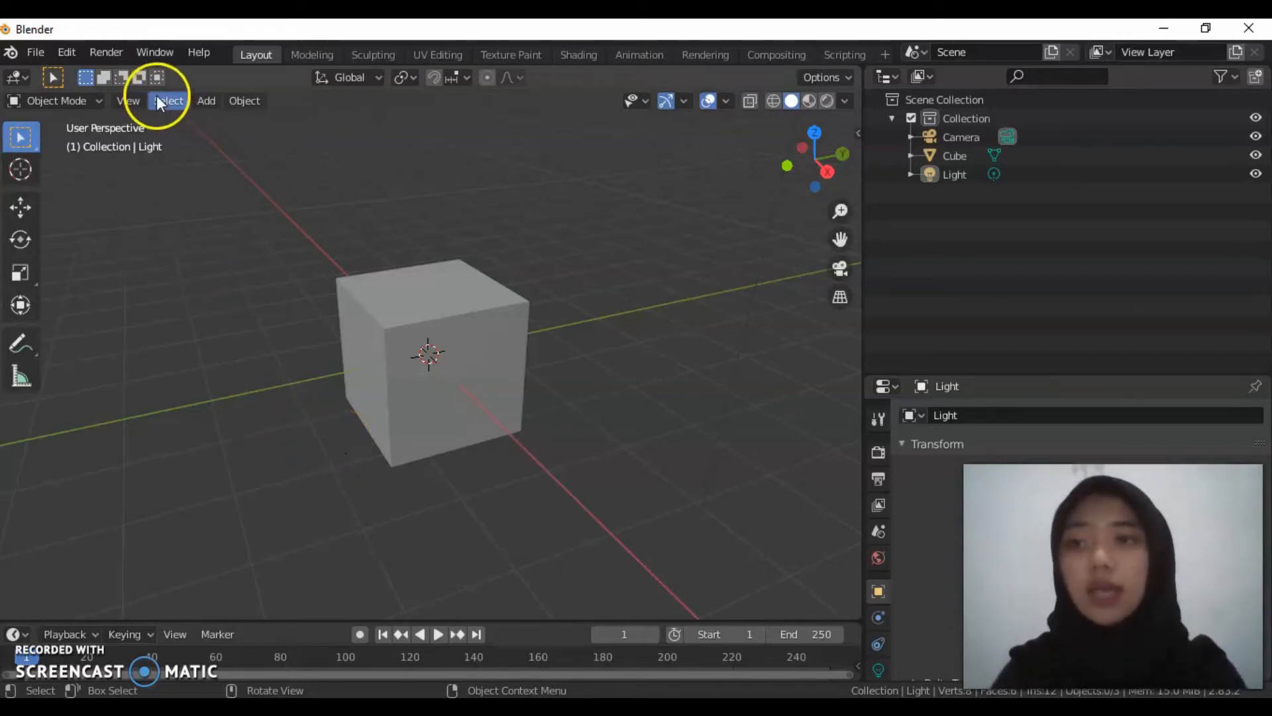
Open the theme preferences and expand the Node Editor, Text Editor, Video Sequencer, UV/Image Editor and Dope Sheet sections.
{"action": "left_click", "coordinate": [80, 57]}
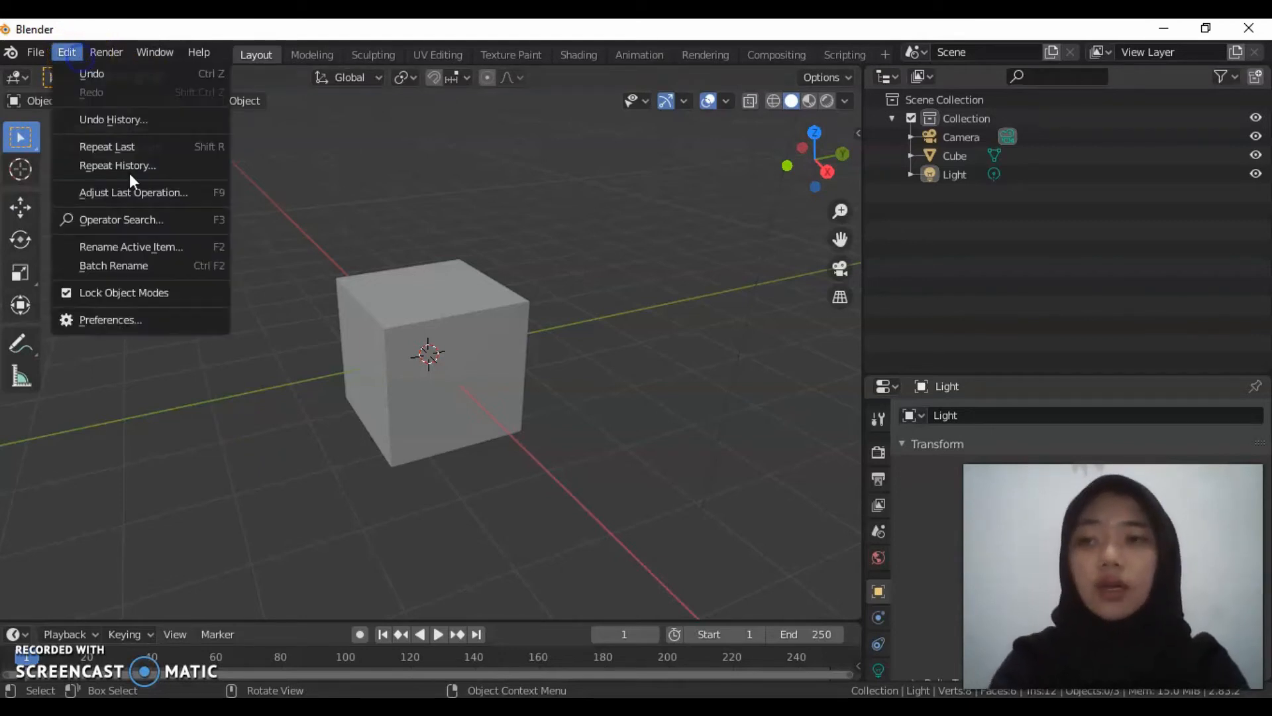
{"action": "left_click", "coordinate": [173, 324]}
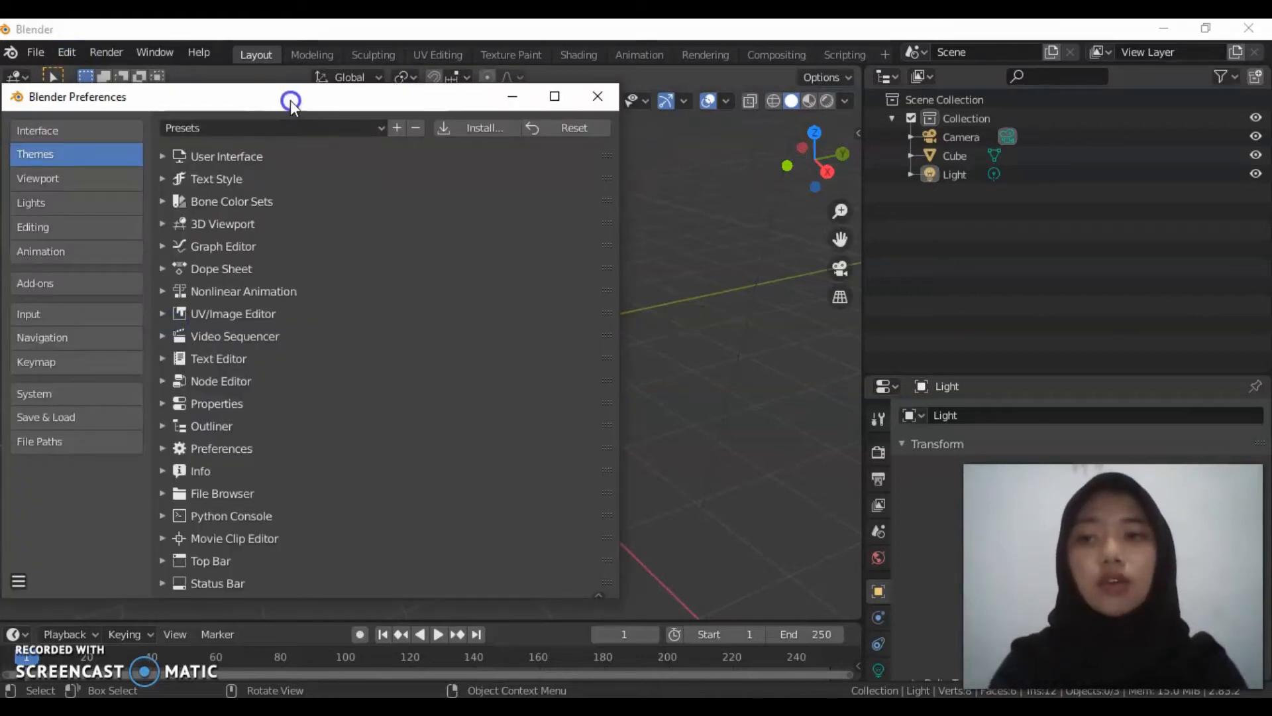
{"action": "left_click_drag", "start_coordinate": [287, 99], "coordinate": [418, 92]}
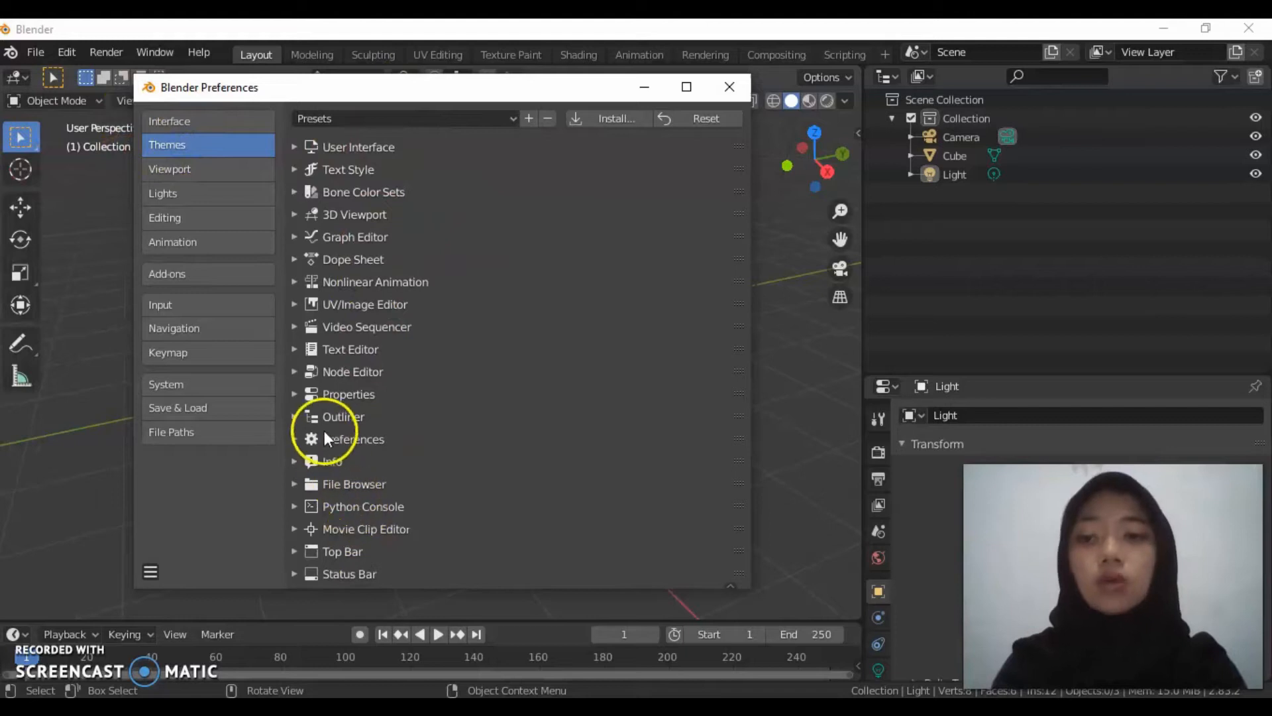
{"action": "left_click", "coordinate": [325, 376]}
{"action": "left_click", "coordinate": [333, 349]}
{"action": "left_click", "coordinate": [335, 326]}
{"action": "left_click", "coordinate": [343, 302]}
{"action": "left_click", "coordinate": [353, 257]}
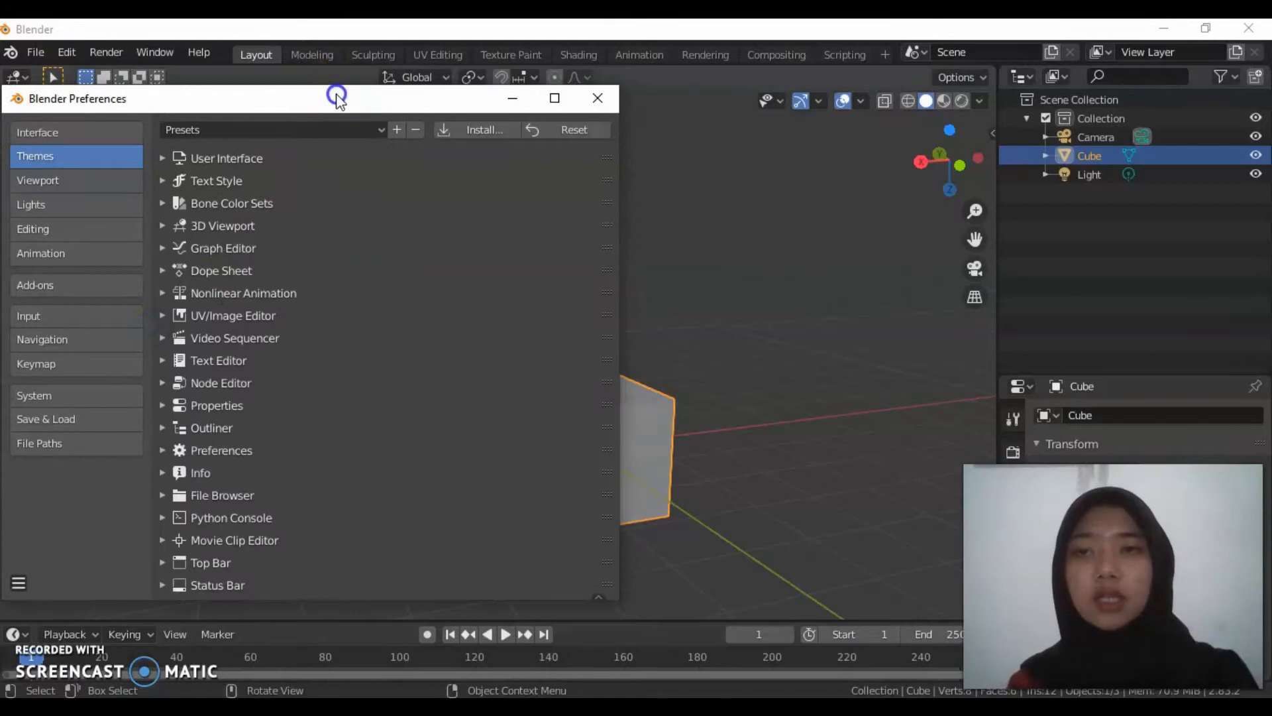
Reposition the preferences window and apply the Blender Light theme preset to the interface.
{"action": "left_click_drag", "start_coordinate": [332, 93], "coordinate": [356, 74]}
{"action": "left_click", "coordinate": [372, 109]}
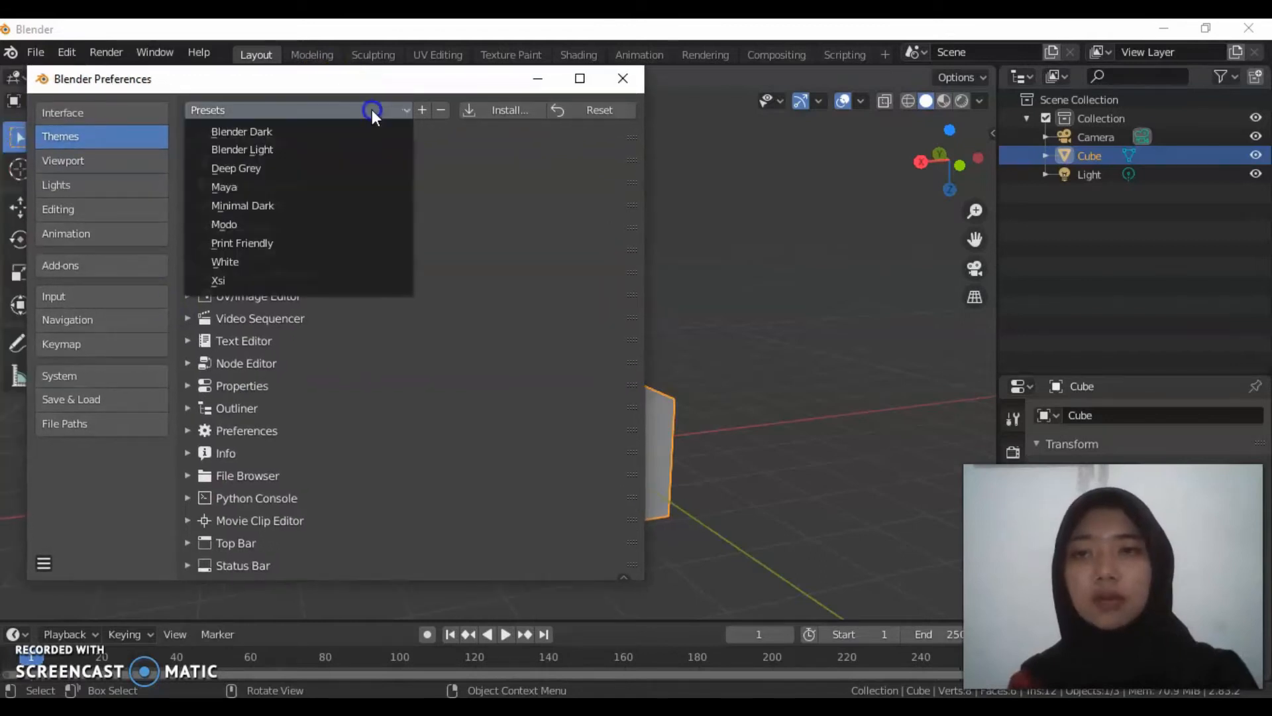
{"action": "left_click", "coordinate": [351, 269]}
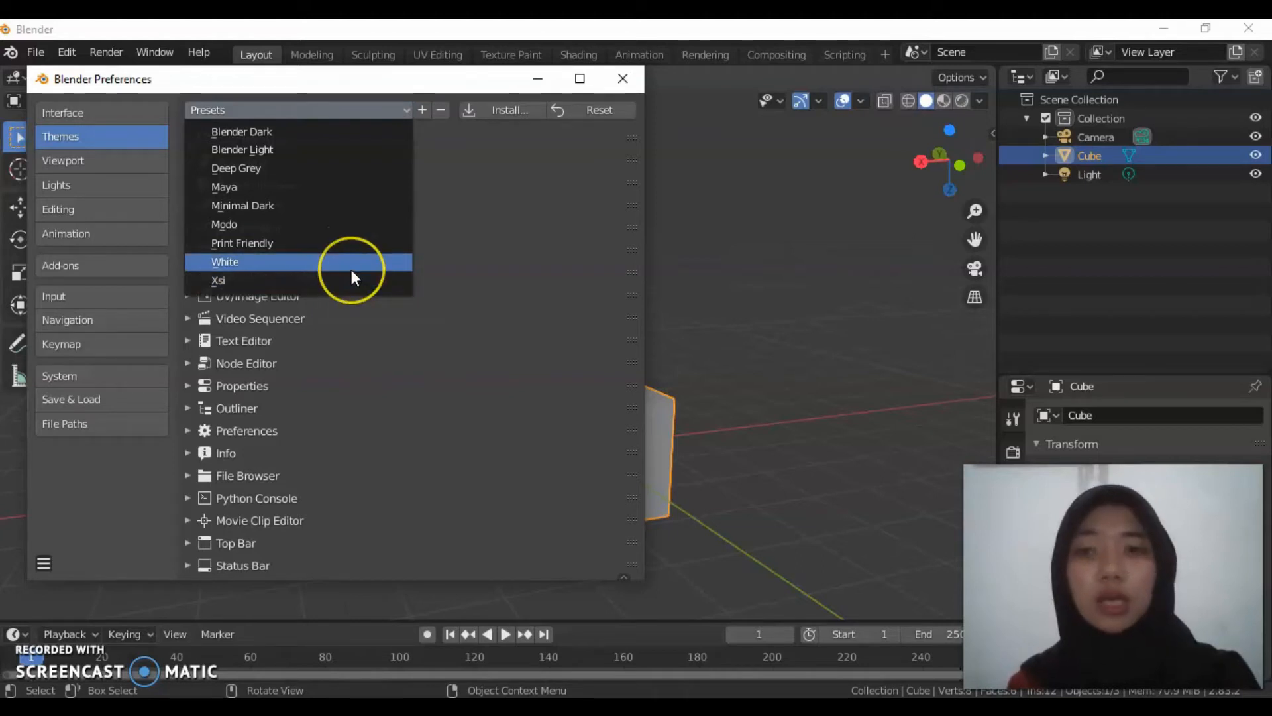
{"action": "left_click", "coordinate": [318, 152]}
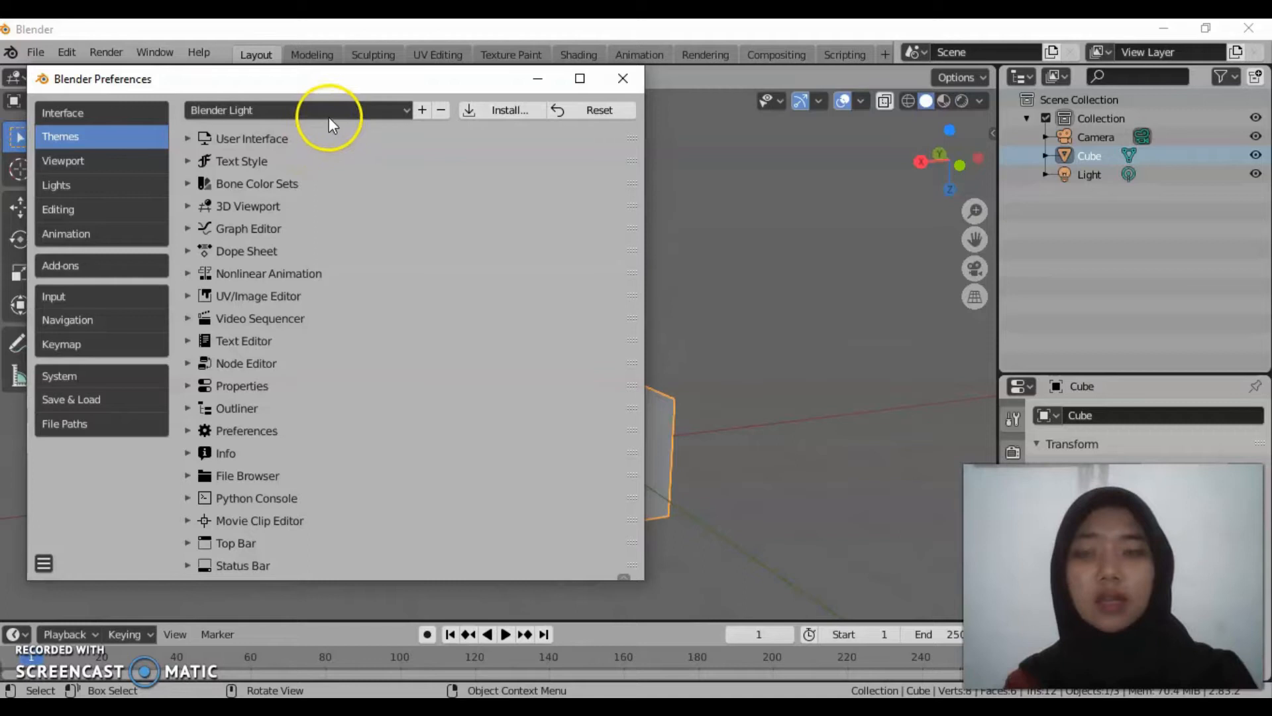
Try the Deep Grey and Maya theme presets, moving the preferences window aside to view the viewport.
{"action": "left_click", "coordinate": [335, 111]}
{"action": "left_click", "coordinate": [327, 167]}
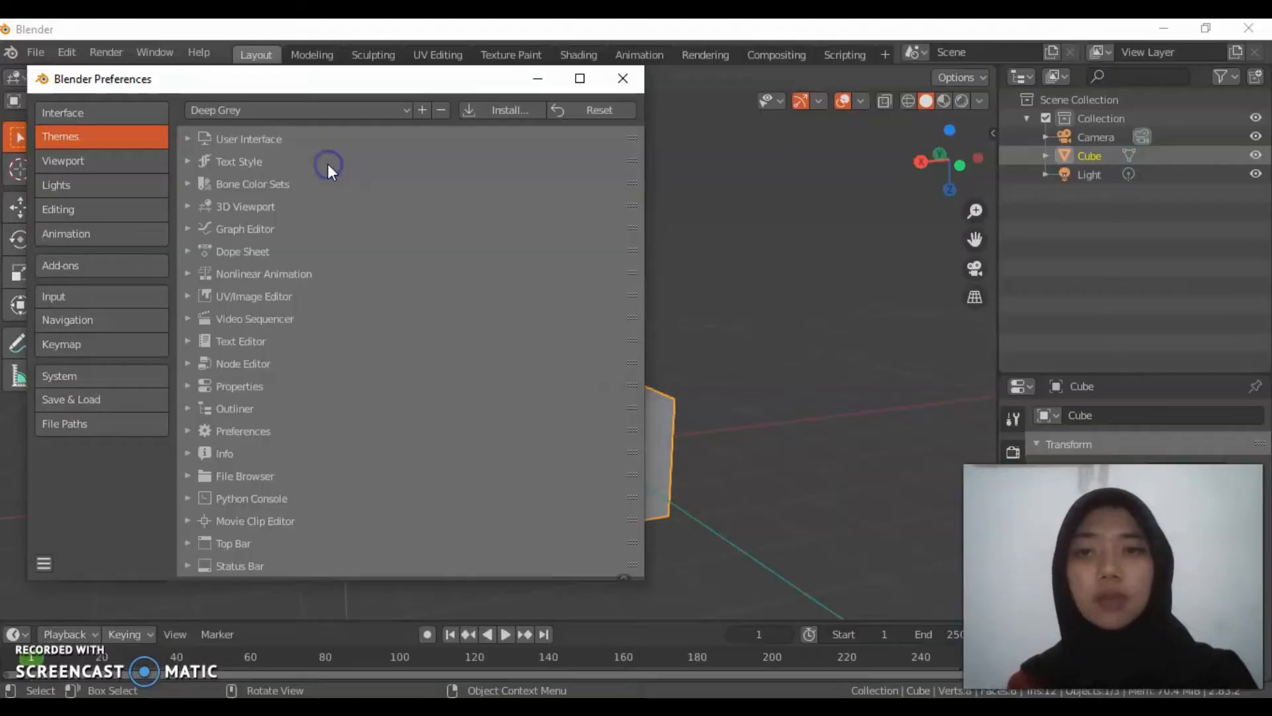
{"action": "left_click", "coordinate": [335, 109]}
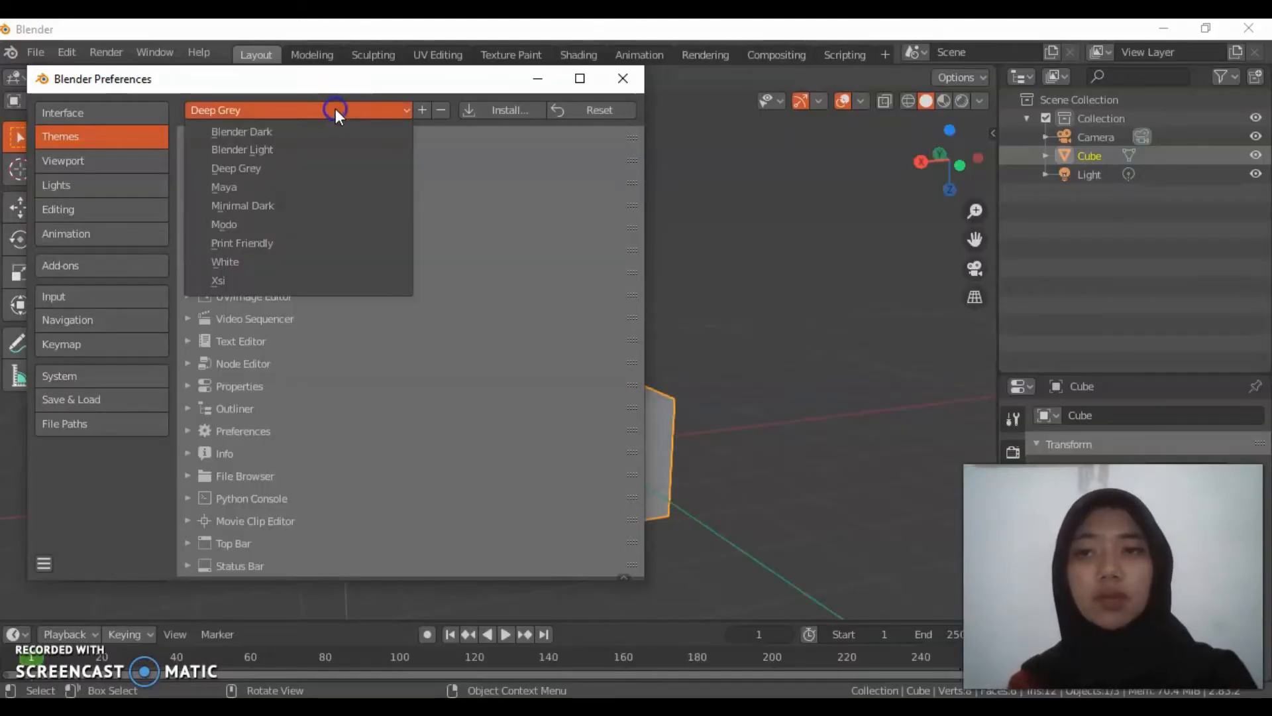
{"action": "left_click", "coordinate": [317, 187]}
{"action": "left_click_drag", "start_coordinate": [402, 81], "coordinate": [361, 98]}
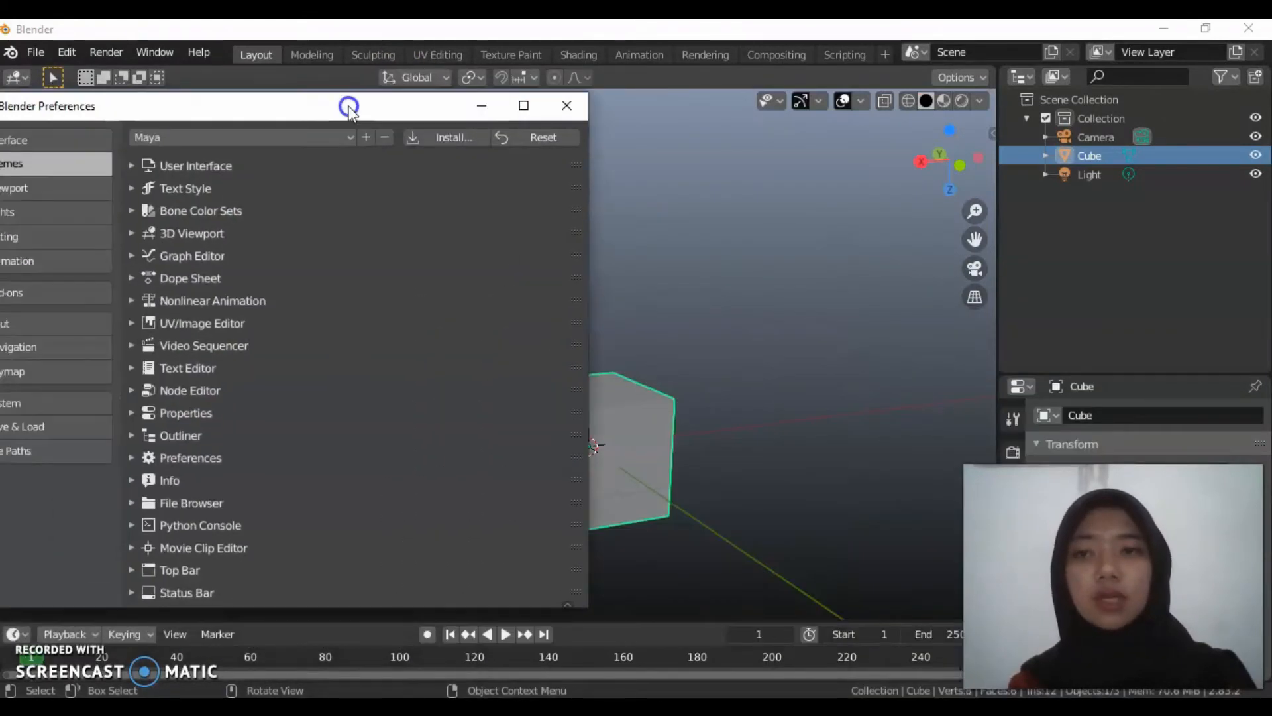
Try the Minimal Dark theme preset, followed by the Modo preset.
{"action": "left_click", "coordinate": [309, 139]}
{"action": "left_click", "coordinate": [301, 235]}
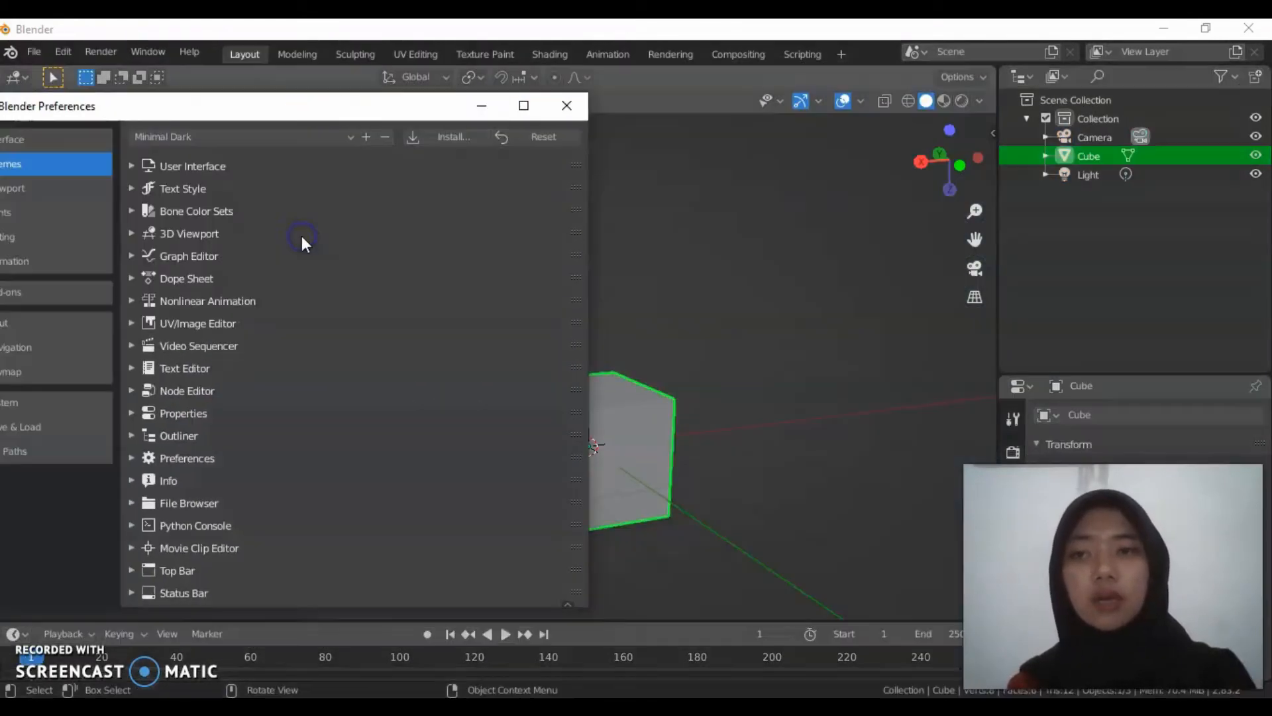
{"action": "left_click", "coordinate": [351, 130]}
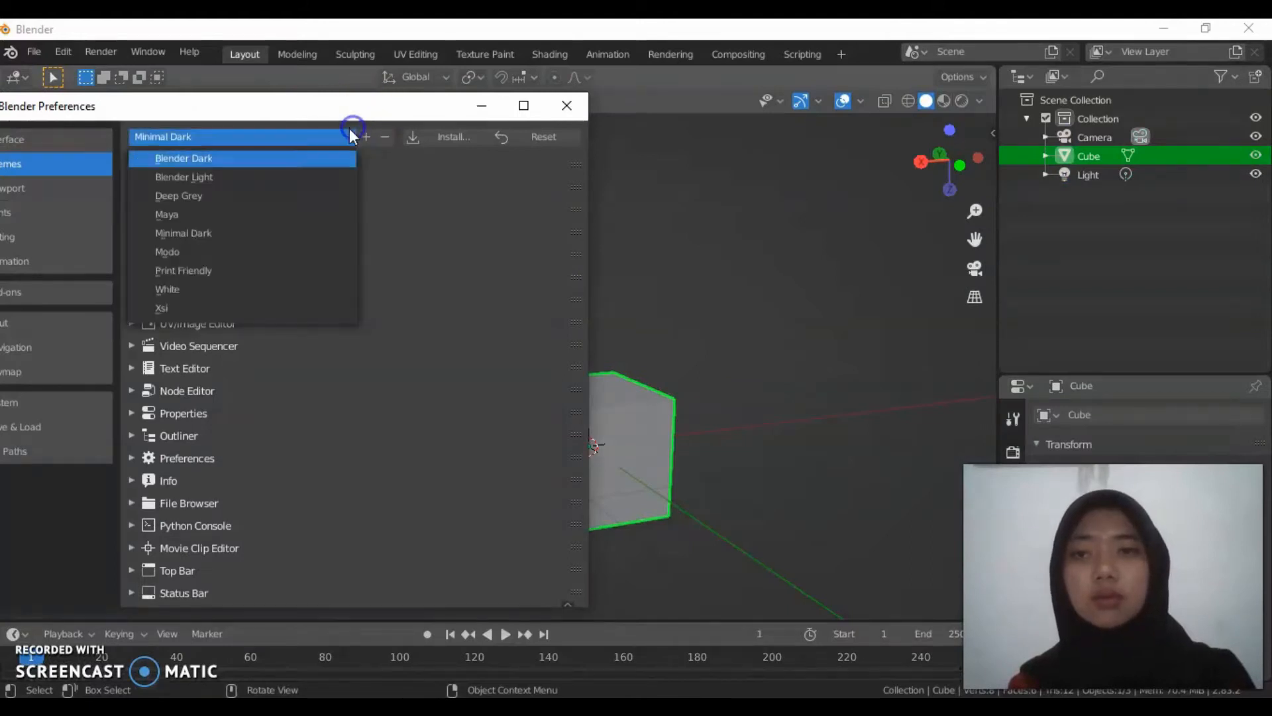
{"action": "left_click", "coordinate": [304, 250]}
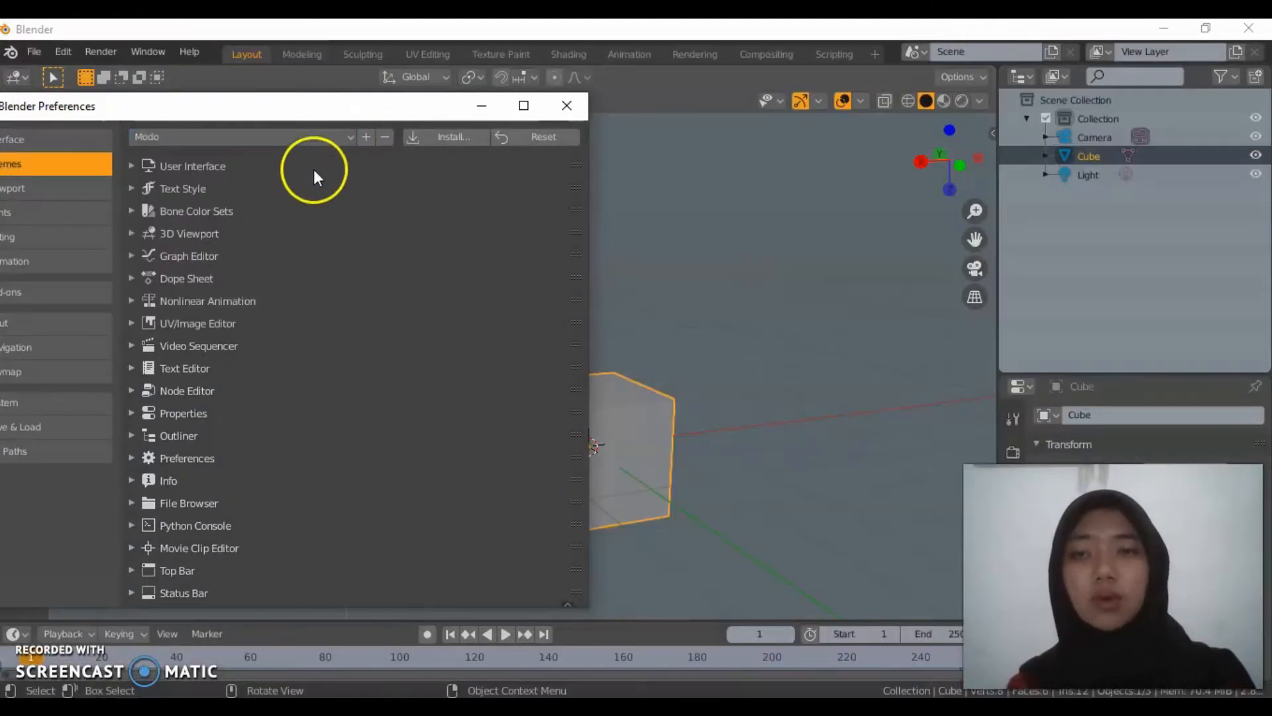
Try the Print Friendly theme preset, followed by the White preset.
{"action": "left_click", "coordinate": [322, 136]}
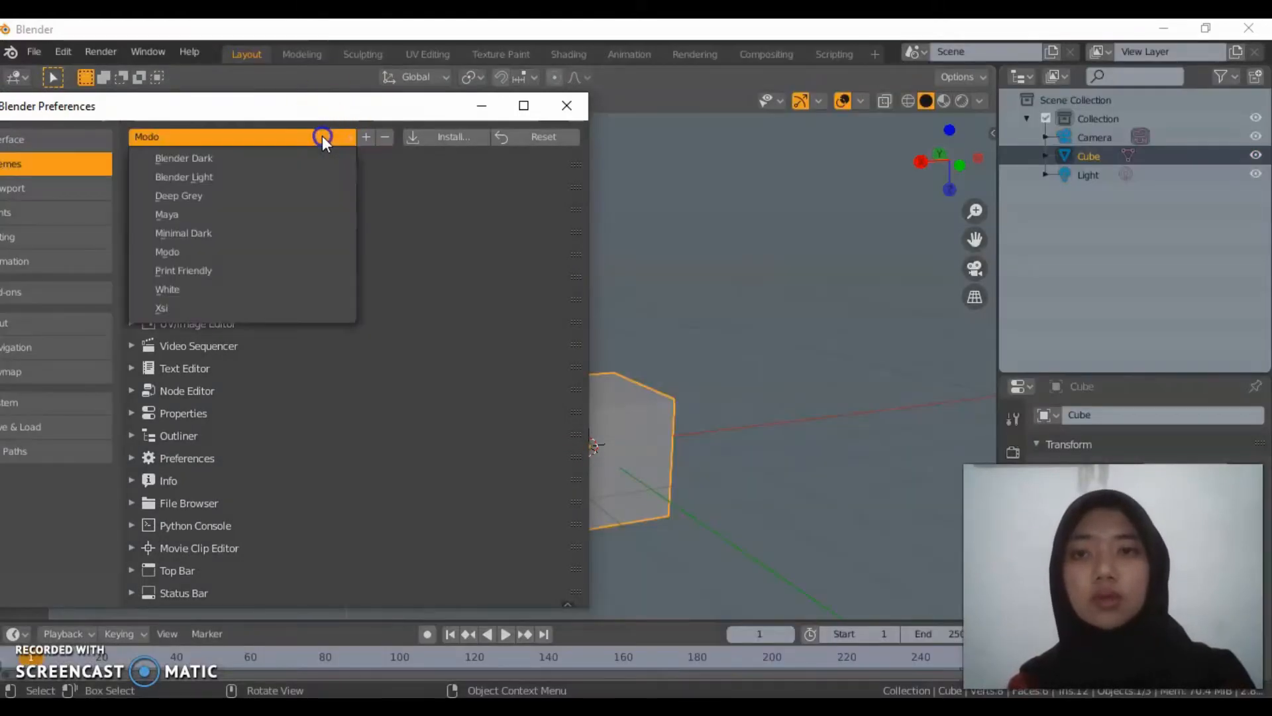
{"action": "left_click", "coordinate": [288, 270]}
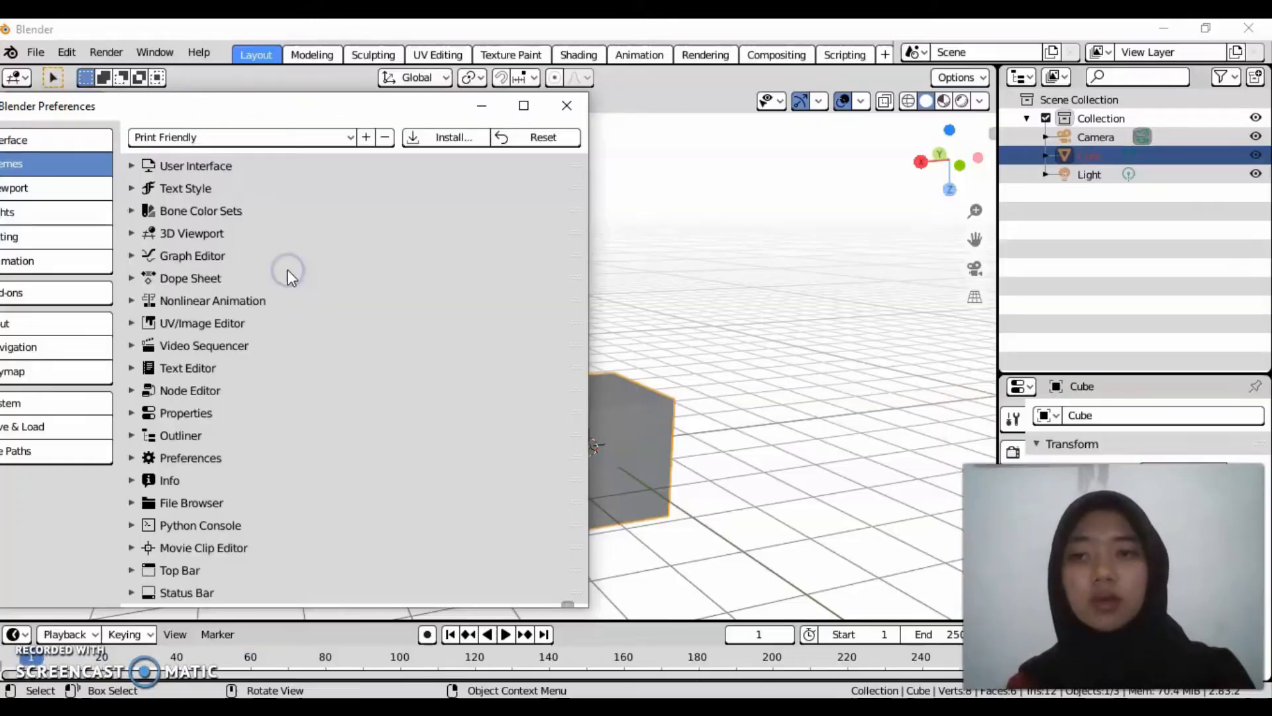
{"action": "left_click", "coordinate": [341, 142]}
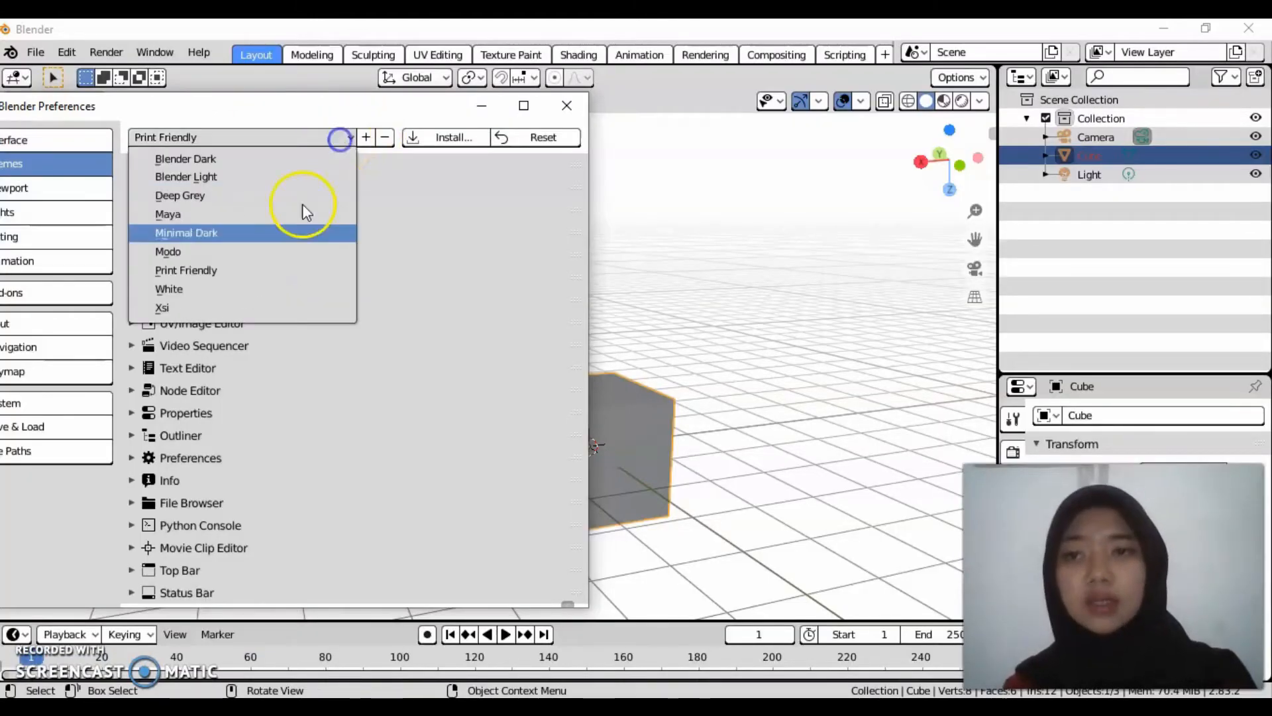
{"action": "left_click", "coordinate": [269, 286]}
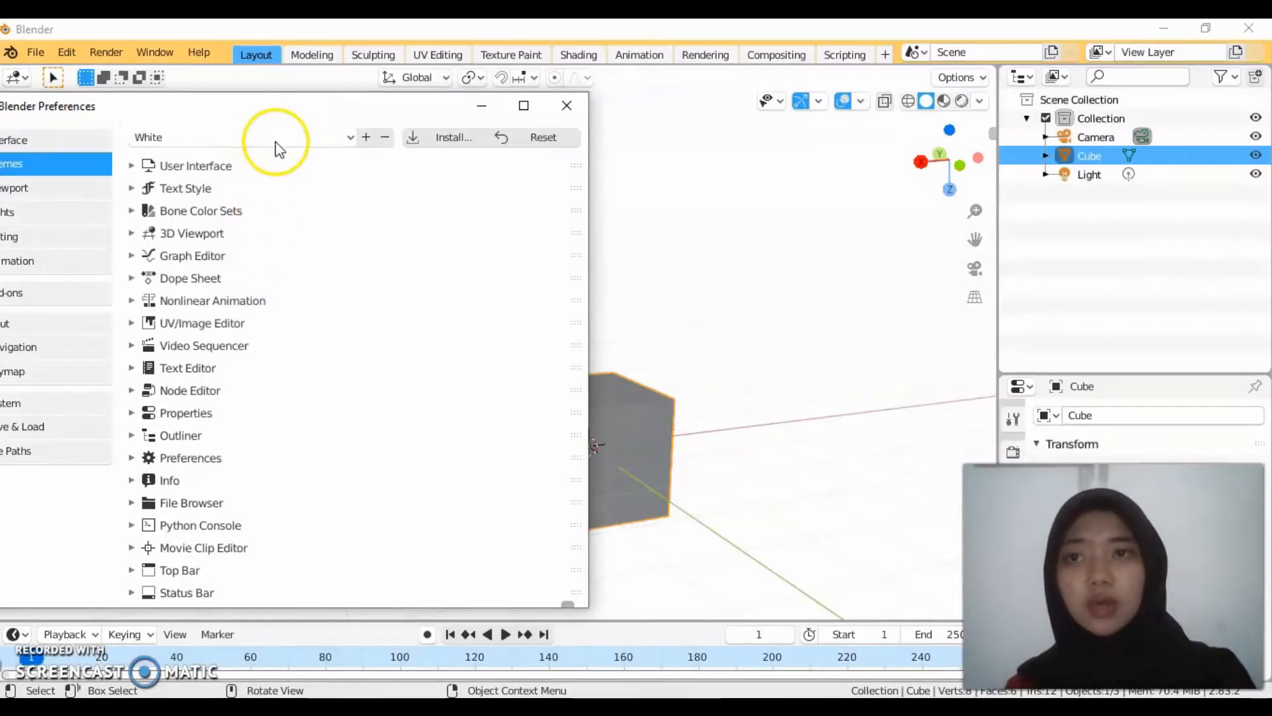
Try the Xsi theme preset and switch the interface back to the Blender Dark preset.
{"action": "left_click", "coordinate": [275, 140]}
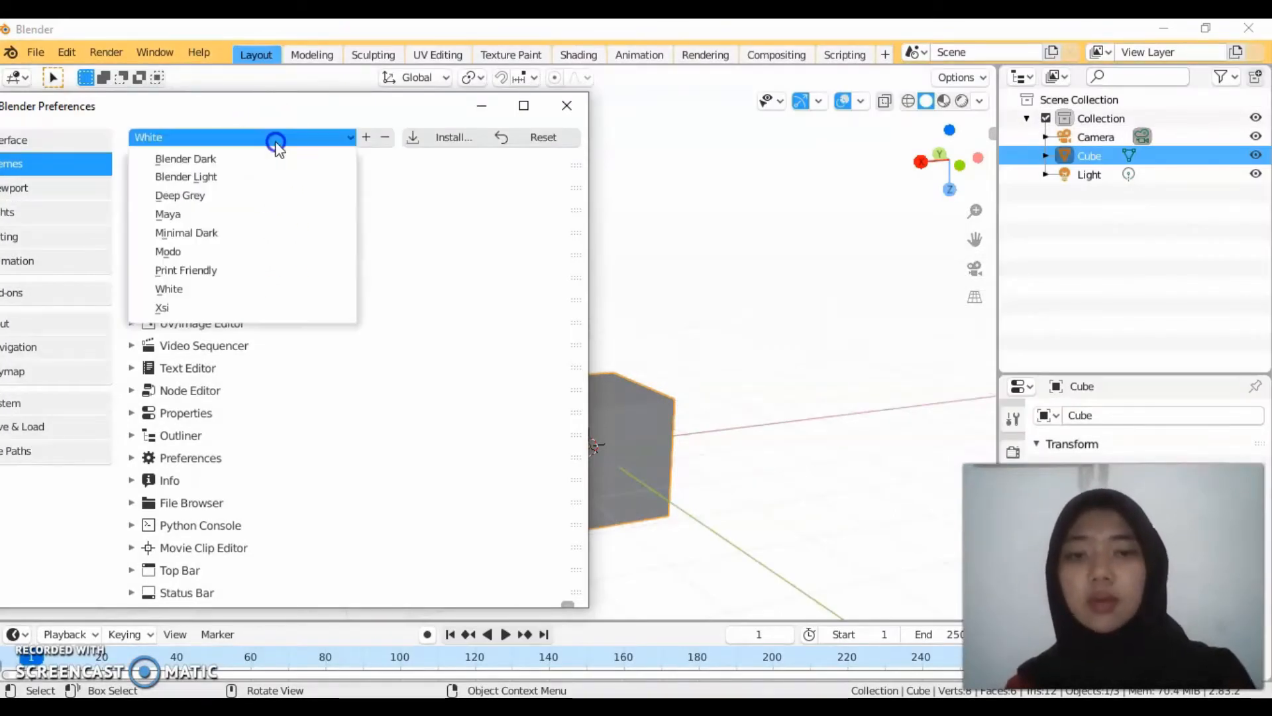
{"action": "left_click", "coordinate": [223, 308]}
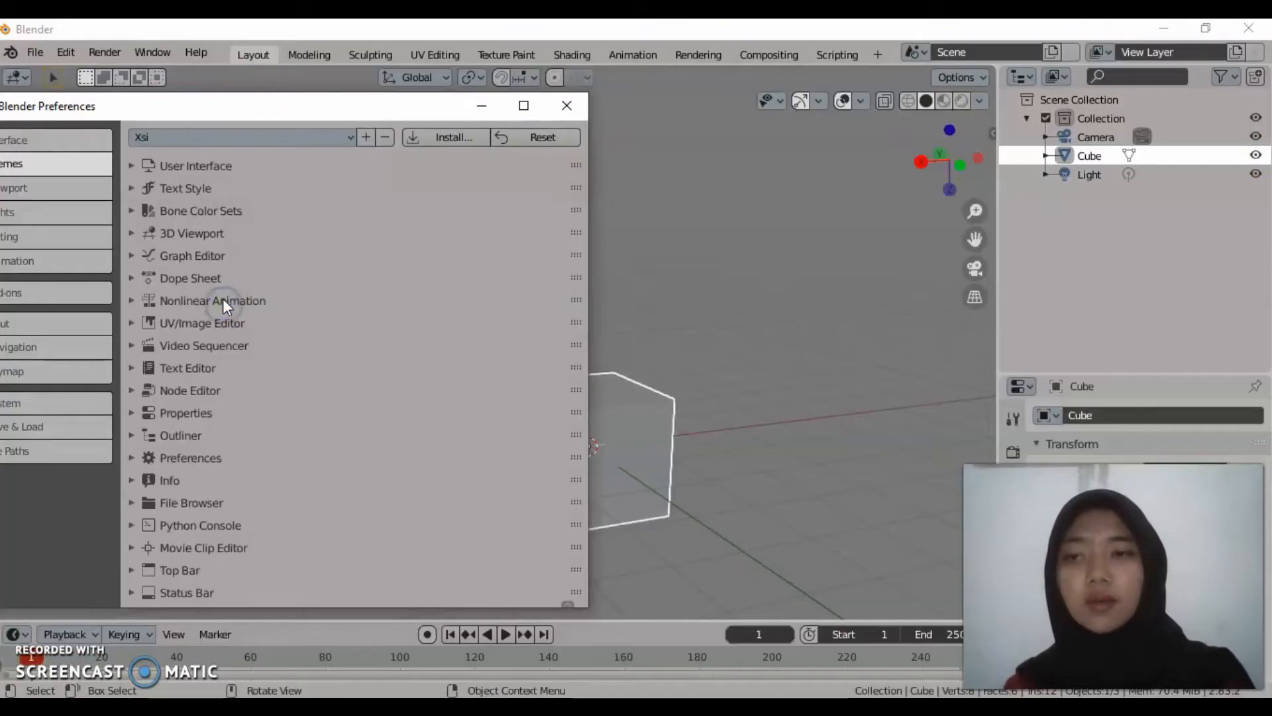
{"action": "left_click", "coordinate": [252, 142]}
{"action": "left_click", "coordinate": [252, 153]}
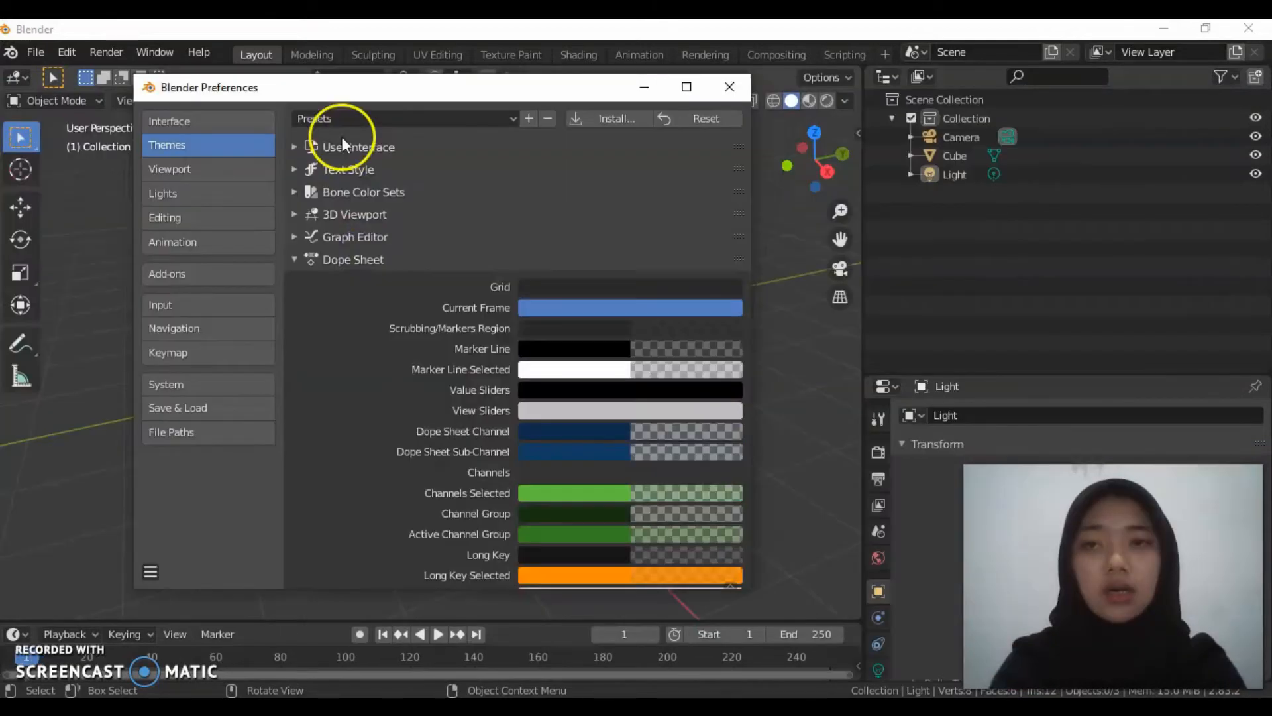
Examine the Regular, Tool and Toolbar Item colour settings in the User Interface theme section, and collapse the section.
{"action": "left_click", "coordinate": [345, 146]}
{"action": "left_click", "coordinate": [335, 170]}
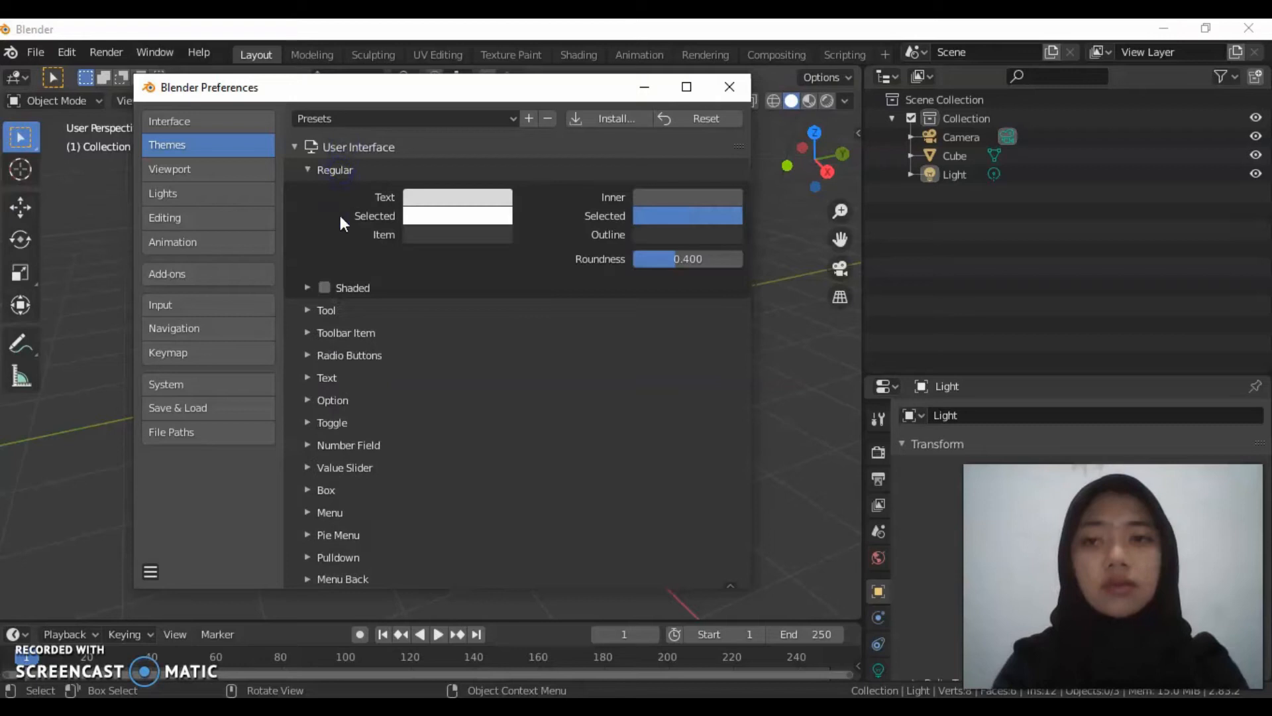
{"action": "left_click", "coordinate": [331, 313]}
{"action": "left_click", "coordinate": [335, 458]}
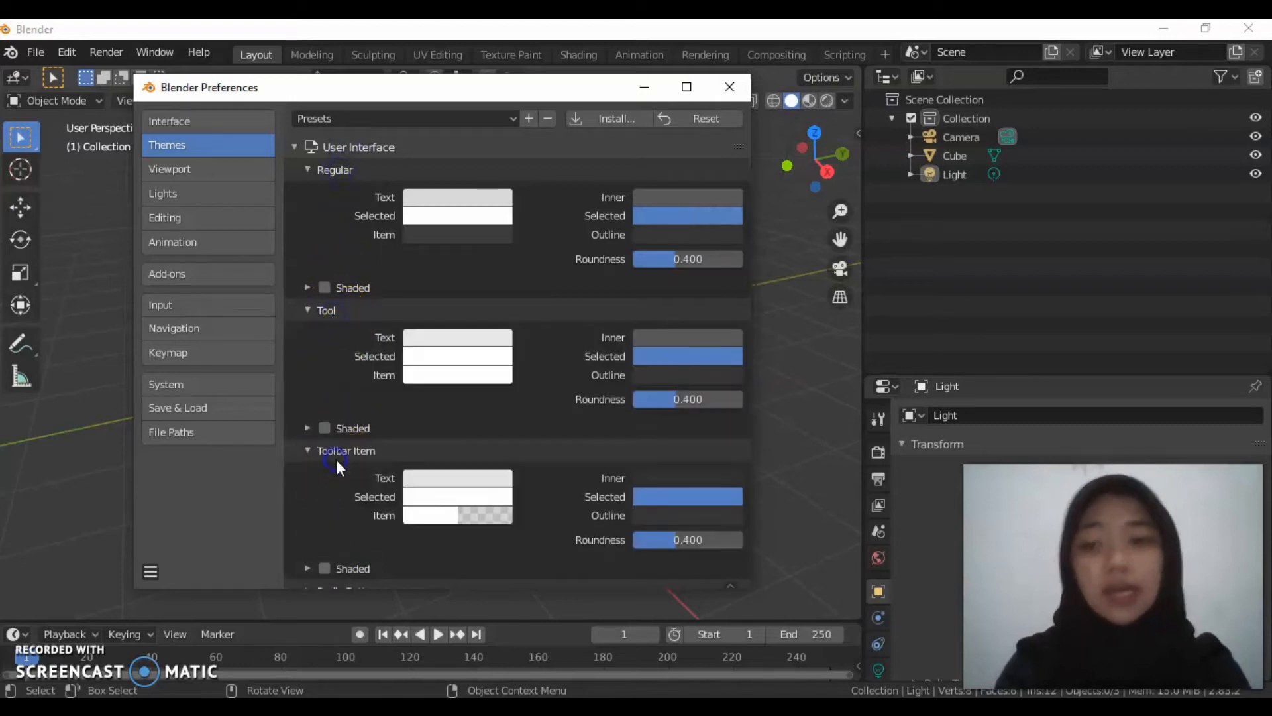
{"action": "scroll", "coordinate": [363, 440], "scroll_direction": "down", "scroll_amount": 5}
{"action": "scroll", "coordinate": [363, 440], "scroll_direction": "up", "scroll_amount": 5}
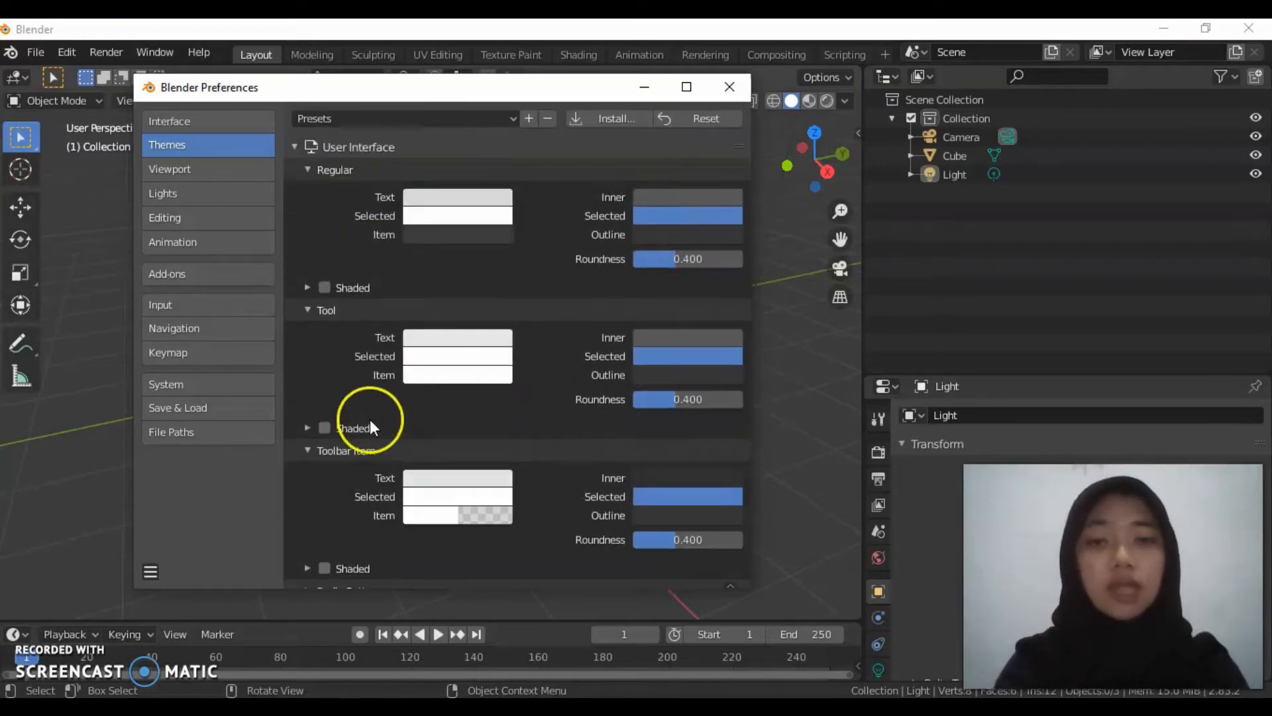
{"action": "left_click", "coordinate": [322, 145]}
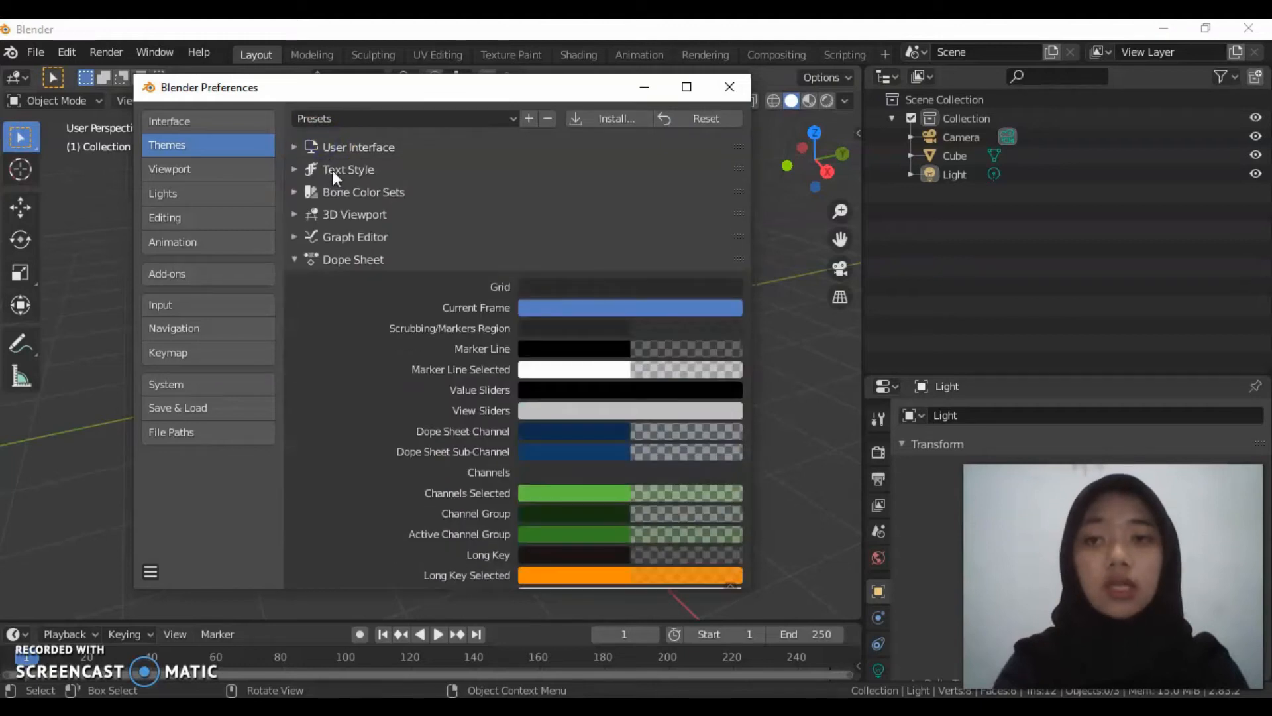
Expand the Text Style and Bone Color Sets theme sections and examine their font settings and colour sets.
{"action": "left_click", "coordinate": [332, 169]}
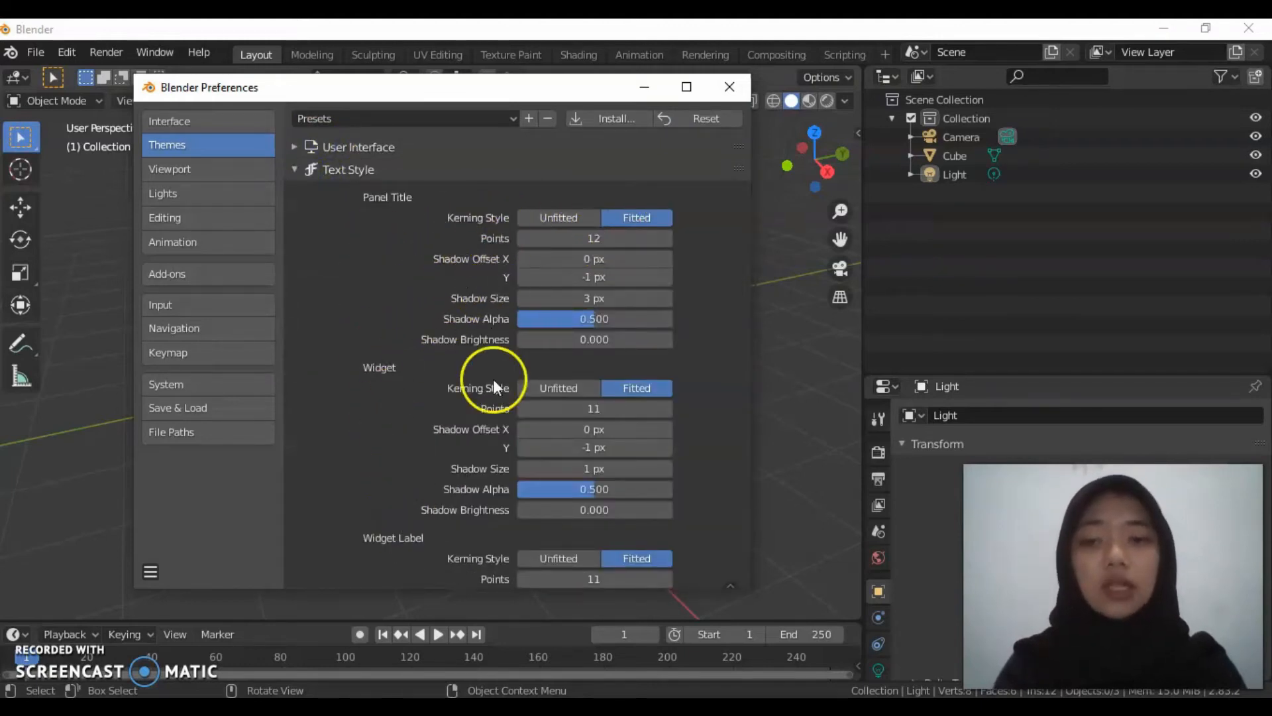
{"action": "scroll", "coordinate": [503, 419], "scroll_direction": "down", "scroll_amount": 9}
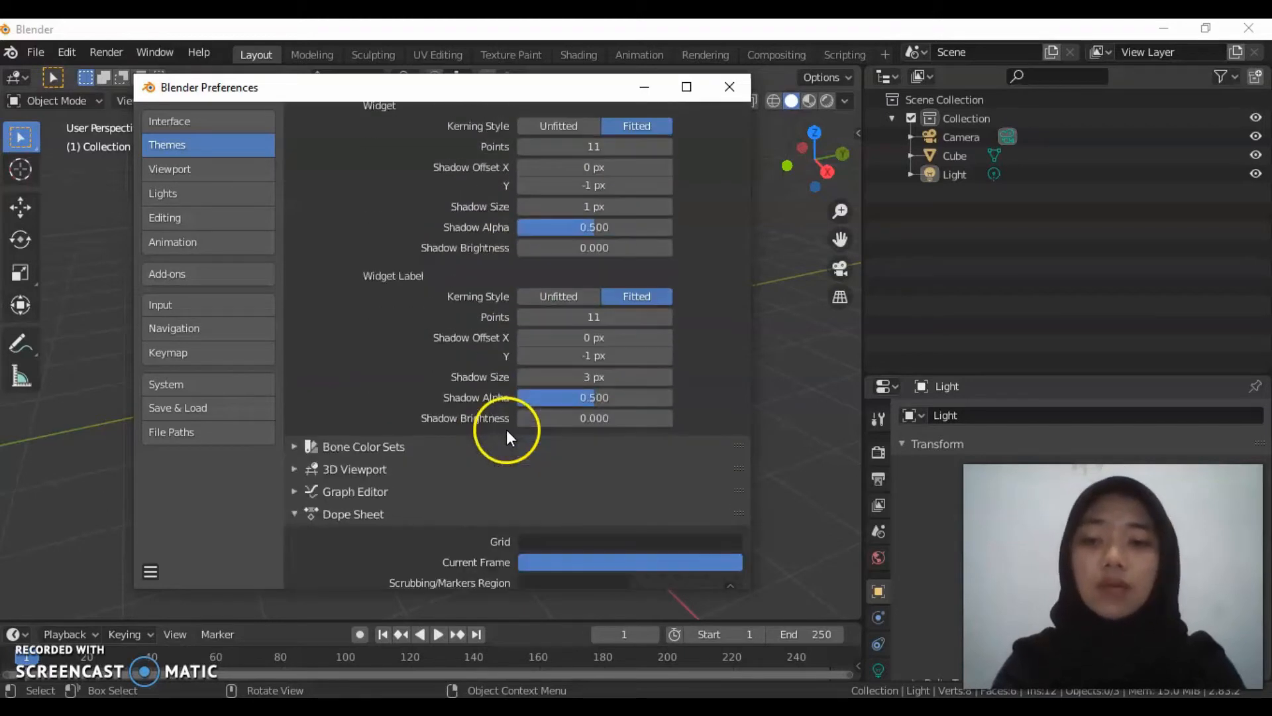
{"action": "left_click", "coordinate": [350, 447]}
{"action": "scroll", "coordinate": [358, 434], "scroll_direction": "down", "scroll_amount": 20}
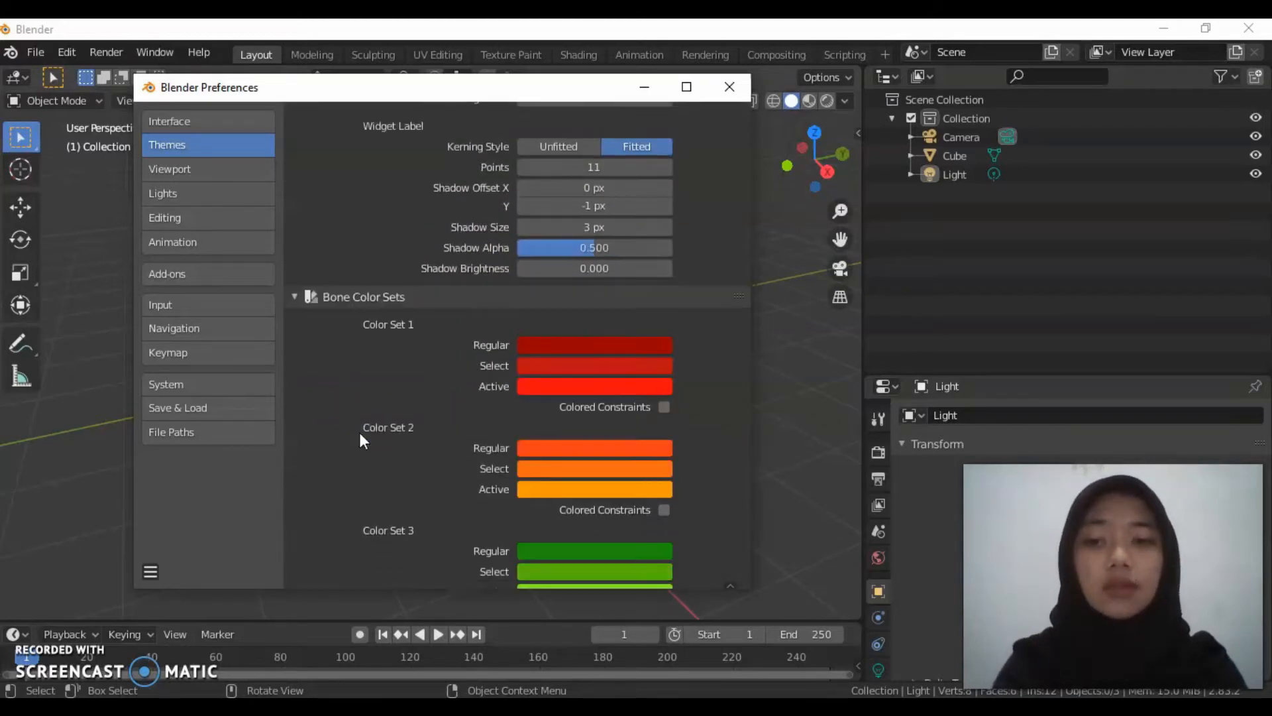
{"action": "scroll", "coordinate": [365, 418], "scroll_direction": "down", "scroll_amount": 15}
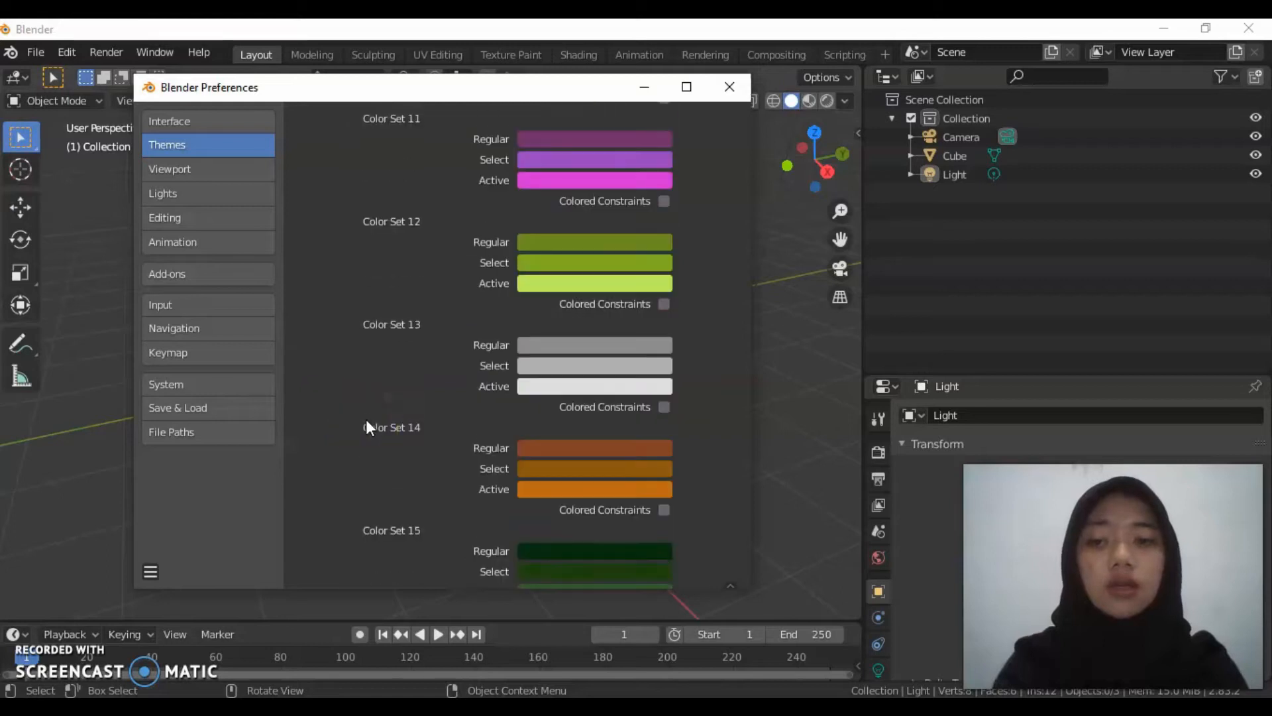
Expand the 3D Viewport theme section and examine its colour settings.
{"action": "left_click", "coordinate": [366, 369]}
{"action": "scroll", "coordinate": [581, 471], "scroll_direction": "down", "scroll_amount": 3}
{"action": "scroll", "coordinate": [582, 472], "scroll_direction": "down", "scroll_amount": 20}
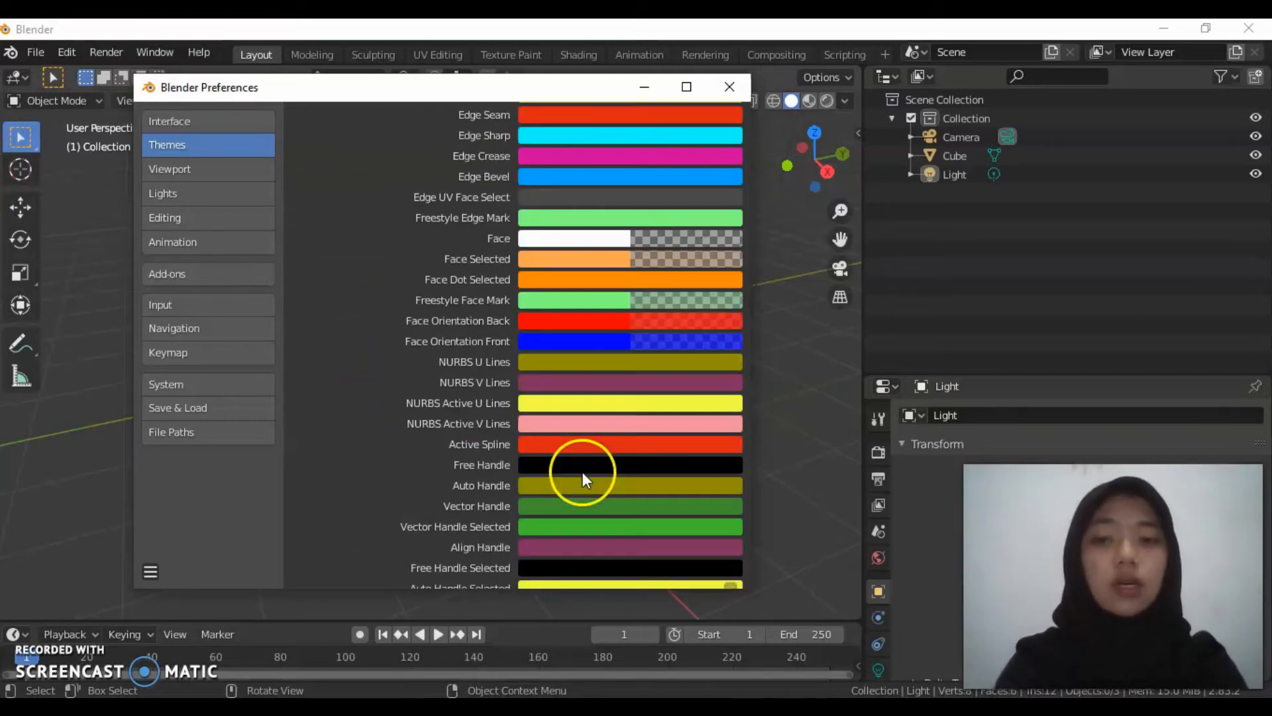
{"action": "scroll", "coordinate": [583, 468], "scroll_direction": "down", "scroll_amount": 3}
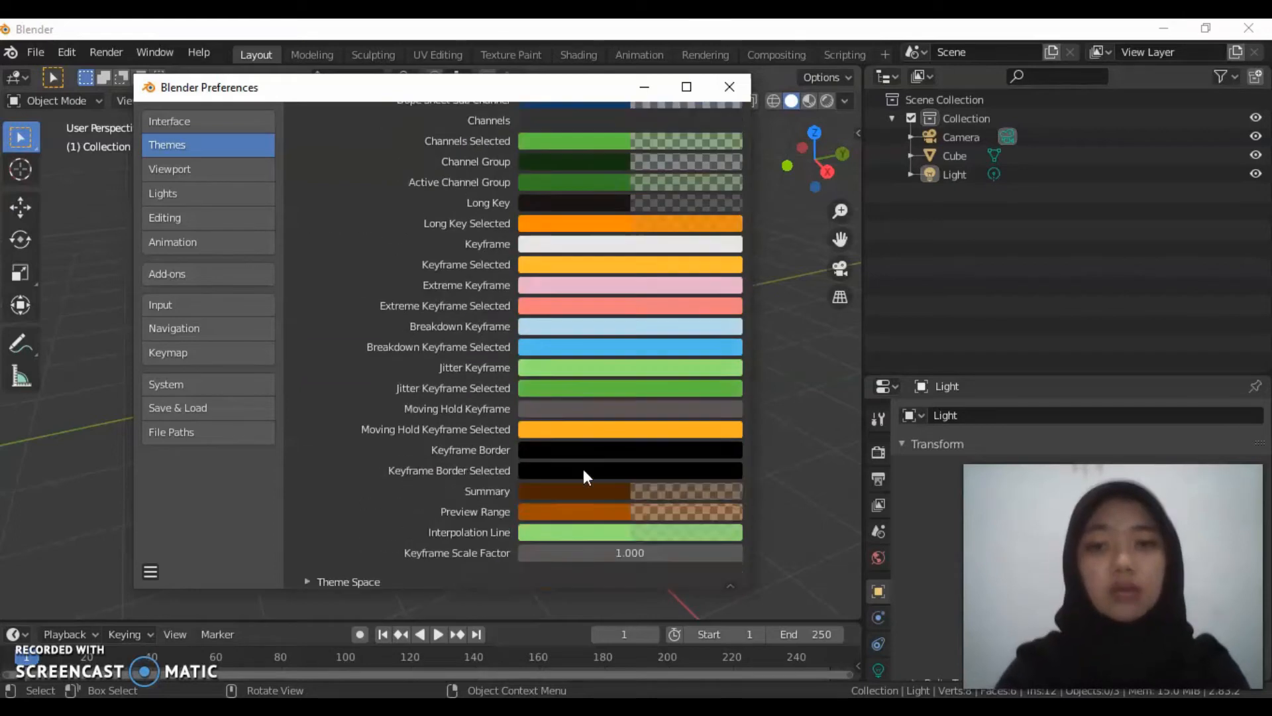
Examine the remaining theme sections from the Graph Editor and Dope Sheet through the node colours to the end.
{"action": "scroll", "coordinate": [583, 467], "scroll_direction": "up", "scroll_amount": 10}
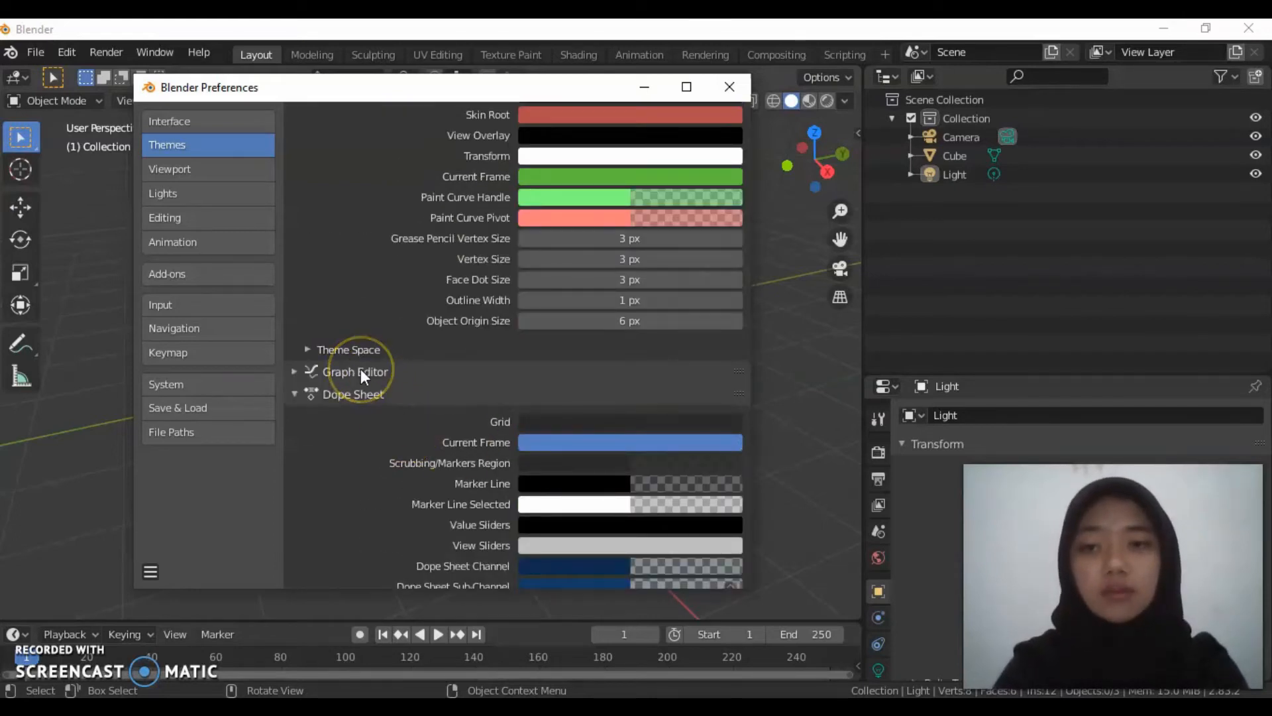
{"action": "scroll", "coordinate": [361, 369], "scroll_direction": "down", "scroll_amount": 18}
{"action": "scroll", "coordinate": [361, 368], "scroll_direction": "down", "scroll_amount": 20}
{"action": "scroll", "coordinate": [361, 368], "scroll_direction": "down", "scroll_amount": 20}
{"action": "scroll", "coordinate": [361, 369], "scroll_direction": "down", "scroll_amount": 10}
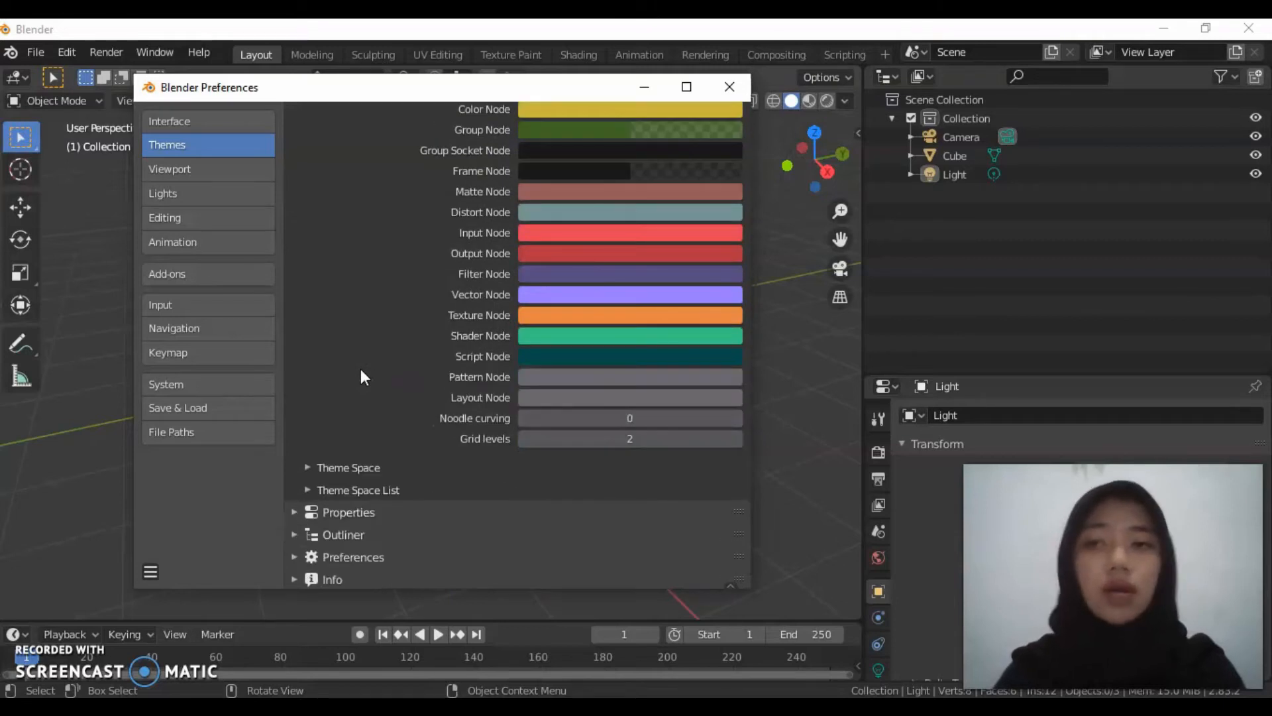
{"action": "scroll", "coordinate": [360, 368], "scroll_direction": "down", "scroll_amount": 4}
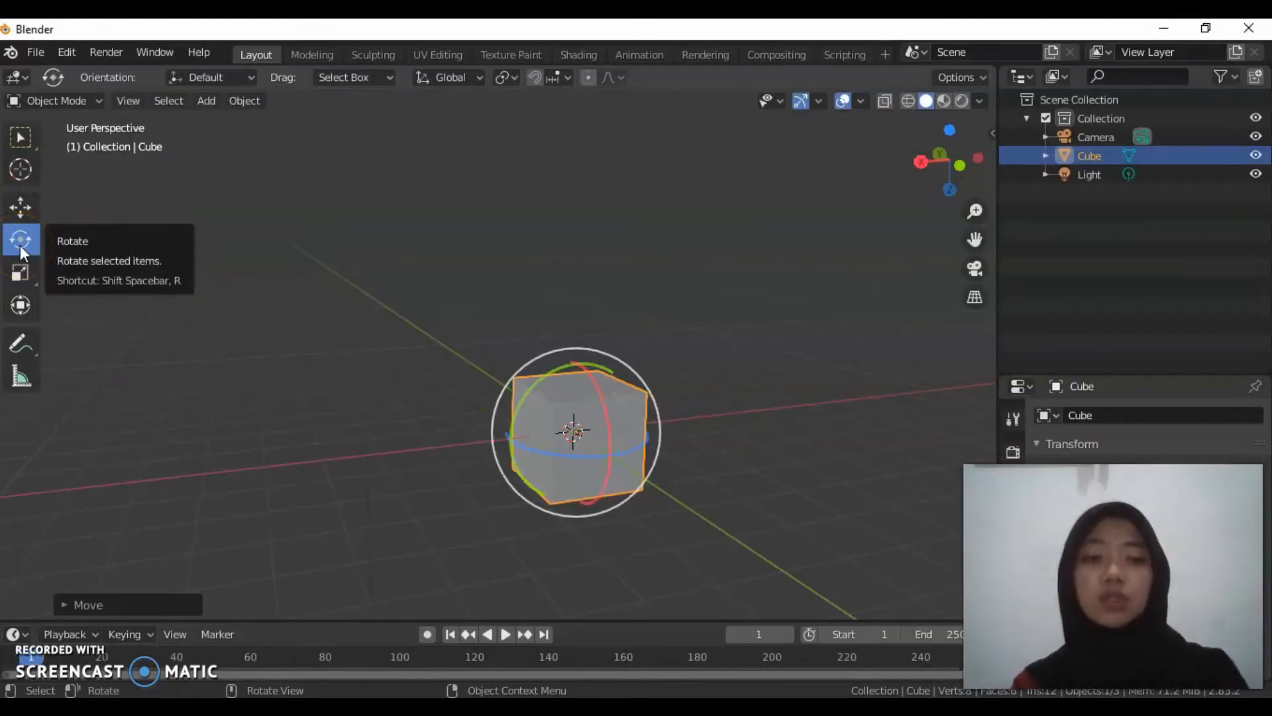
Rotate the cube around several axes using the axis rings of the Rotate tool.
{"action": "left_click", "coordinate": [20, 240]}
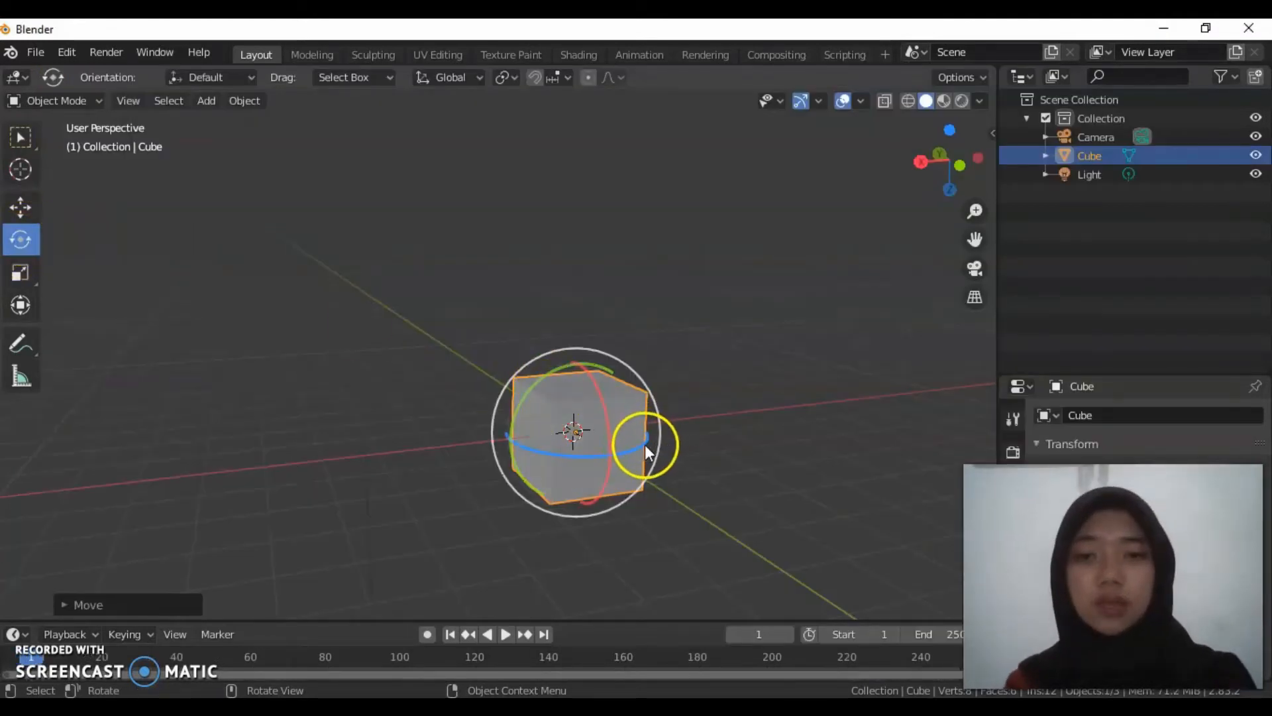
{"action": "left_click_drag", "start_coordinate": [640, 444], "coordinate": [682, 431]}
{"action": "left_click_drag", "start_coordinate": [602, 457], "coordinate": [674, 477]}
{"action": "left_click_drag", "start_coordinate": [525, 406], "coordinate": [497, 474]}
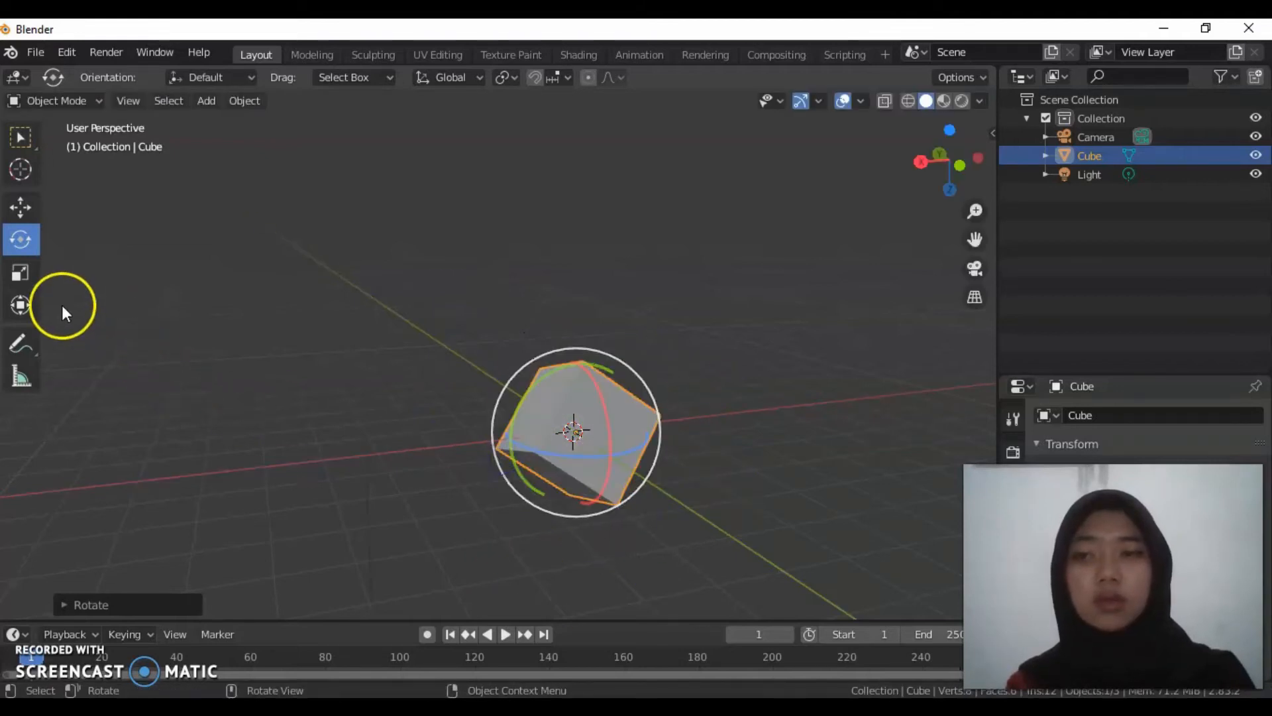
Resize the cube with the Scale tool.
{"action": "left_click", "coordinate": [20, 273]}
{"action": "left_click_drag", "start_coordinate": [562, 467], "coordinate": [562, 467]}
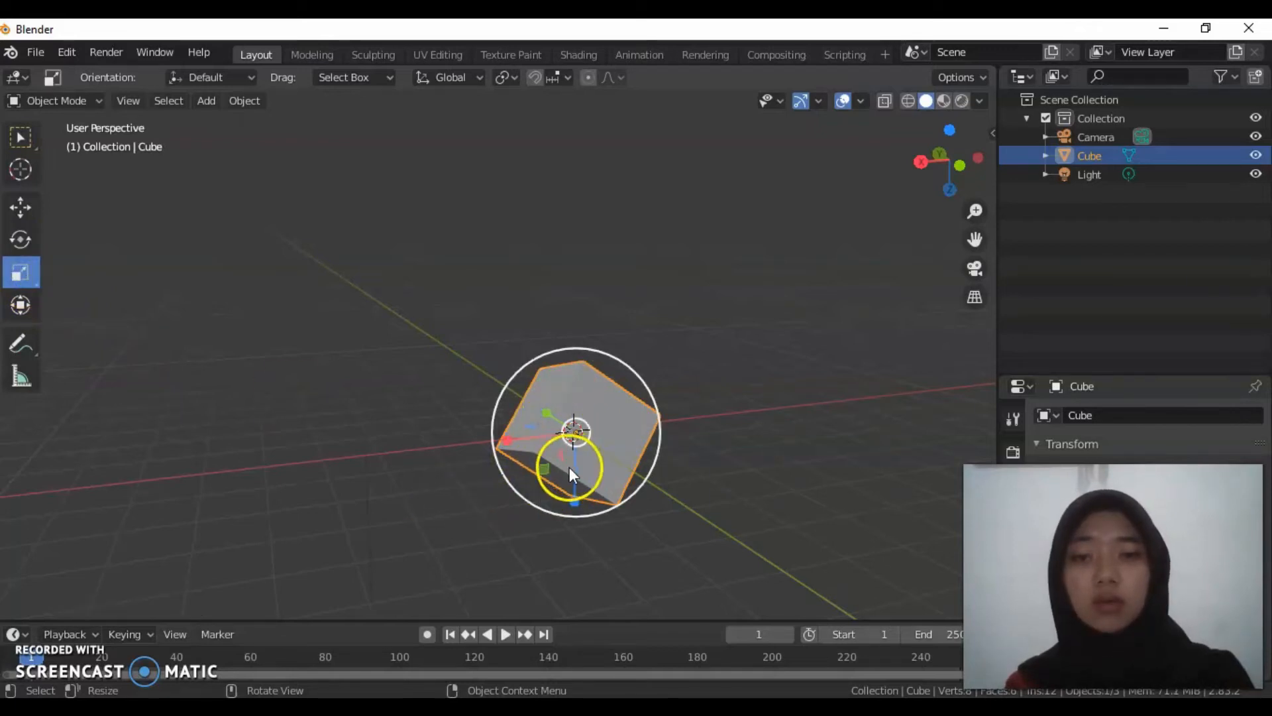
{"action": "mouse_move", "coordinate": [575, 439]}
{"action": "left_mouse_down"}
{"action": "mouse_move", "coordinate": [574, 490]}
{"action": "mouse_move", "coordinate": [575, 404]}
{"action": "mouse_move", "coordinate": [568, 483]}
{"action": "mouse_move", "coordinate": [564, 430]}
{"action": "mouse_move", "coordinate": [520, 435]}
{"action": "mouse_move", "coordinate": [570, 436]}
{"action": "left_mouse_up"}
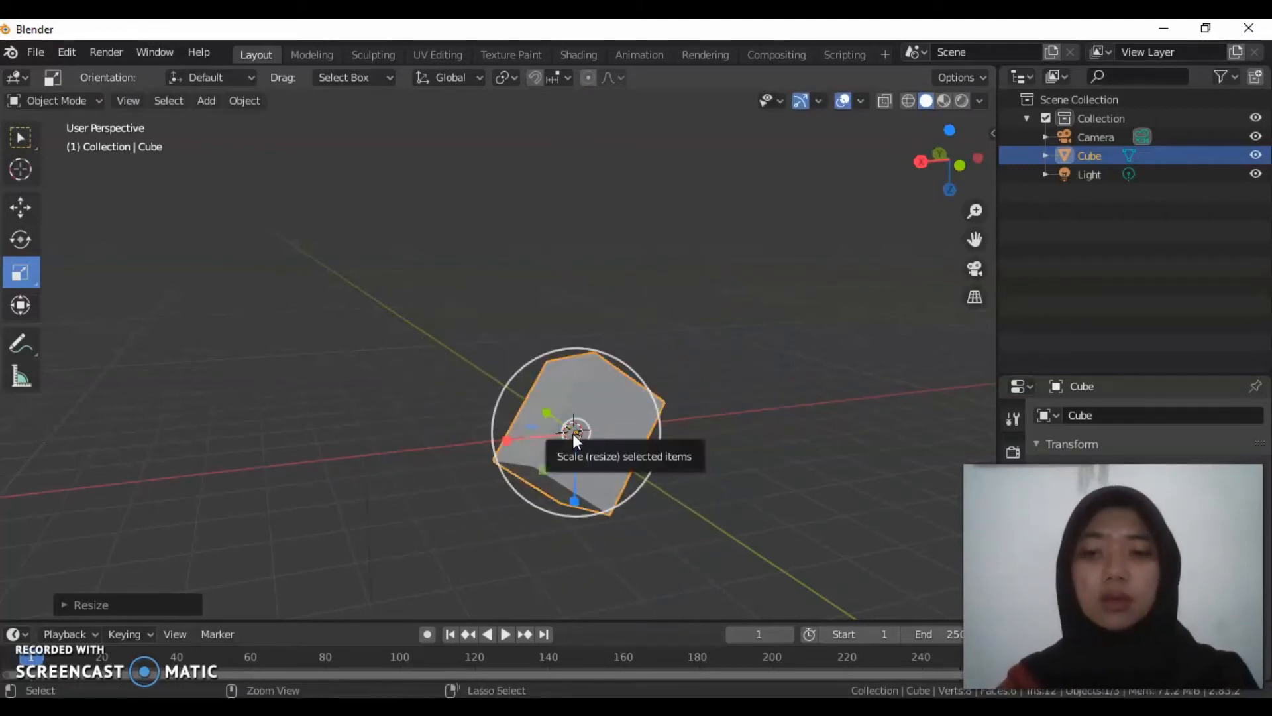
Move the cube away from the 3D cursor and rotate it with the combined Transform tool.
{"action": "key", "text": "ctrl+KP_1"}
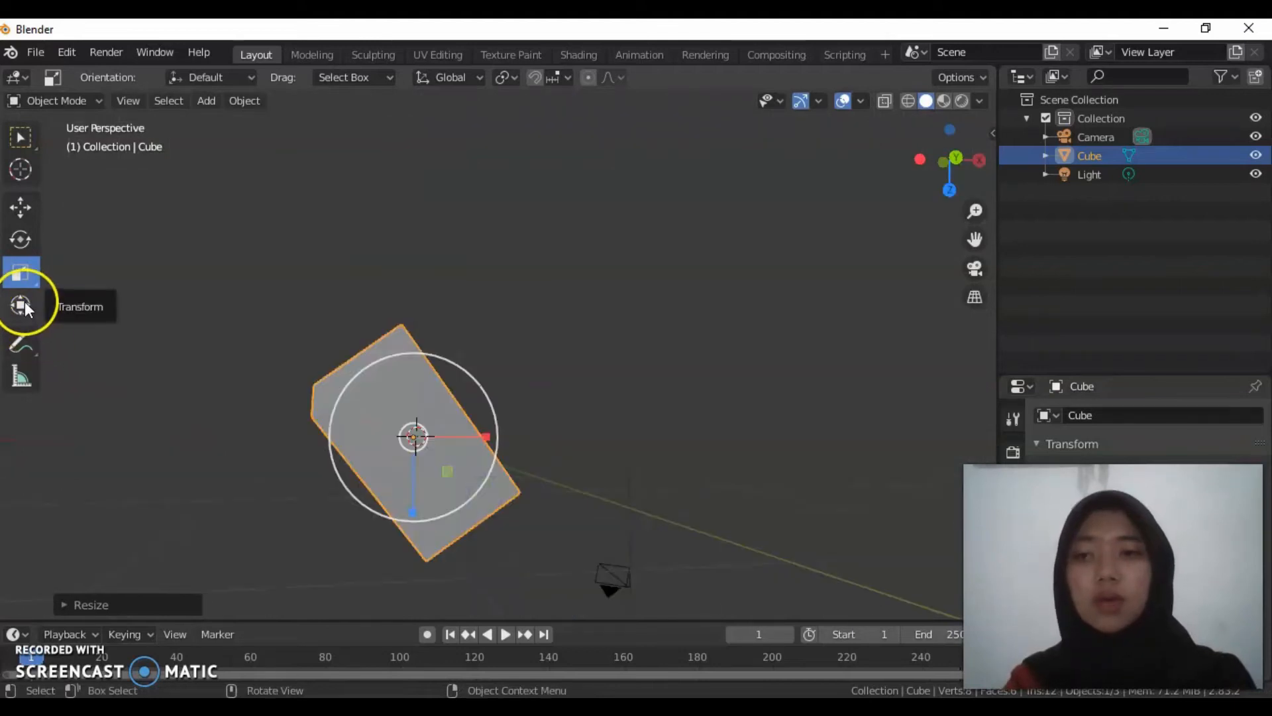
{"action": "left_click", "coordinate": [26, 303]}
{"action": "scroll", "coordinate": [621, 522], "scroll_direction": "down", "scroll_amount": 1}
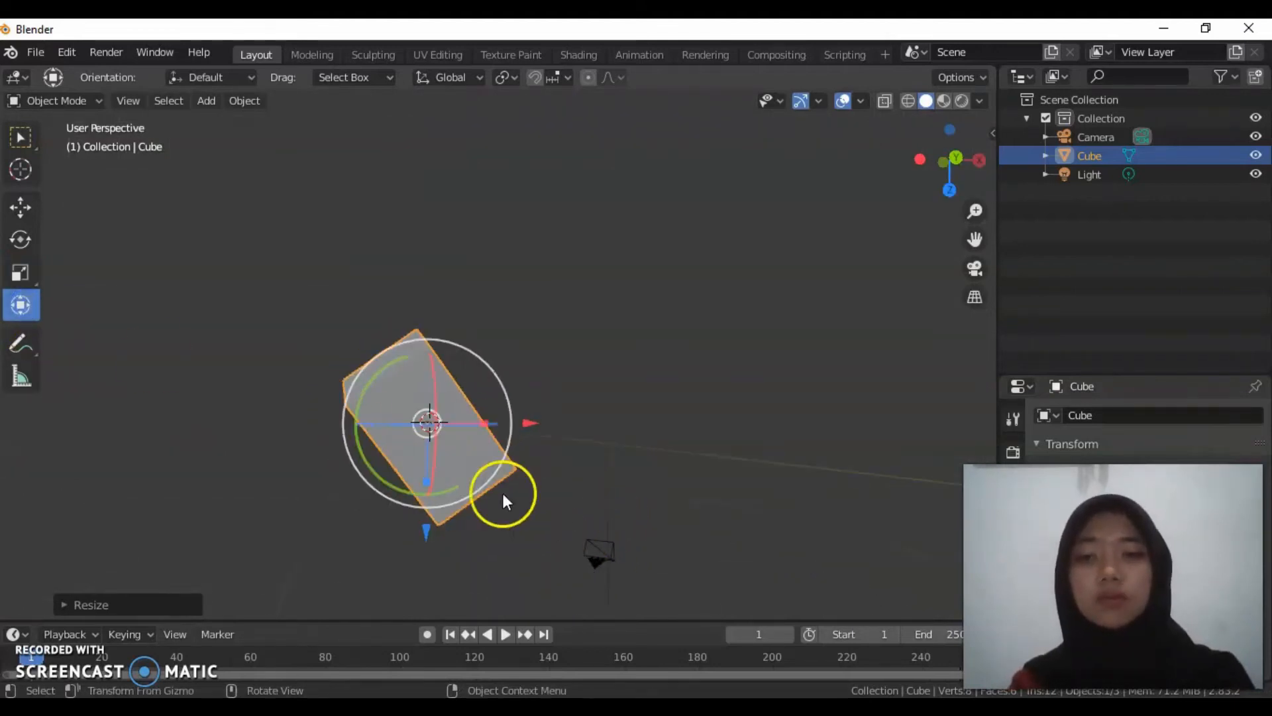
{"action": "left_click_drag", "start_coordinate": [436, 400], "coordinate": [506, 400]}
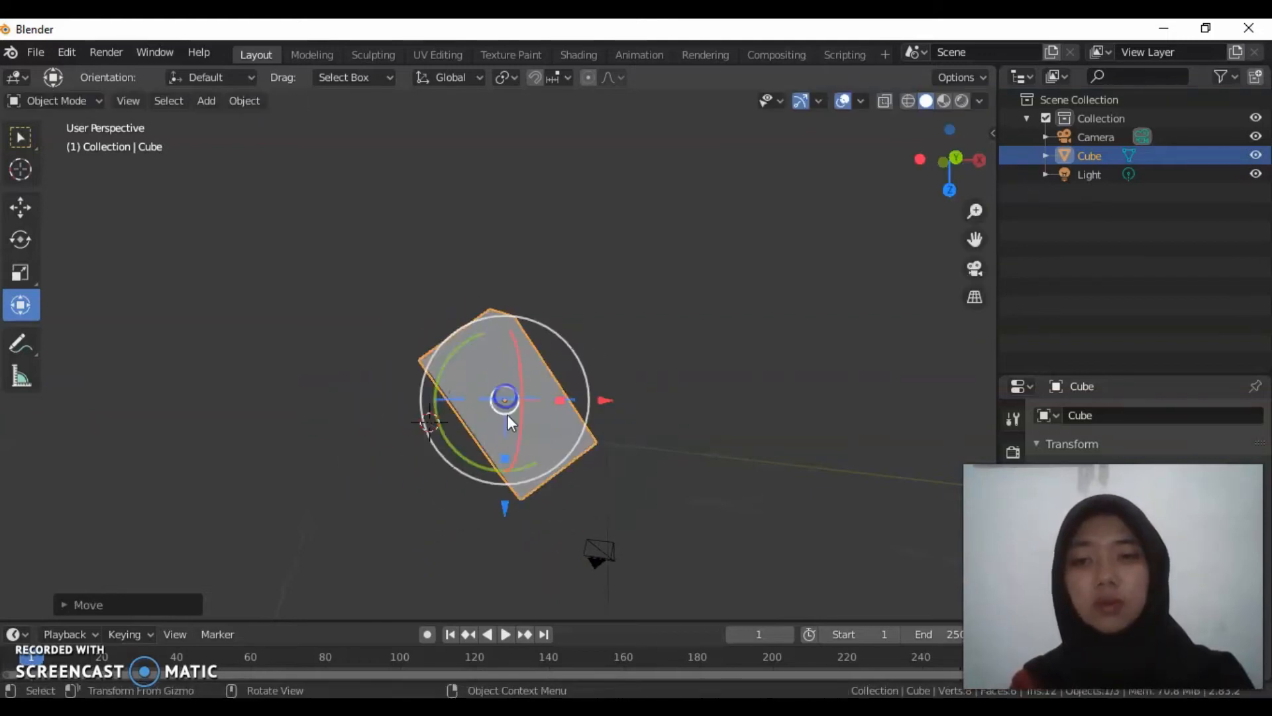
{"action": "left_click_drag", "start_coordinate": [459, 343], "coordinate": [523, 336]}
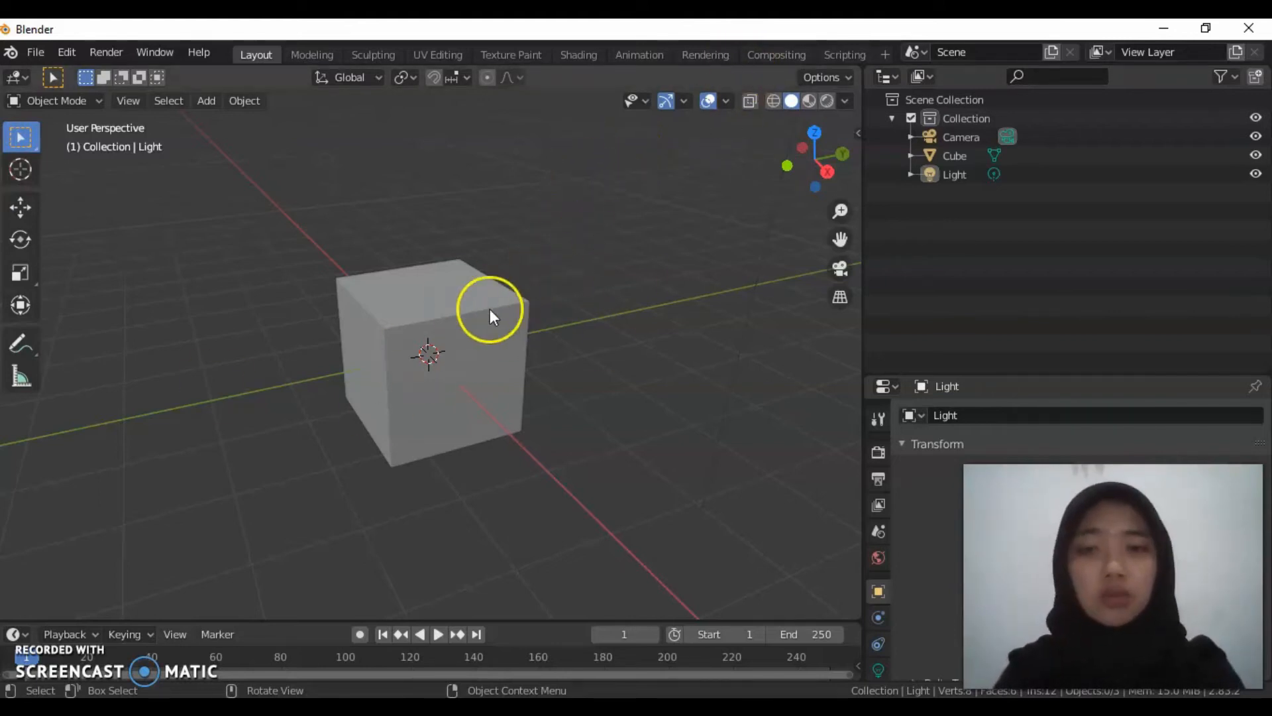
Select the cube and orbit the view horizontally around it in repeated steps.
{"action": "middle_click_drag", "start_coordinate": [491, 309], "coordinate": [82, 270]}
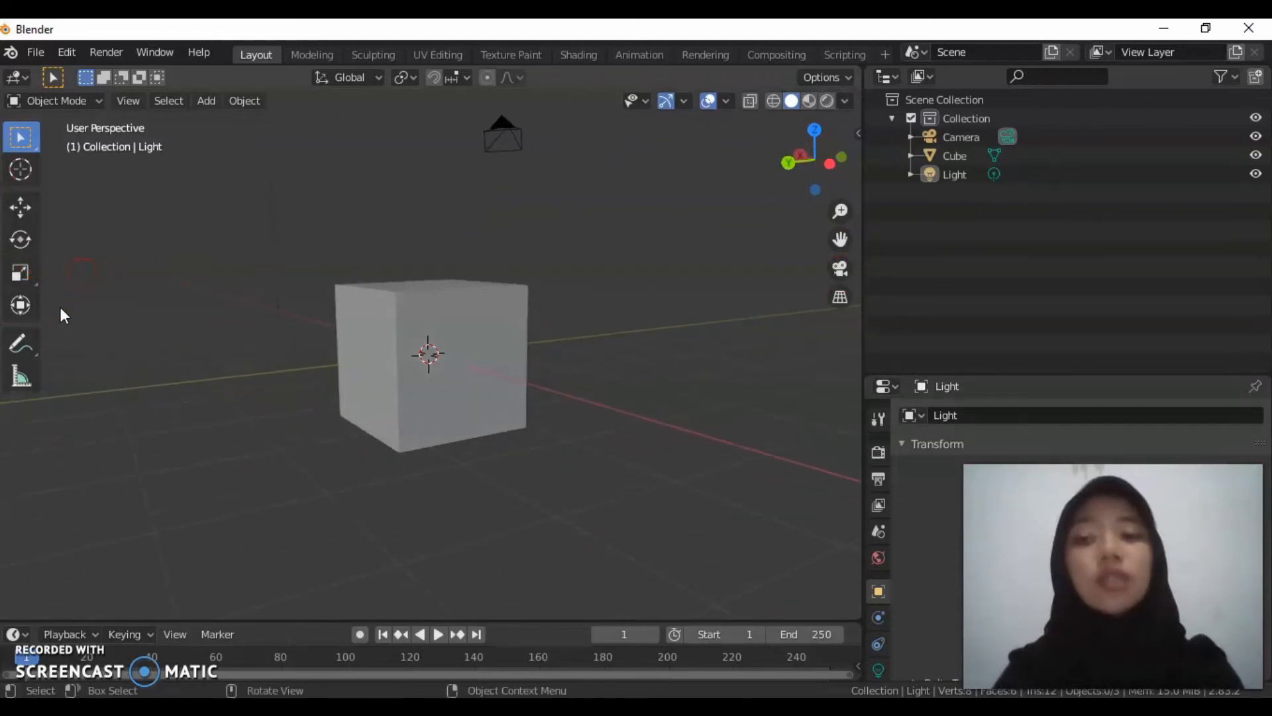
{"action": "left_click", "coordinate": [510, 310]}
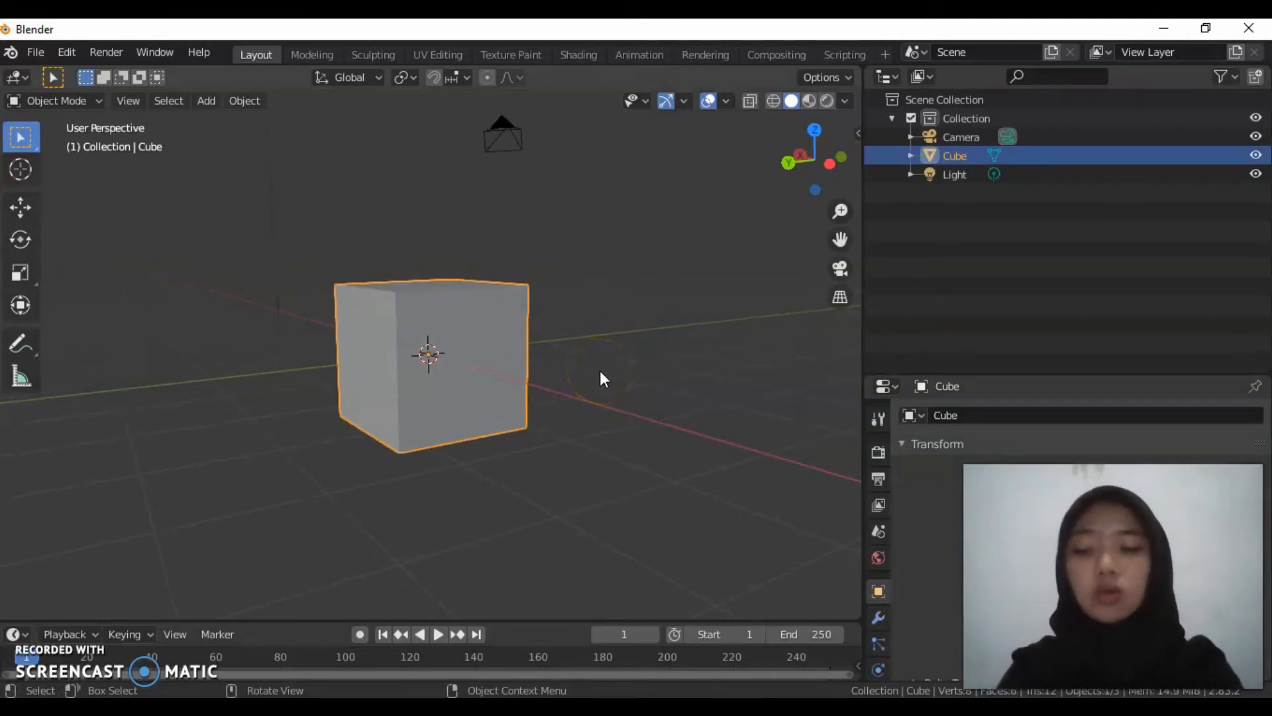
{"action": "key", "text": "KP_4"}
{"action": "key", "text": "KP_4"}
{"action": "key", "text": "KP_4"}
{"action": "key", "text": "KP_4"}
{"action": "key", "text": "KP_4"}
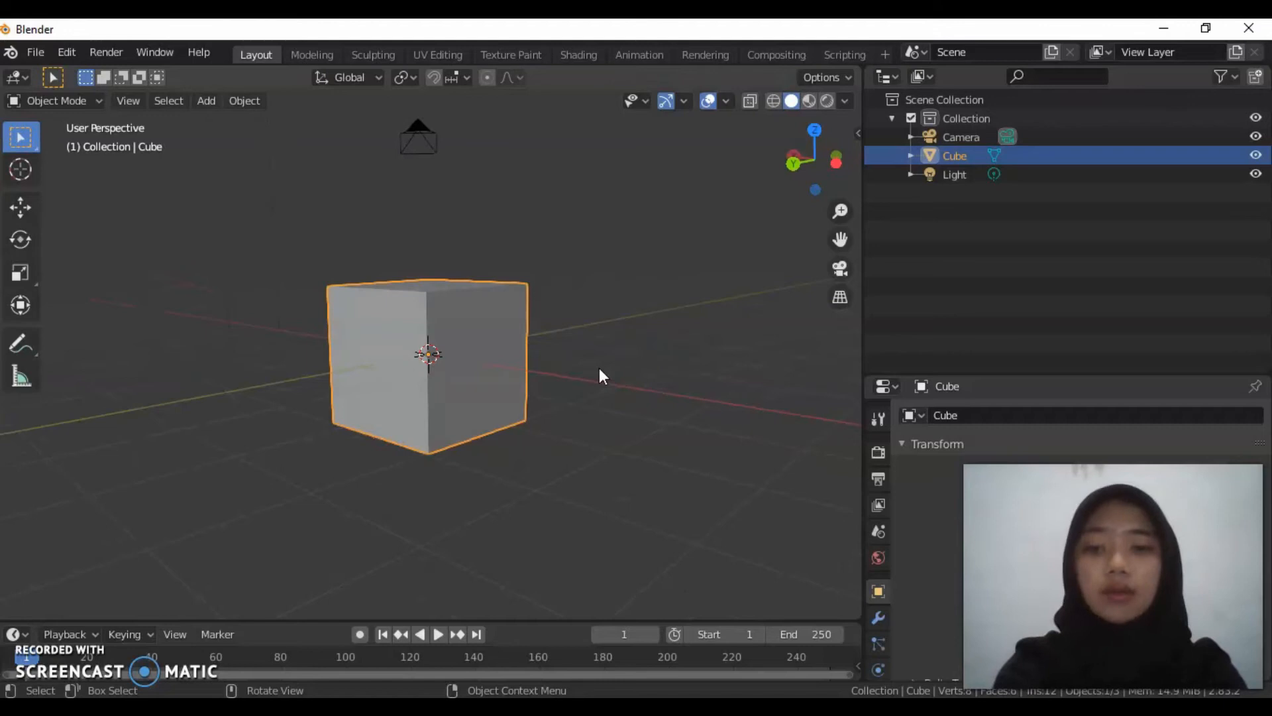
{"action": "key", "text": "KP_4"}
{"action": "key", "text": "KP_4"}
{"action": "key", "text": "KP_4"}
{"action": "key", "text": "KP_4"}
{"action": "key", "text": "KP_4"}
{"action": "key", "text": "KP_4"}
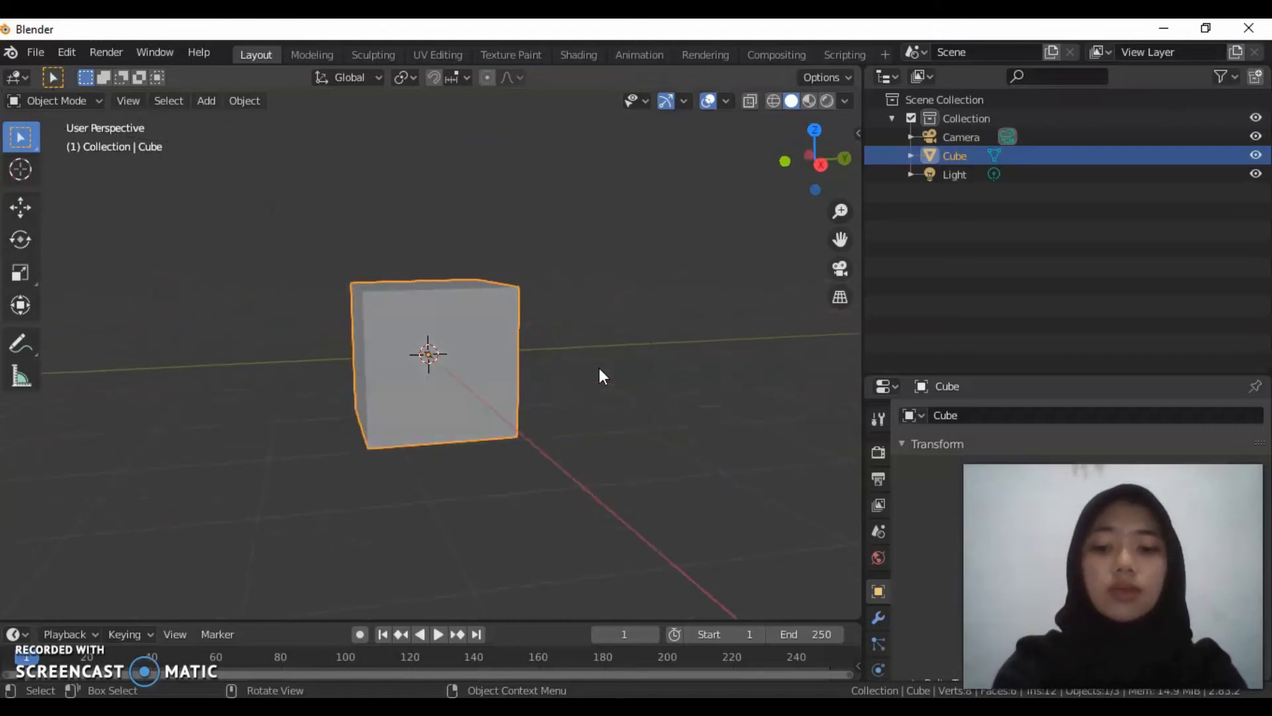
{"action": "key", "text": "KP_4"}
{"action": "key", "text": "KP_4"}
{"action": "key", "text": "KP_4"}
{"action": "key", "text": "KP_4"}
{"action": "key", "text": "KP_4"}
{"action": "key", "text": "KP_4"}
{"action": "key", "text": "KP_4"}
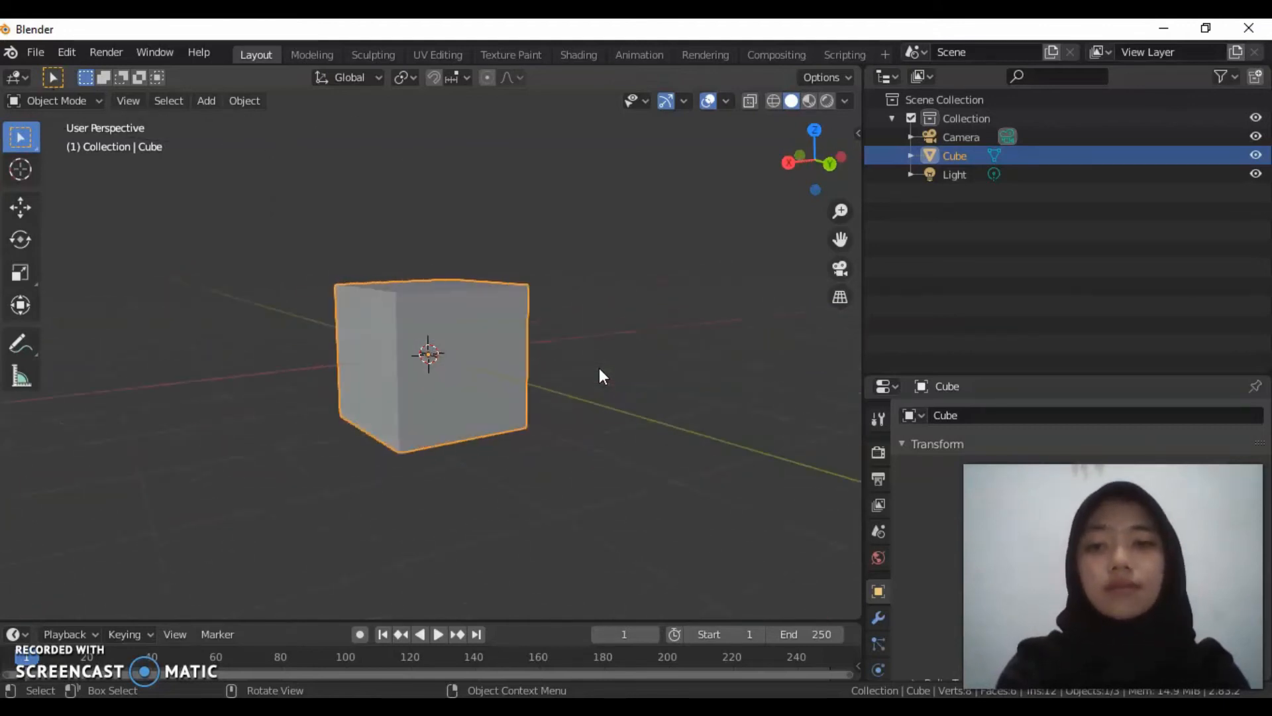
Orbit the view vertically around the cube in repeated steps to inspect its top and underside.
{"action": "key", "text": "KP_2"}
{"action": "key", "text": "KP_2"}
{"action": "key", "text": "KP_2"}
{"action": "key", "text": "KP_2"}
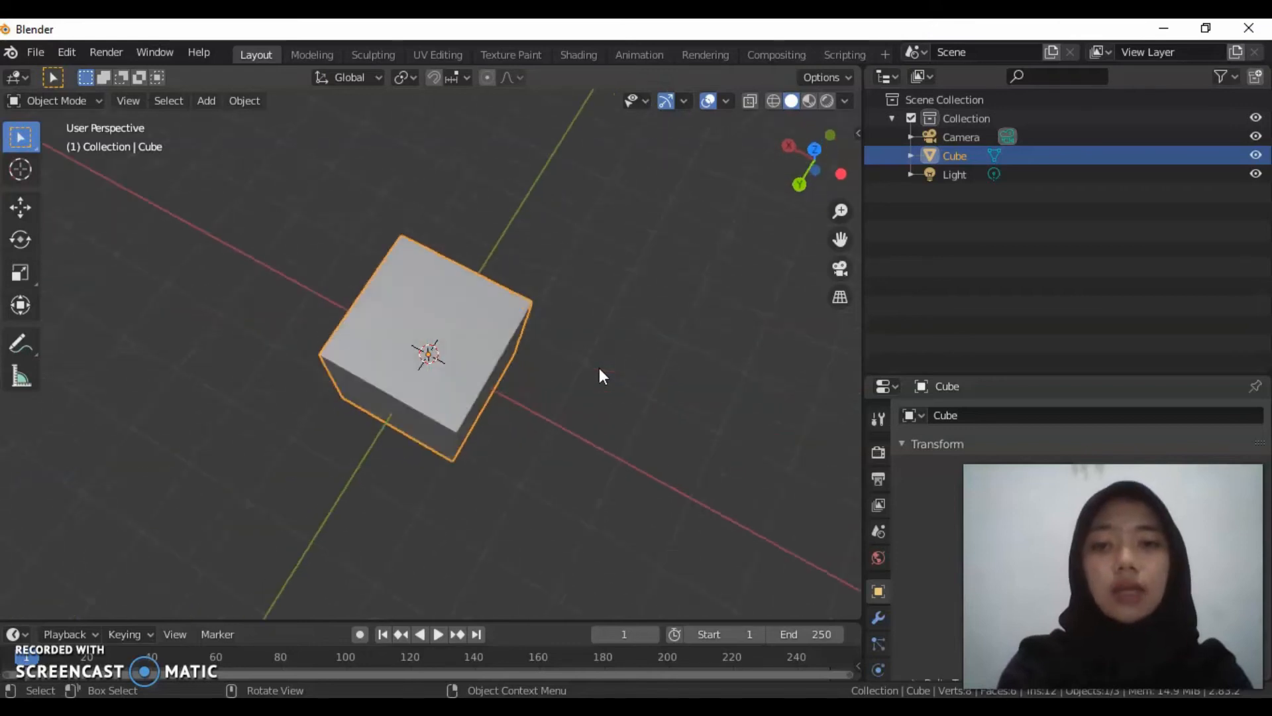
{"action": "key", "text": "KP_2"}
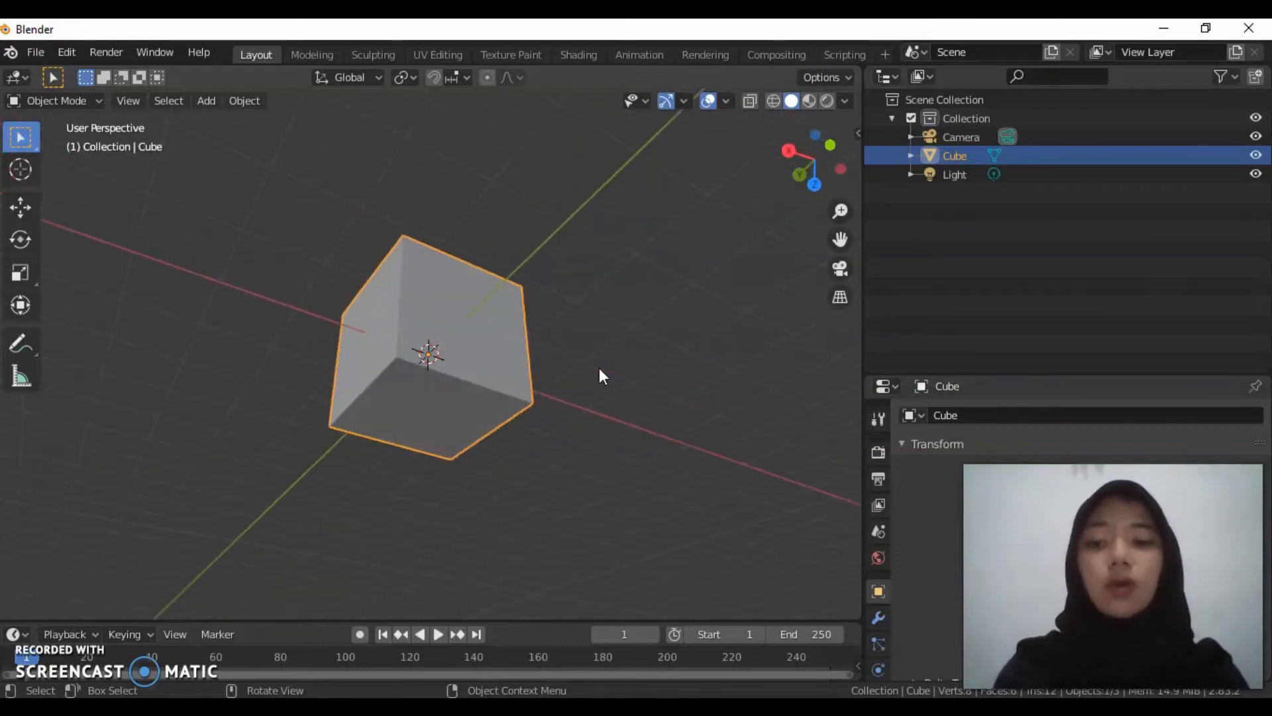
{"action": "key", "text": "KP_2"}
{"action": "key", "text": "KP_2"}
{"action": "key", "text": "KP_2"}
{"action": "key", "text": "KP_2"}
{"action": "key", "text": "KP_2"}
{"action": "key", "text": "KP_2"}
{"action": "key", "text": "KP_2"}
{"action": "key", "text": "KP_2"}
{"action": "key", "text": "KP_2"}
{"action": "key", "text": "KP_2"}
{"action": "key", "text": "KP_2"}
{"action": "key", "text": "KP_2"}
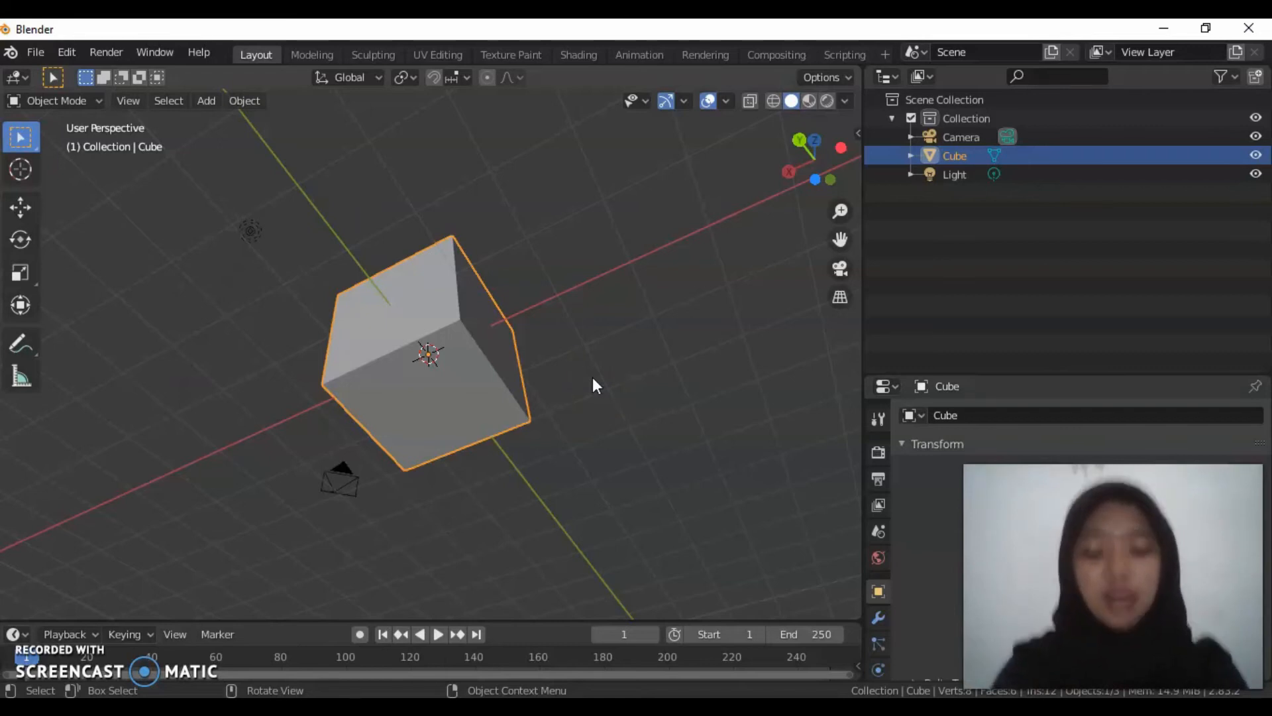
Zoom the viewport in and out on the cube, both in steps and continuously.
{"action": "scroll", "coordinate": [579, 380], "scroll_direction": "up", "scroll_amount": 2}
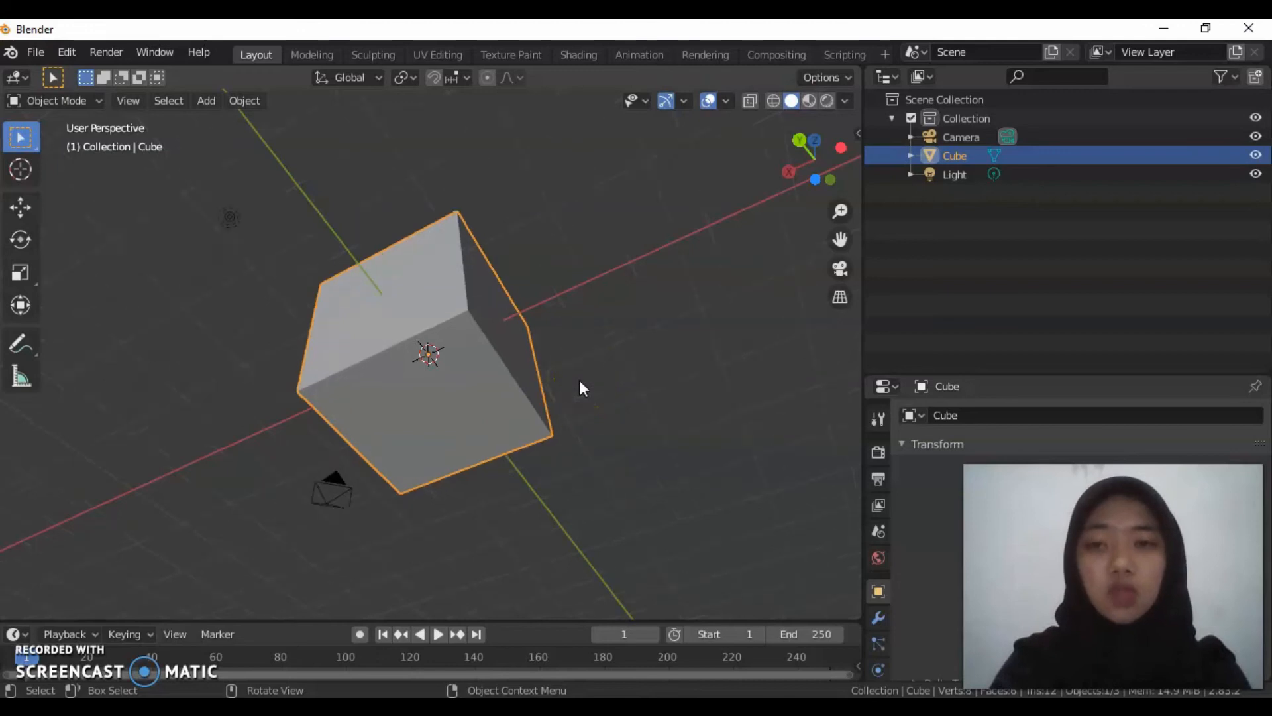
{"action": "scroll", "coordinate": [579, 379], "scroll_direction": "down", "scroll_amount": 3}
{"action": "scroll", "coordinate": [579, 380], "scroll_direction": "down", "scroll_amount": 1}
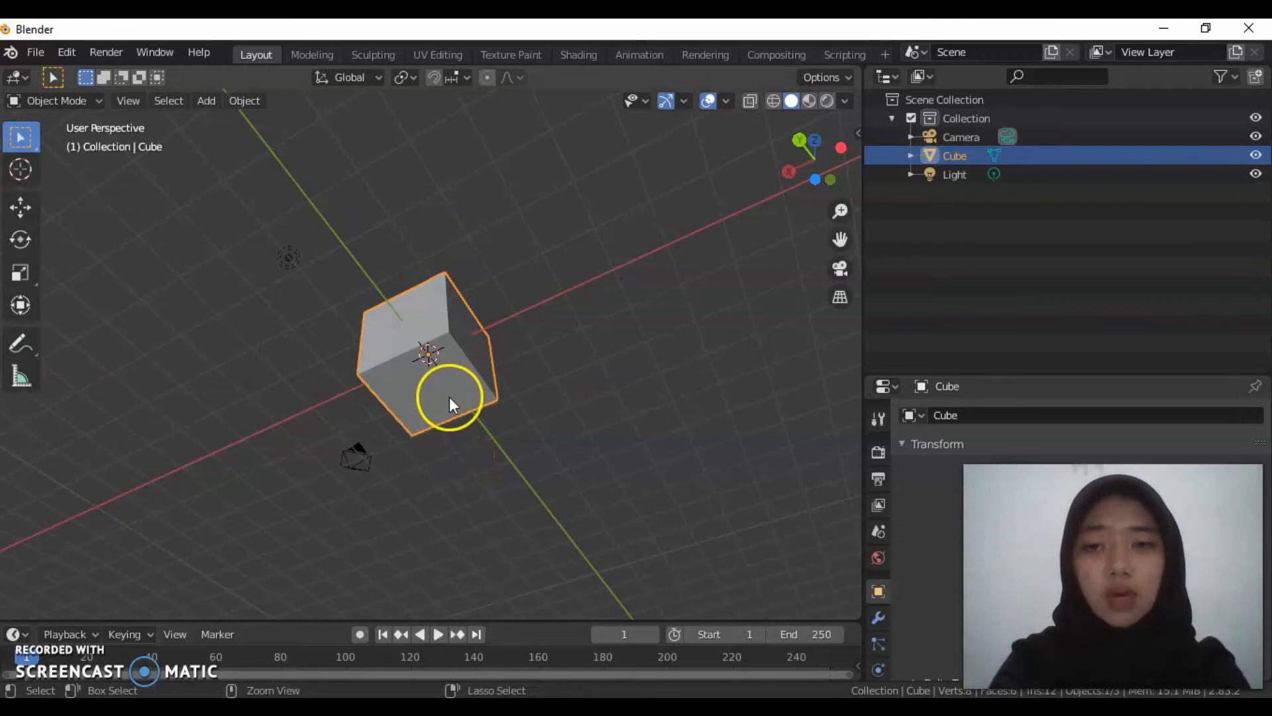
{"action": "middle_click_drag", "start_coordinate": [446, 418], "coordinate": [468, 360], "text": "ctrl"}
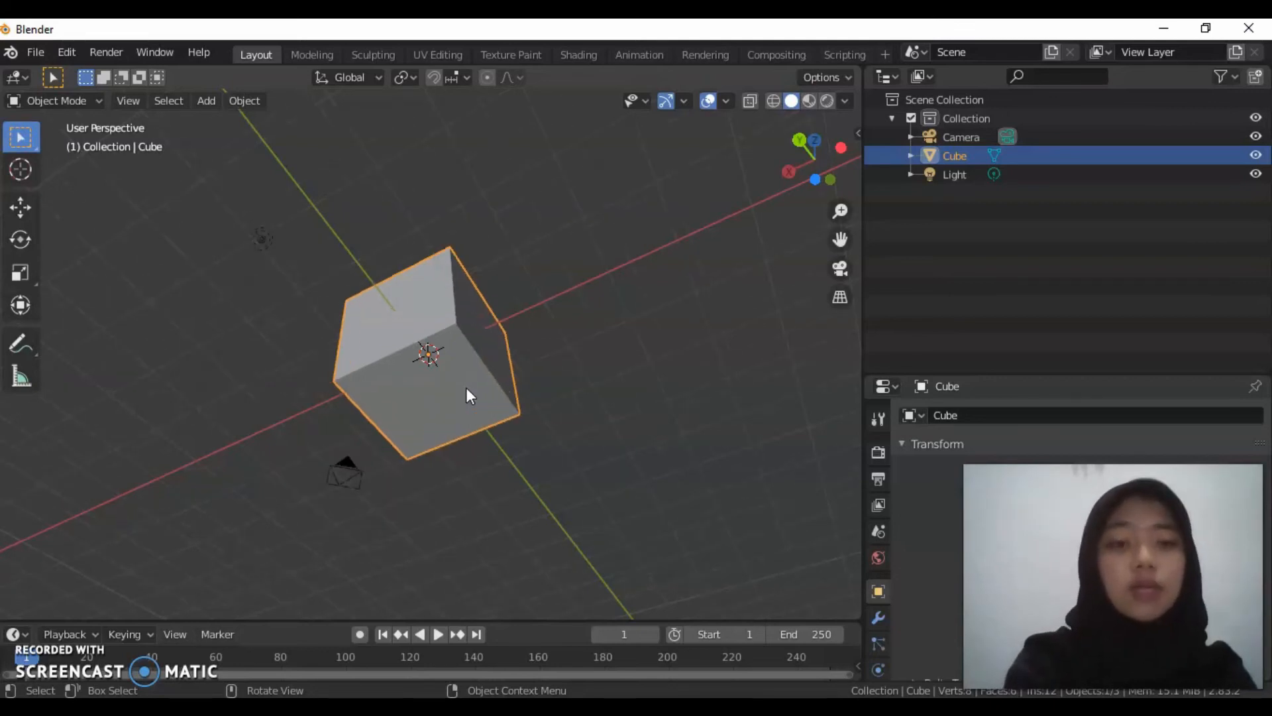
{"action": "scroll", "coordinate": [466, 387], "scroll_direction": "down", "scroll_amount": 1}
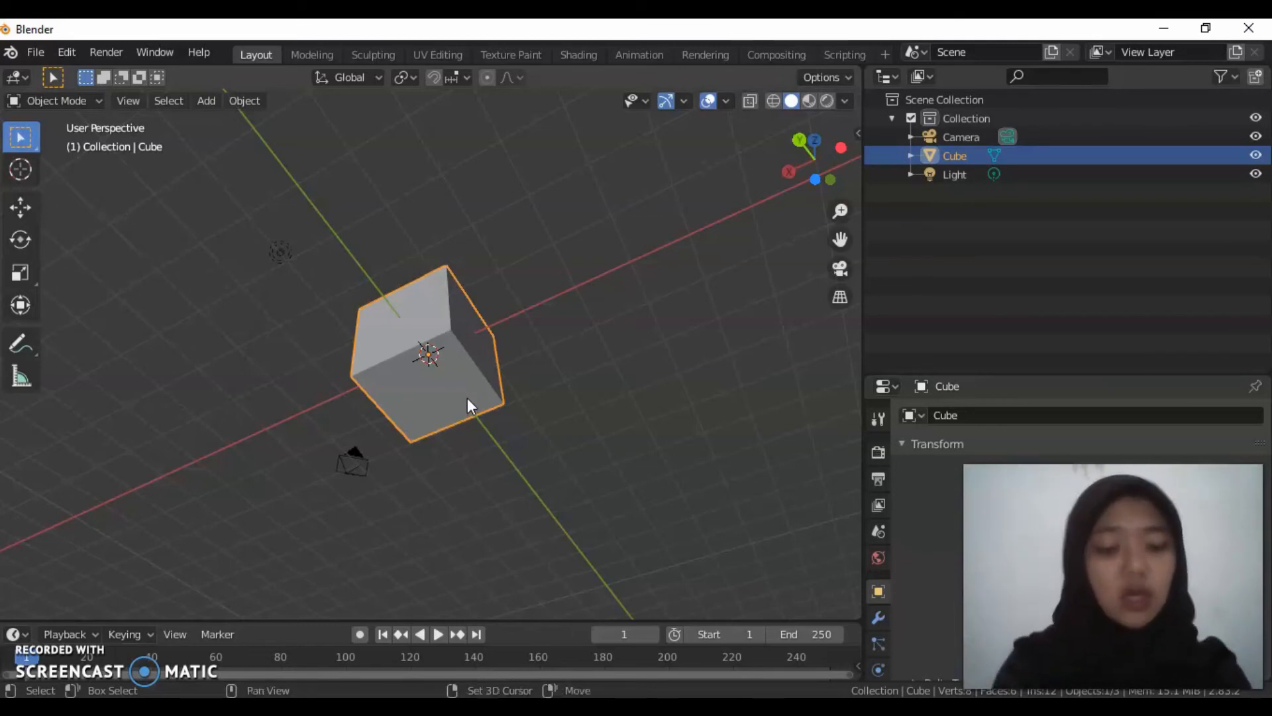
Pan and orbit the viewport around the cube and switch to the front orthographic view.
{"action": "middle_click_drag", "start_coordinate": [485, 364], "coordinate": [567, 371], "text": "shift"}
{"action": "middle_click_drag", "start_coordinate": [422, 382], "coordinate": [440, 387]}
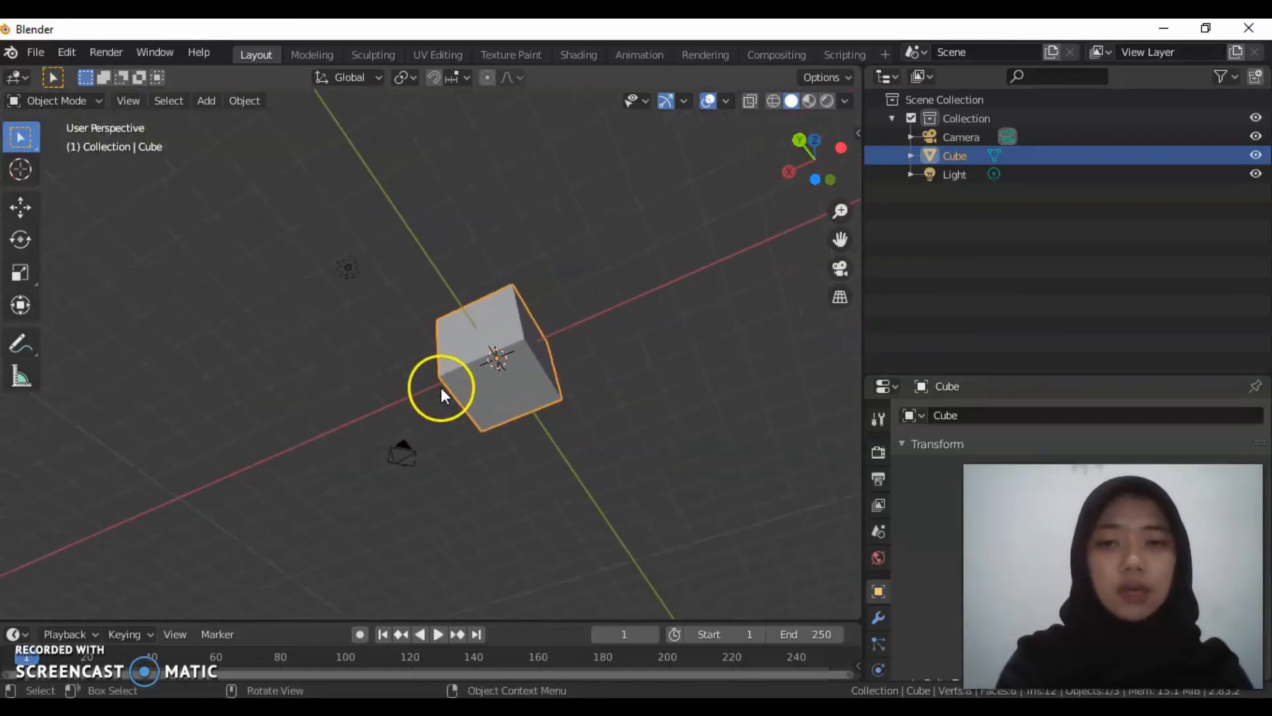
{"action": "key", "text": "KP_1"}
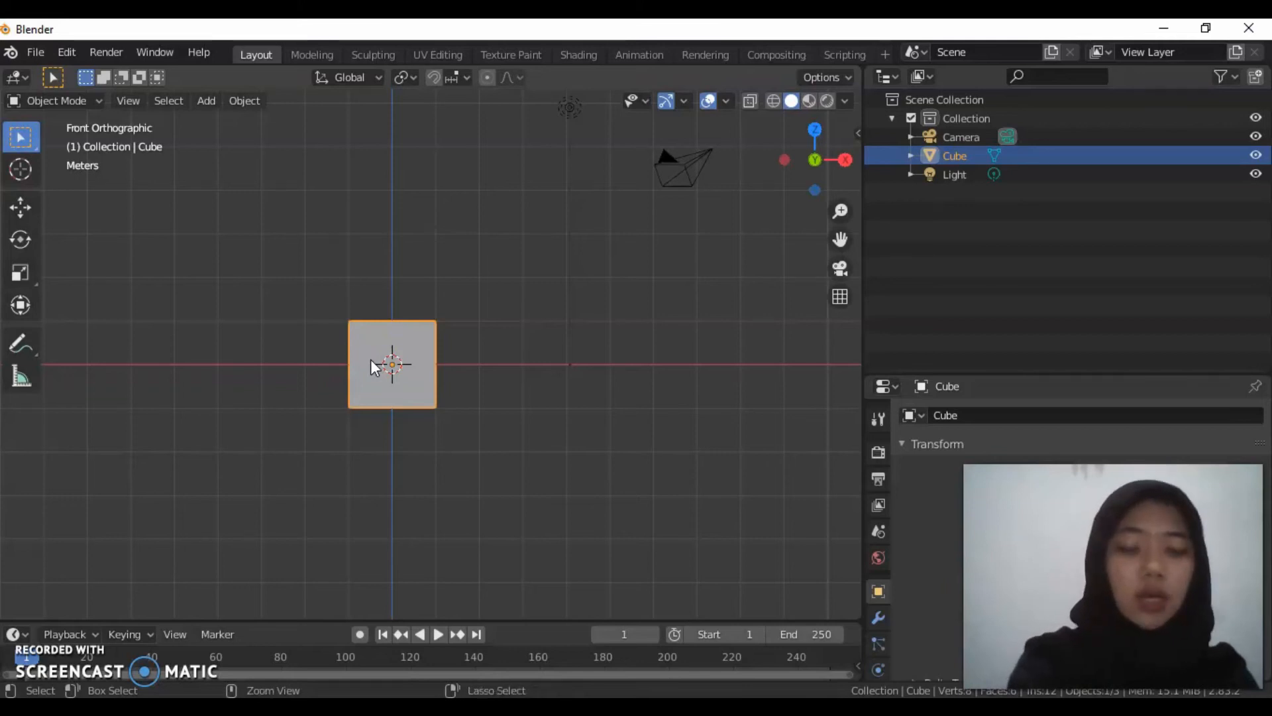
Pan the front view stepwise in both horizontal directions, followed by both vertical directions.
{"action": "key", "text": "ctrl+KP_4"}
{"action": "key", "text": "ctrl+KP_4"}
{"action": "key", "text": "ctrl+KP_4"}
{"action": "key", "text": "ctrl+KP_4"}
{"action": "key", "text": "ctrl+KP_6"}
{"action": "key", "text": "ctrl+KP_6"}
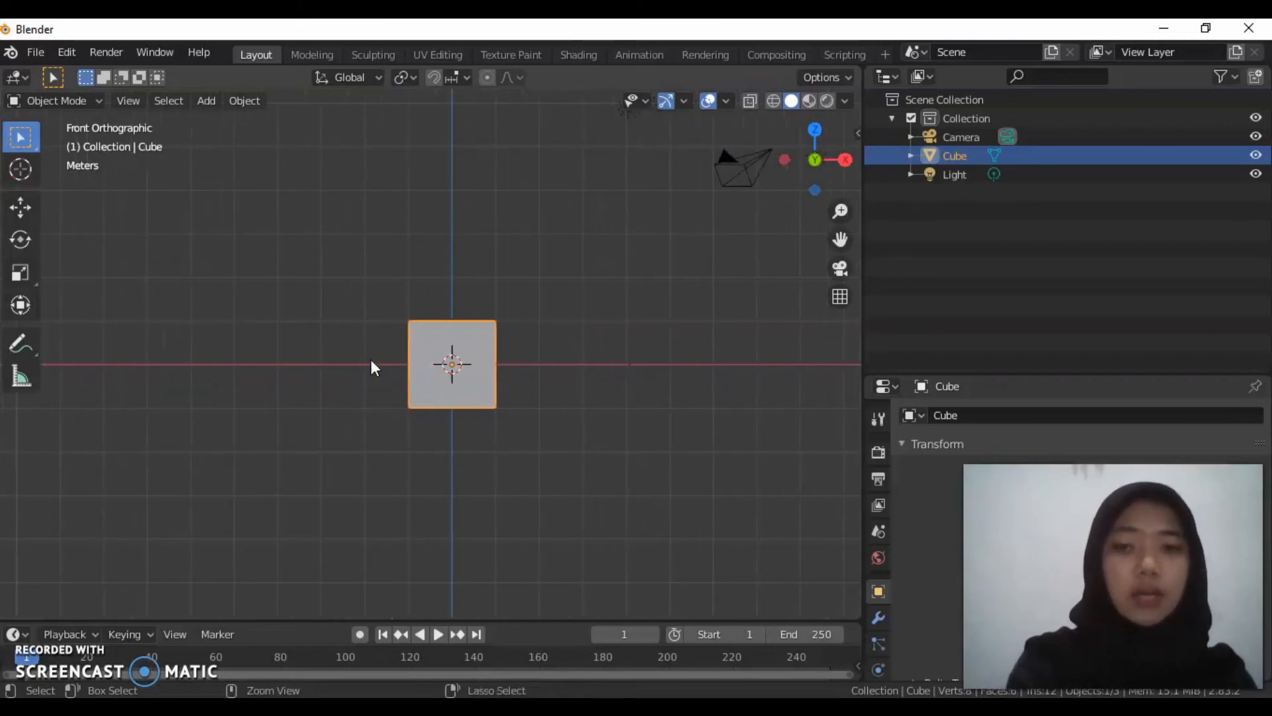
{"action": "key", "text": "ctrl+KP_6"}
{"action": "key", "text": "ctrl+KP_6"}
{"action": "key", "text": "ctrl+KP_6"}
{"action": "key", "text": "ctrl+KP_8"}
{"action": "key", "text": "ctrl+KP_8"}
{"action": "key", "text": "ctrl+KP_8"}
{"action": "key", "text": "ctrl+KP_8"}
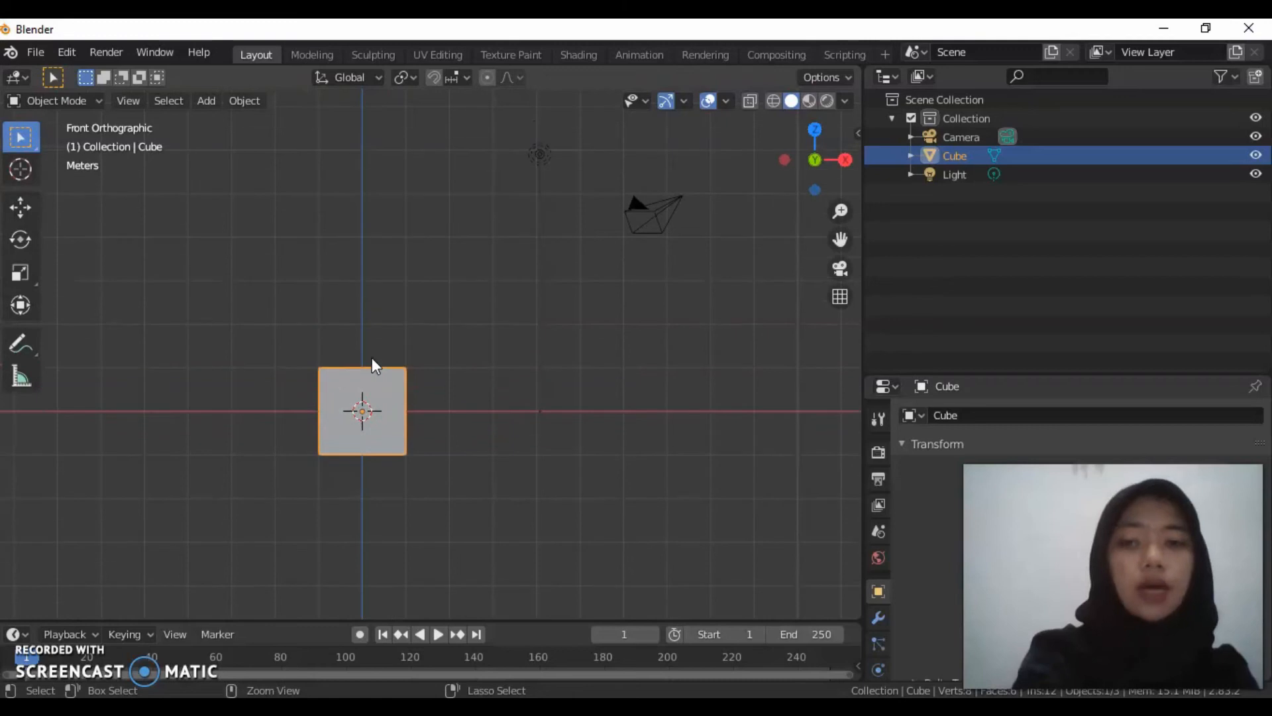
{"action": "key", "text": "ctrl+KP_2"}
{"action": "key", "text": "ctrl+KP_2"}
{"action": "key", "text": "ctrl+KP_2"}
{"action": "key", "text": "ctrl+KP_2"}
{"action": "key", "text": "ctrl+KP_2"}
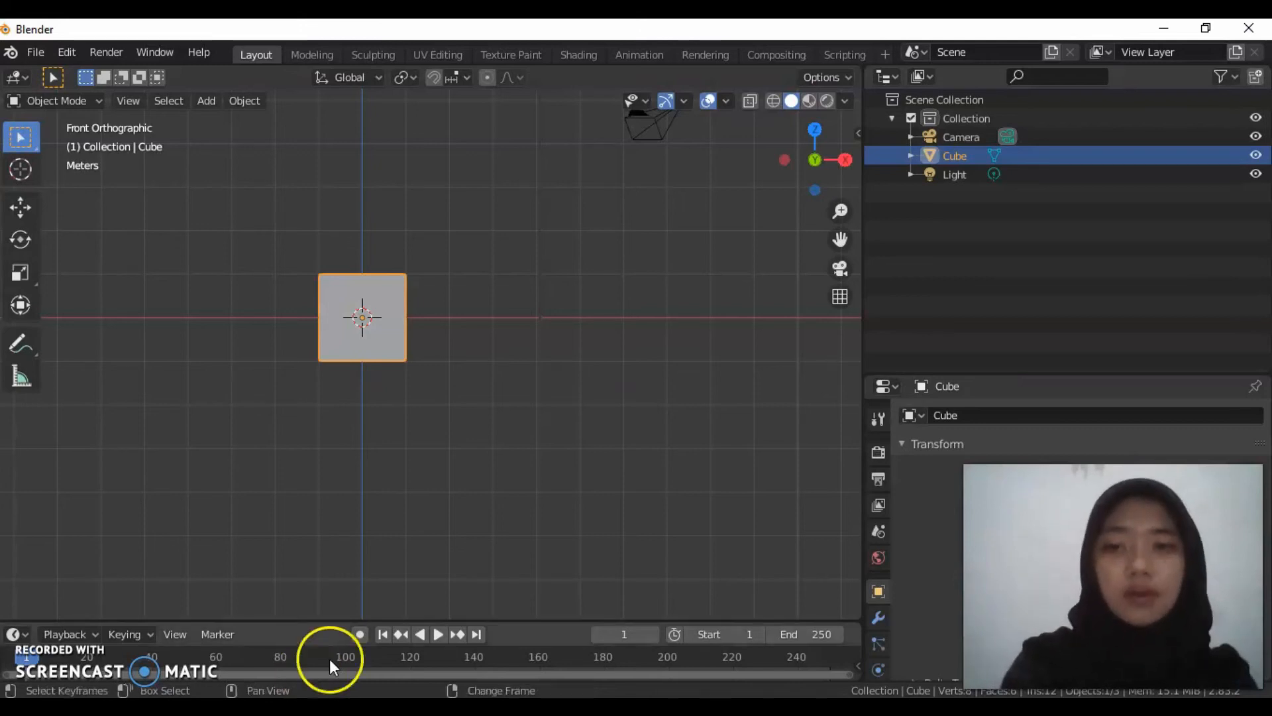
Deselect the cube and orbit out of the front view into a free orthographic angle.
{"action": "left_click", "coordinate": [428, 430]}
{"action": "middle_click_drag", "start_coordinate": [428, 430], "coordinate": [428, 429]}
{"action": "left_click", "coordinate": [479, 399]}
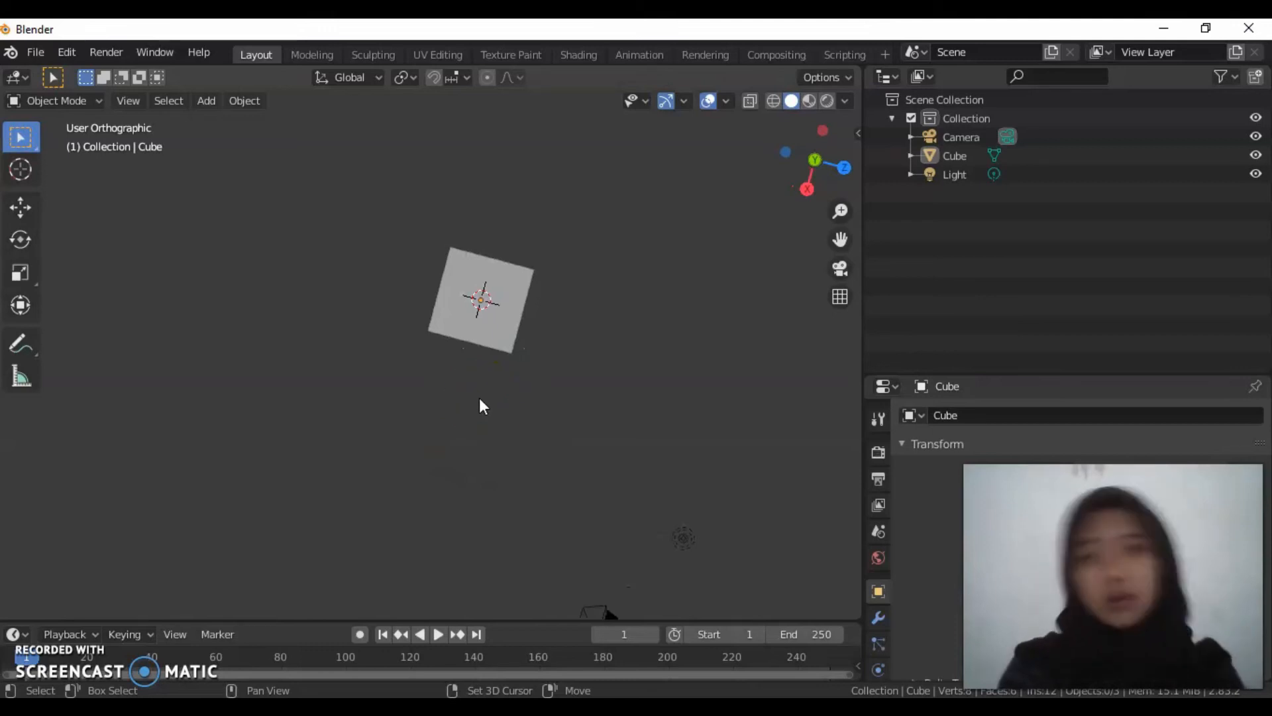
Look through the 3D viewport's viewpoint and navigation commands.
{"action": "middle_click_drag", "start_coordinate": [480, 398], "coordinate": [480, 398]}
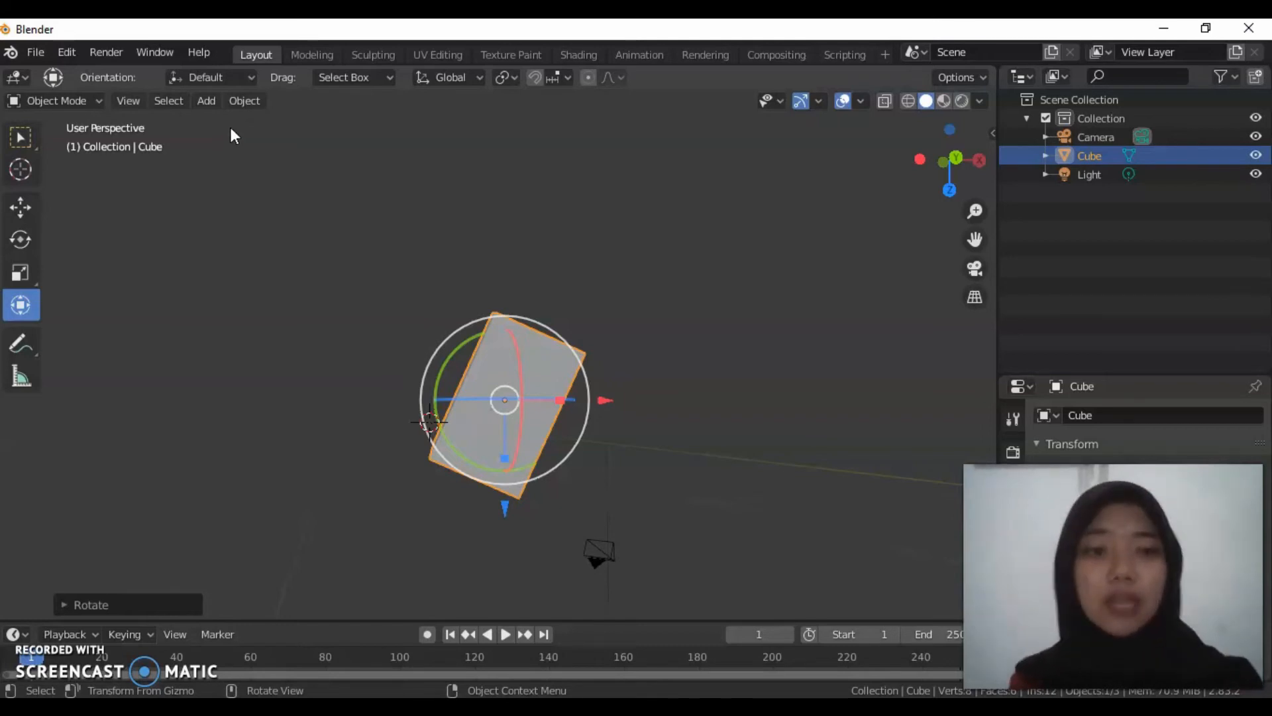
{"action": "left_click", "coordinate": [130, 101]}
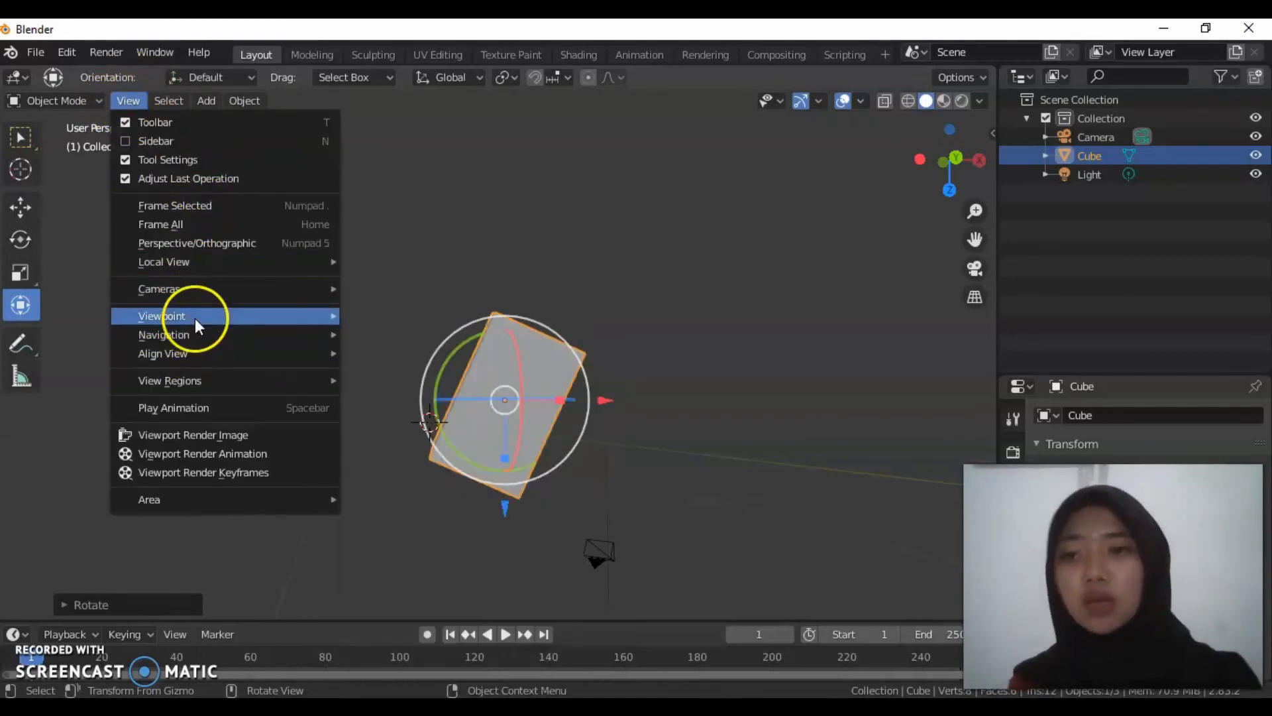
{"action": "mouse_move", "coordinate": [198, 335]}
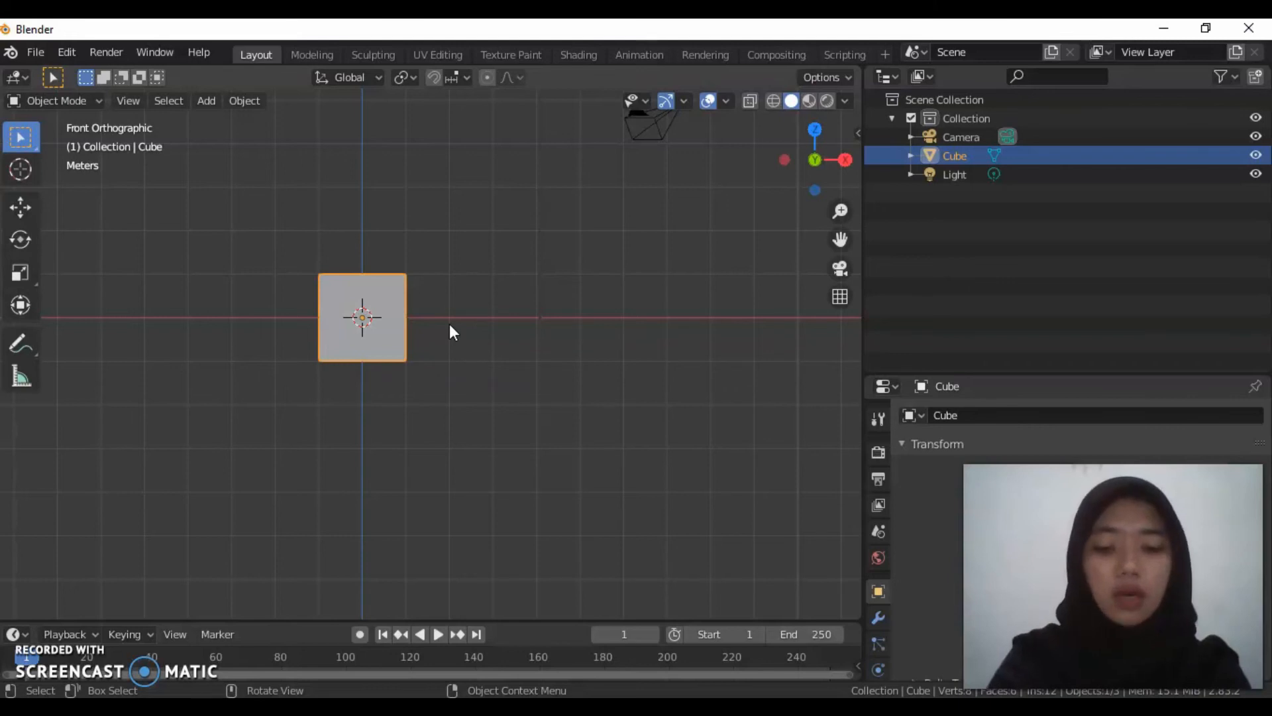
Toggle the front view of the cube repeatedly between orthographic and perspective projection.
{"action": "key", "text": "KP_5"}
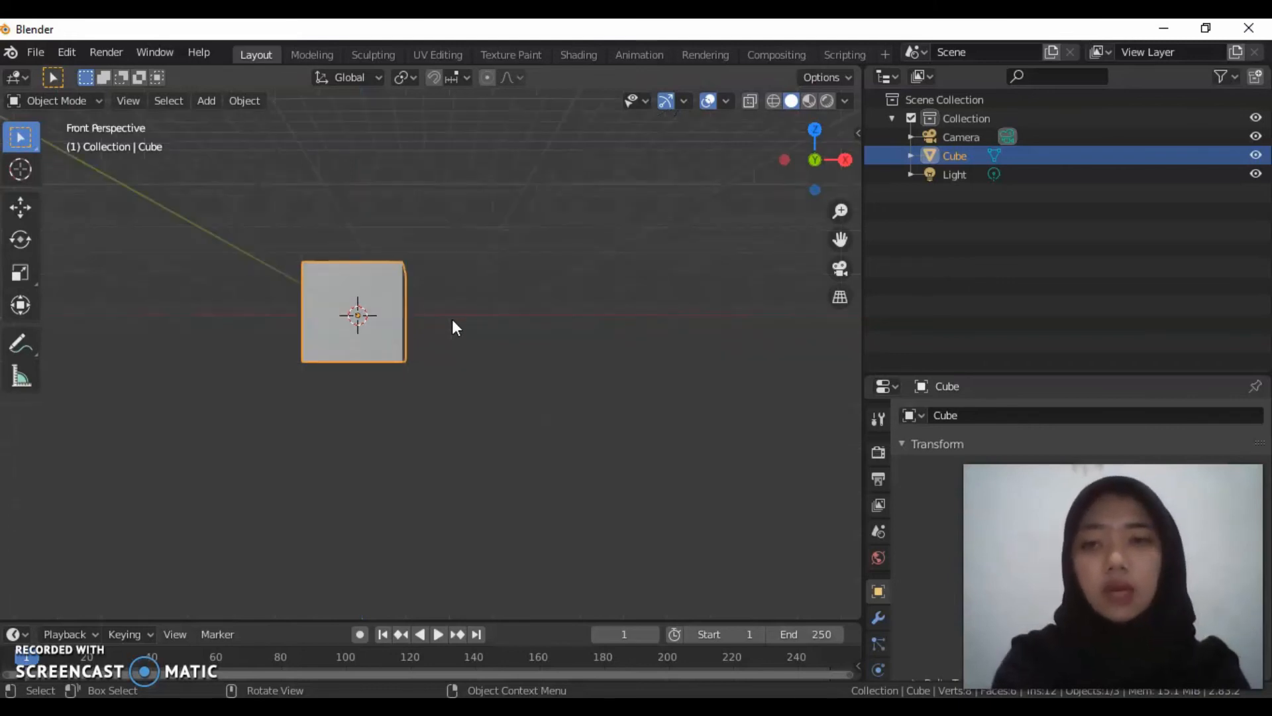
{"action": "key", "text": "KP_5"}
{"action": "key", "text": "KP_5"}
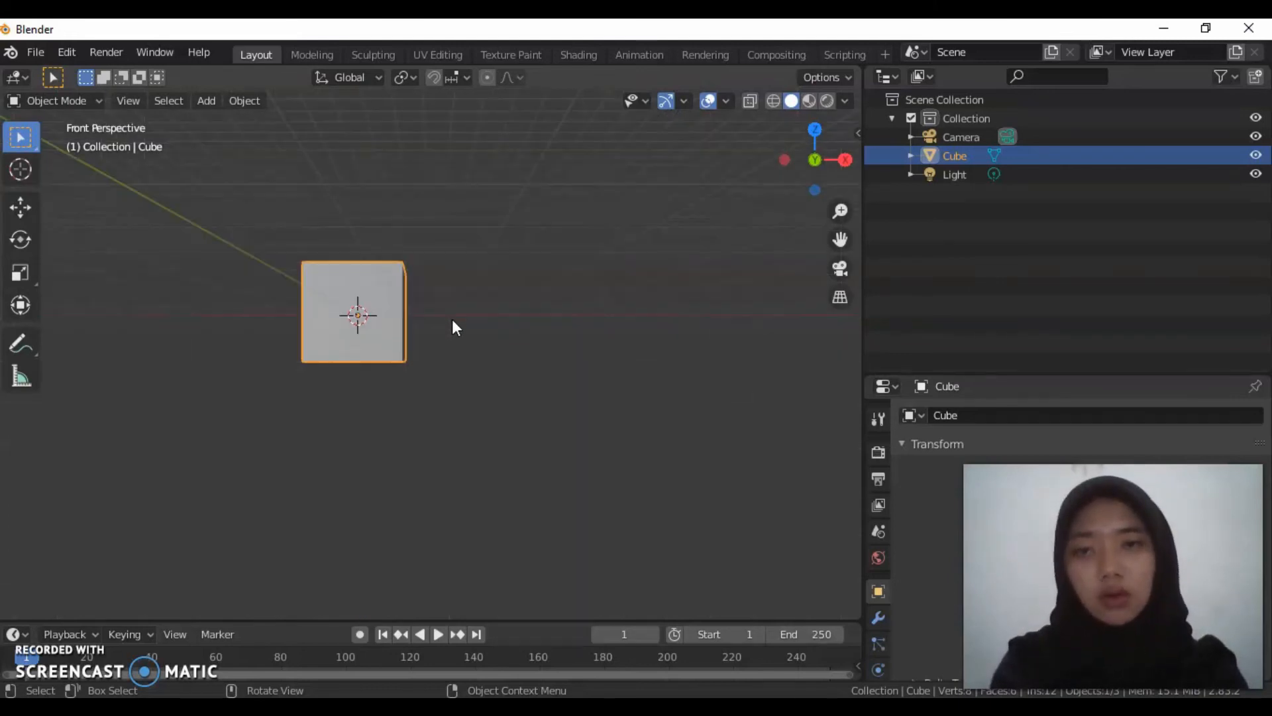
{"action": "key", "text": "KP_5"}
{"action": "key", "text": "KP_5"}
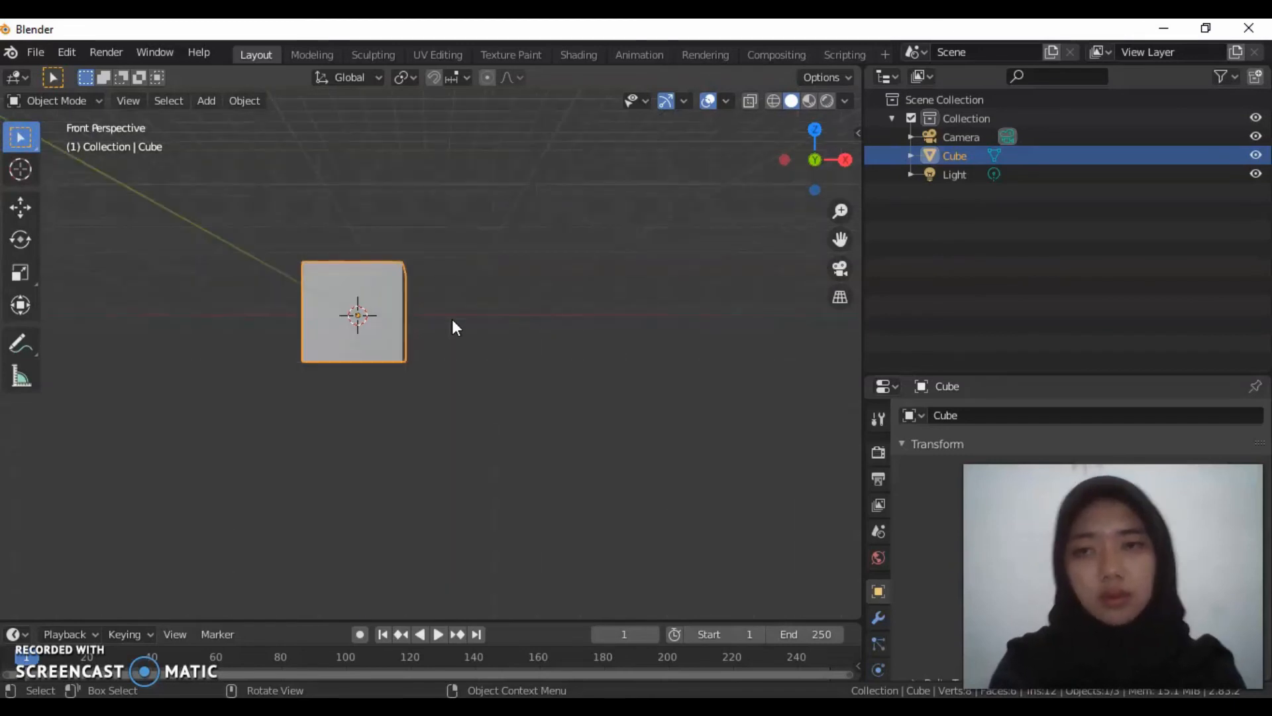
{"action": "key", "text": "KP_5"}
{"action": "key", "text": "KP_5"}
{"action": "key", "text": "KP_5"}
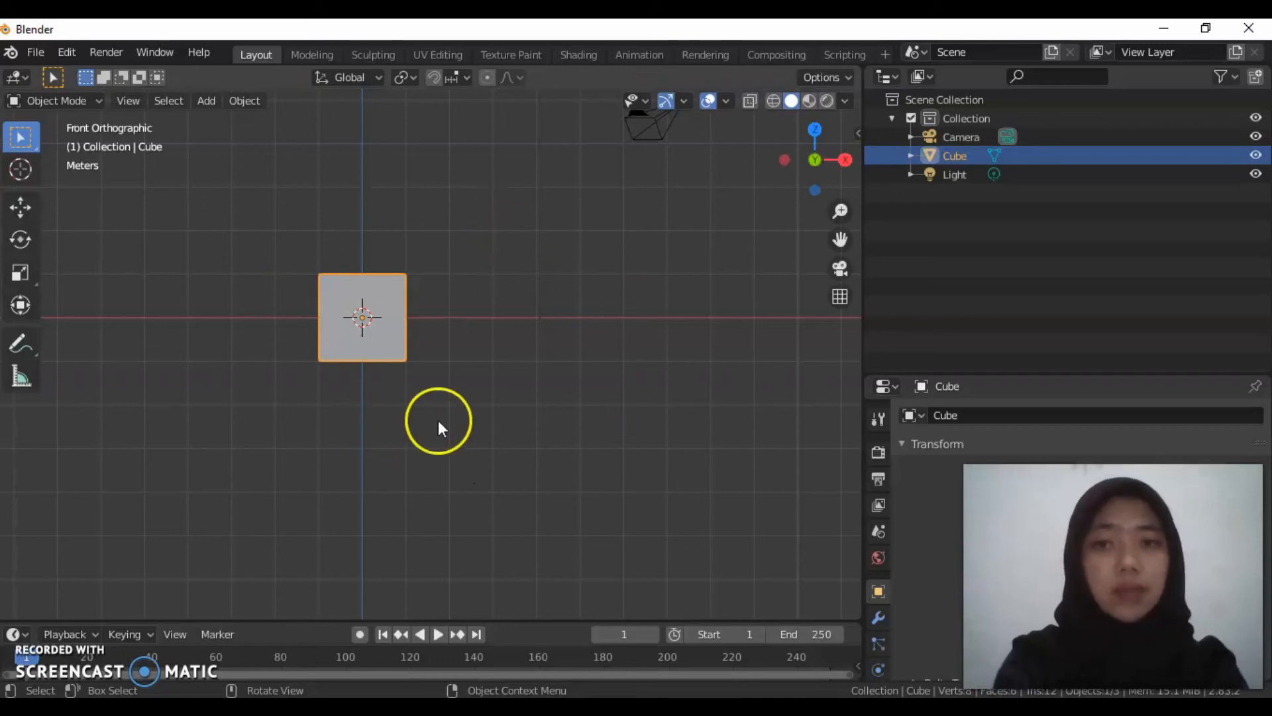
Orbit around the cube vertically in fixed increments in both directions, resetting to the front view in between.
{"action": "key", "text": "KP_2"}
{"action": "key", "text": "KP_2"}
{"action": "key", "text": "KP_2"}
{"action": "key", "text": "KP_2"}
{"action": "key", "text": "KP_2"}
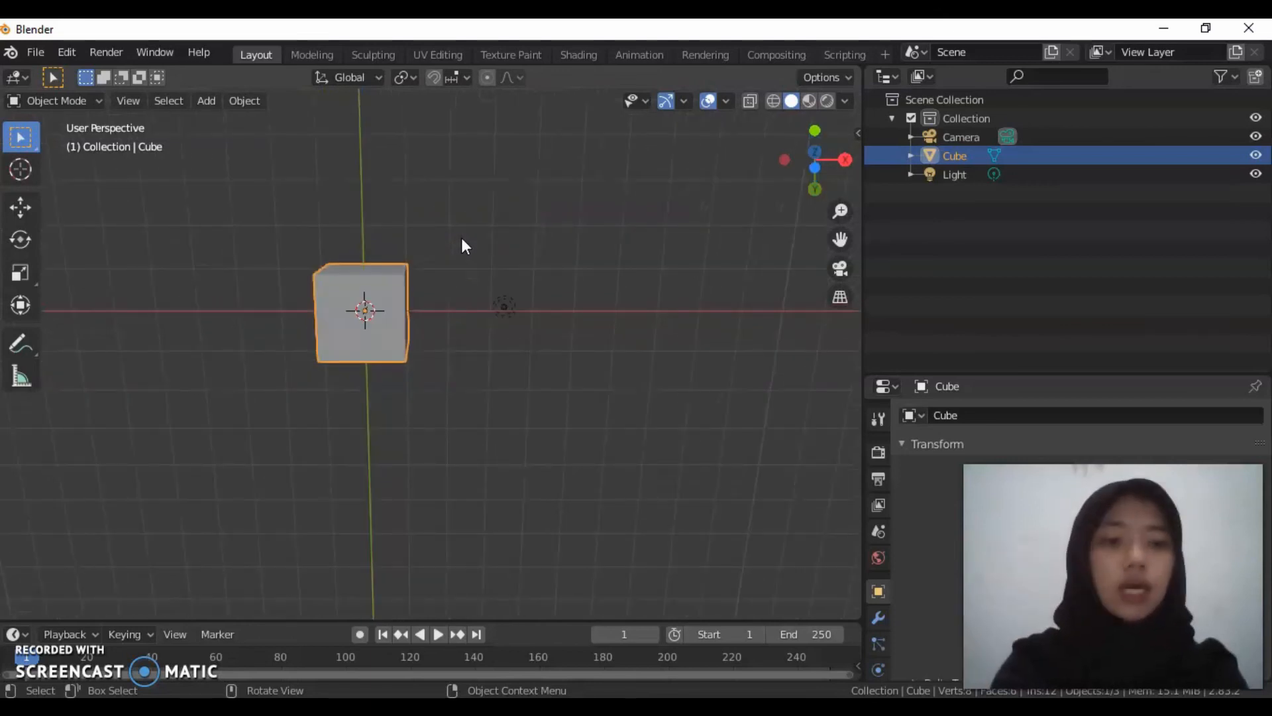
{"action": "key", "text": "KP_1"}
{"action": "key", "text": "KP_8"}
{"action": "key", "text": "KP_8"}
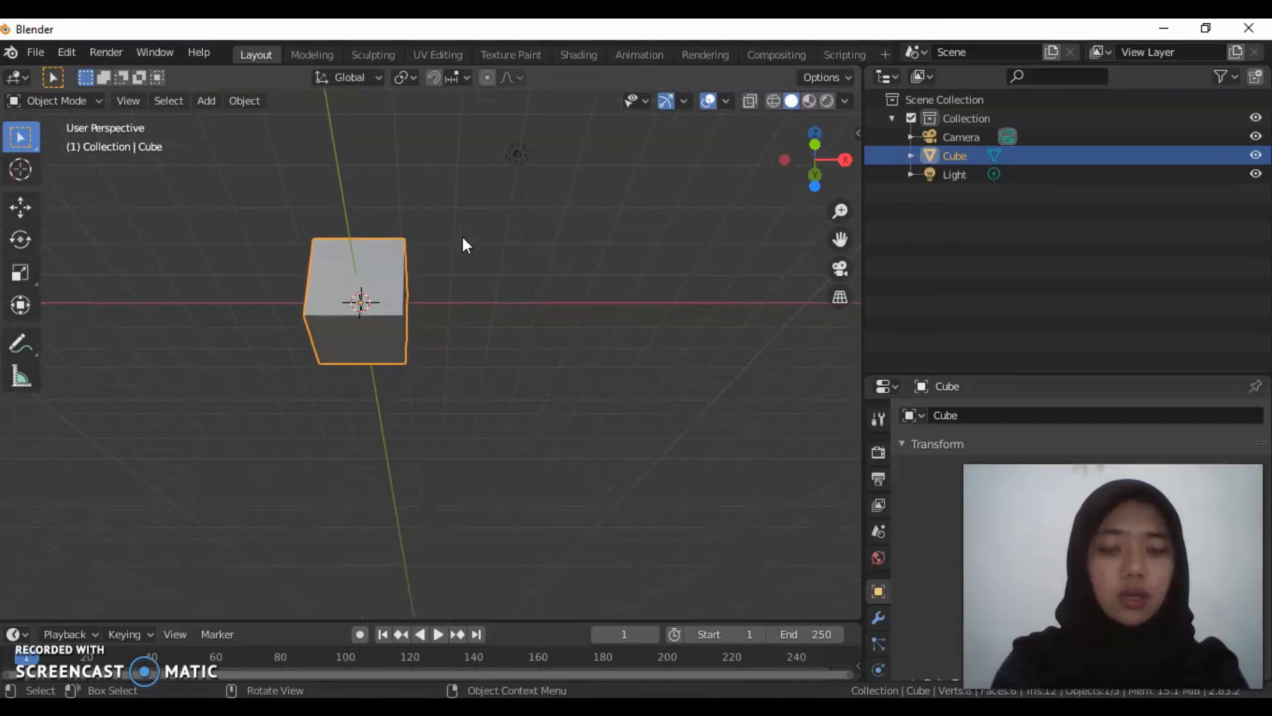
{"action": "key", "text": "KP_2"}
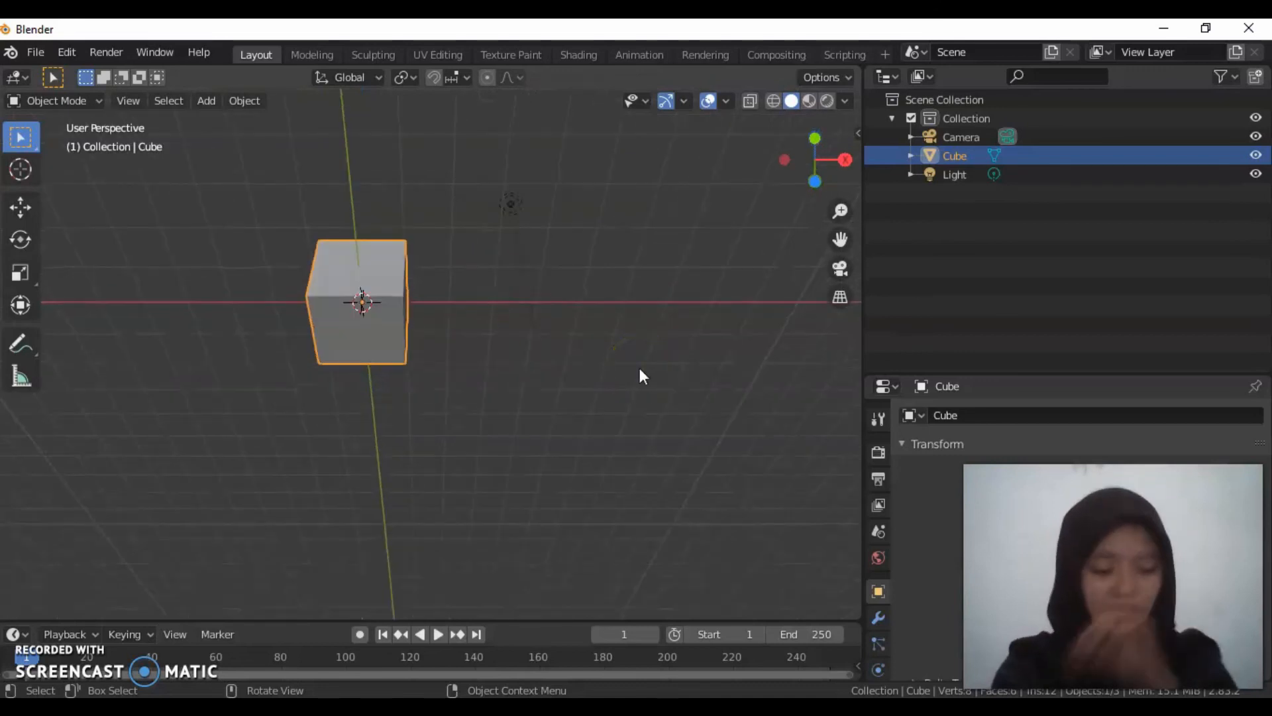
Switch between the right and front orthographic views of the cube, zoom in slightly, and finish in the top view.
{"action": "key", "text": "KP_3"}
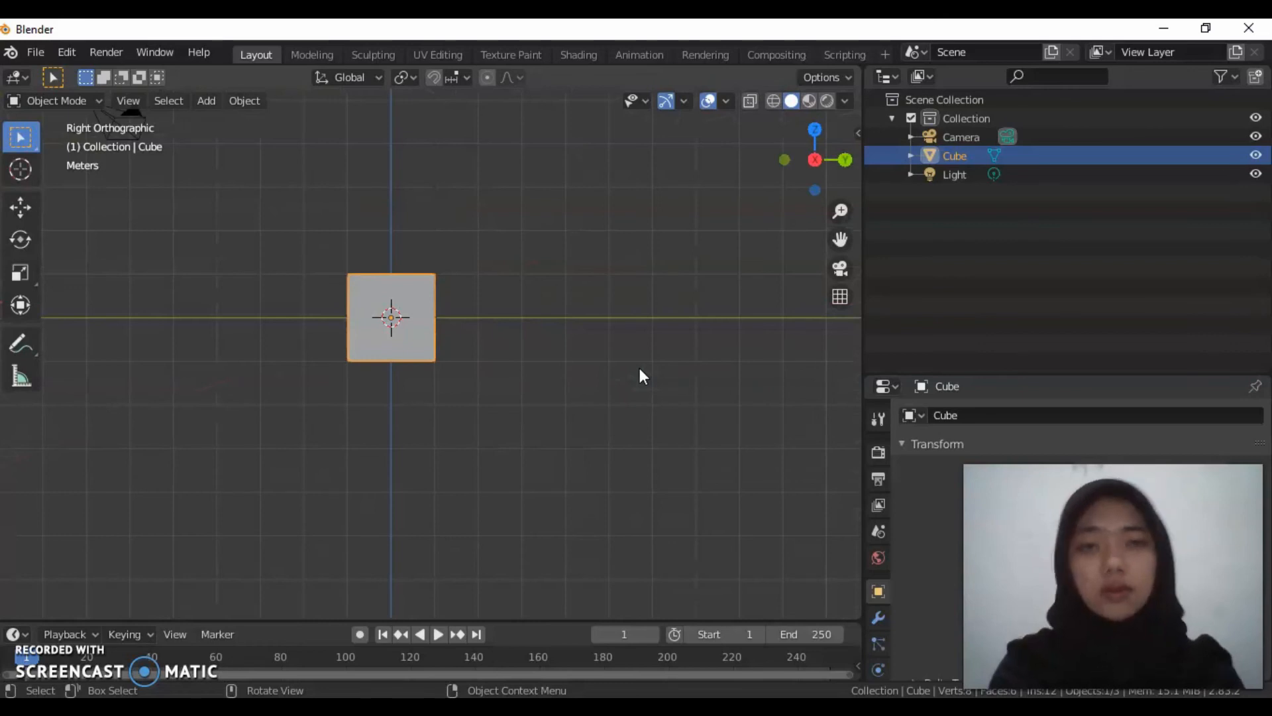
{"action": "scroll", "coordinate": [638, 368], "scroll_direction": "up", "scroll_amount": 1}
{"action": "key", "text": "KP_1"}
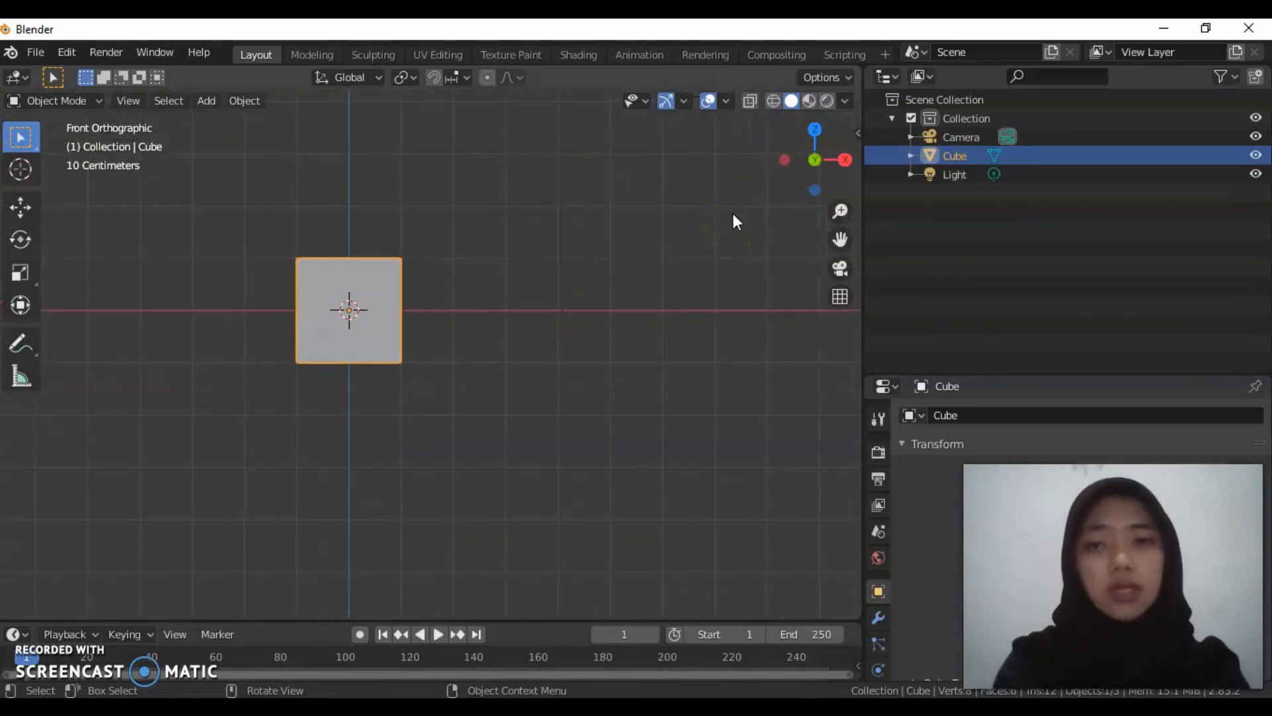
{"action": "key", "text": "KP_3"}
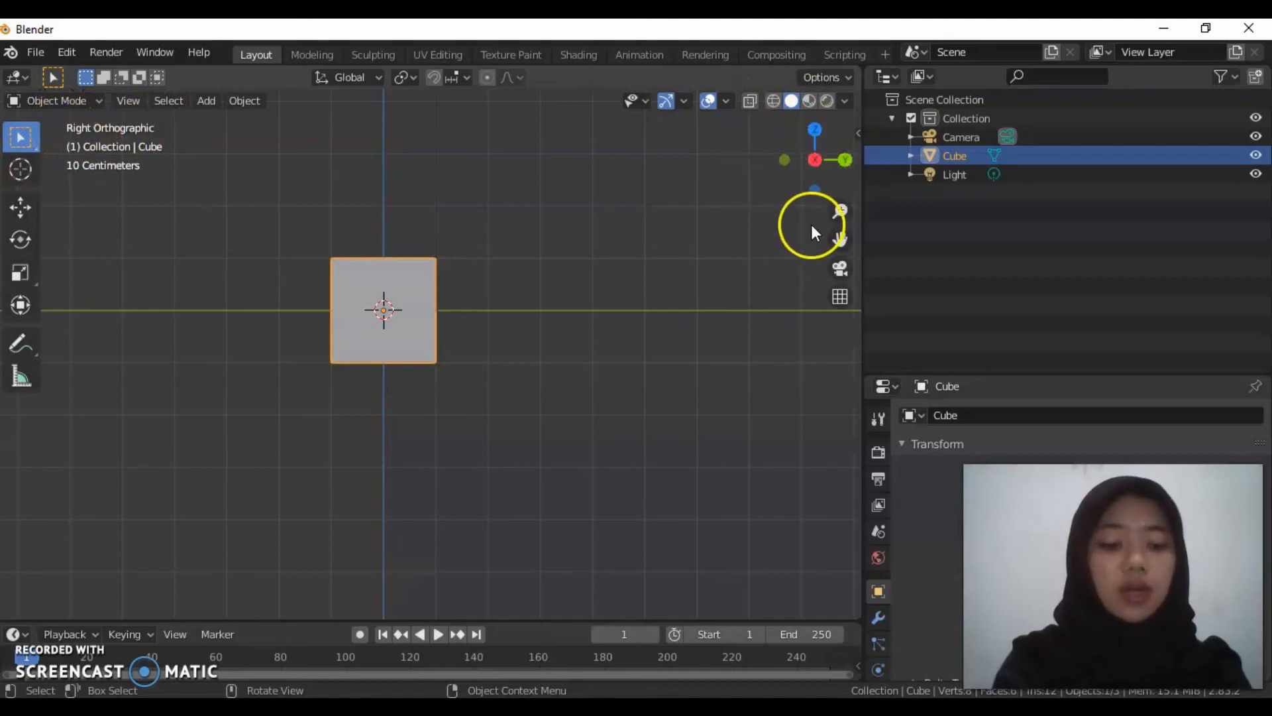
{"action": "key", "text": "KP_7"}
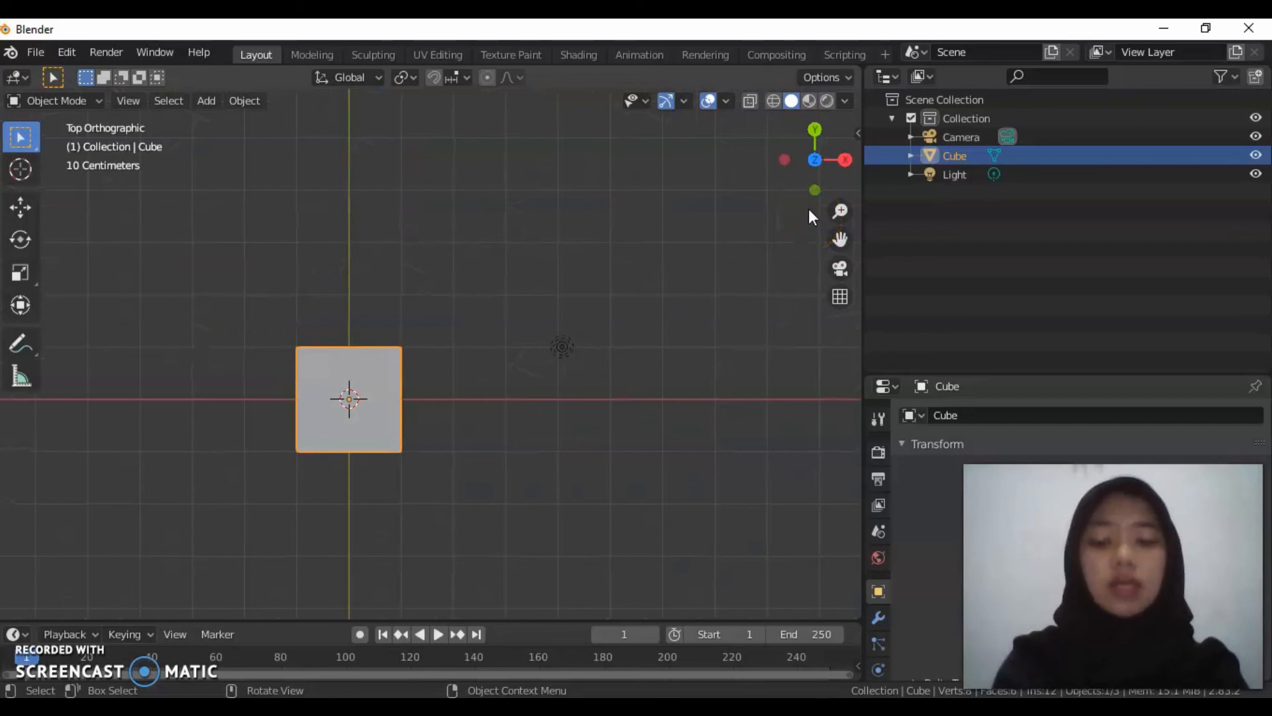
Toggle the top view of the cube repeatedly between orthographic and perspective projection.
{"action": "key", "text": "KP_5"}
{"action": "key", "text": "KP_5"}
{"action": "key", "text": "KP_5"}
{"action": "key", "text": "KP_5"}
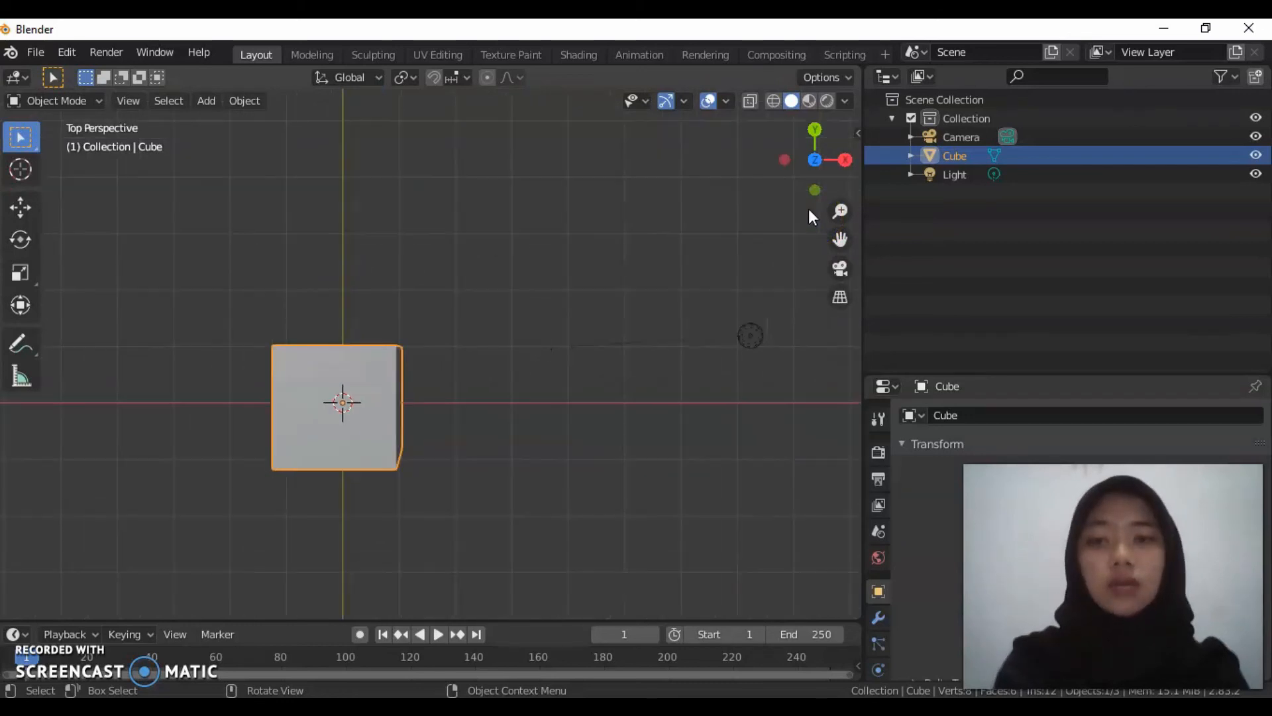
{"action": "key", "text": "KP_5"}
{"action": "key", "text": "KP_5"}
{"action": "key", "text": "KP_5"}
{"action": "key", "text": "KP_5"}
{"action": "key", "text": "KP_5"}
{"action": "key", "text": "KP_5"}
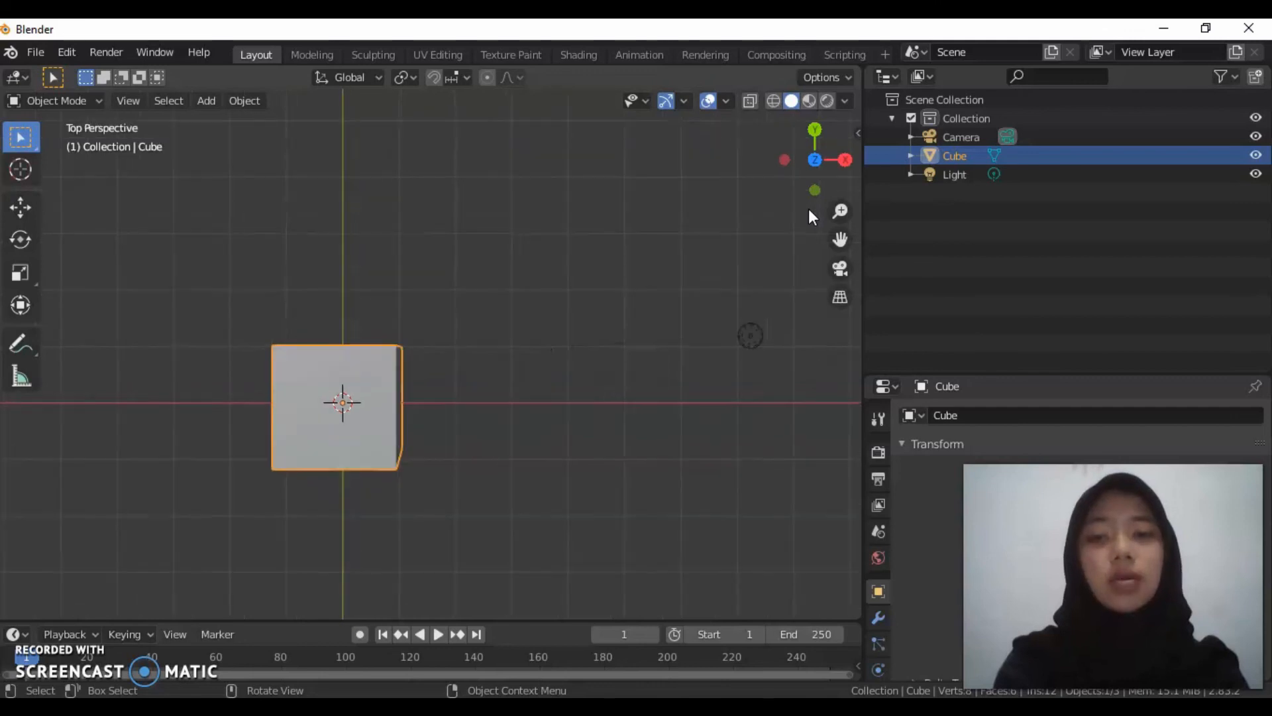
Cycle through the front, right and top orthographic views of the cube.
{"action": "key", "text": "KP_1"}
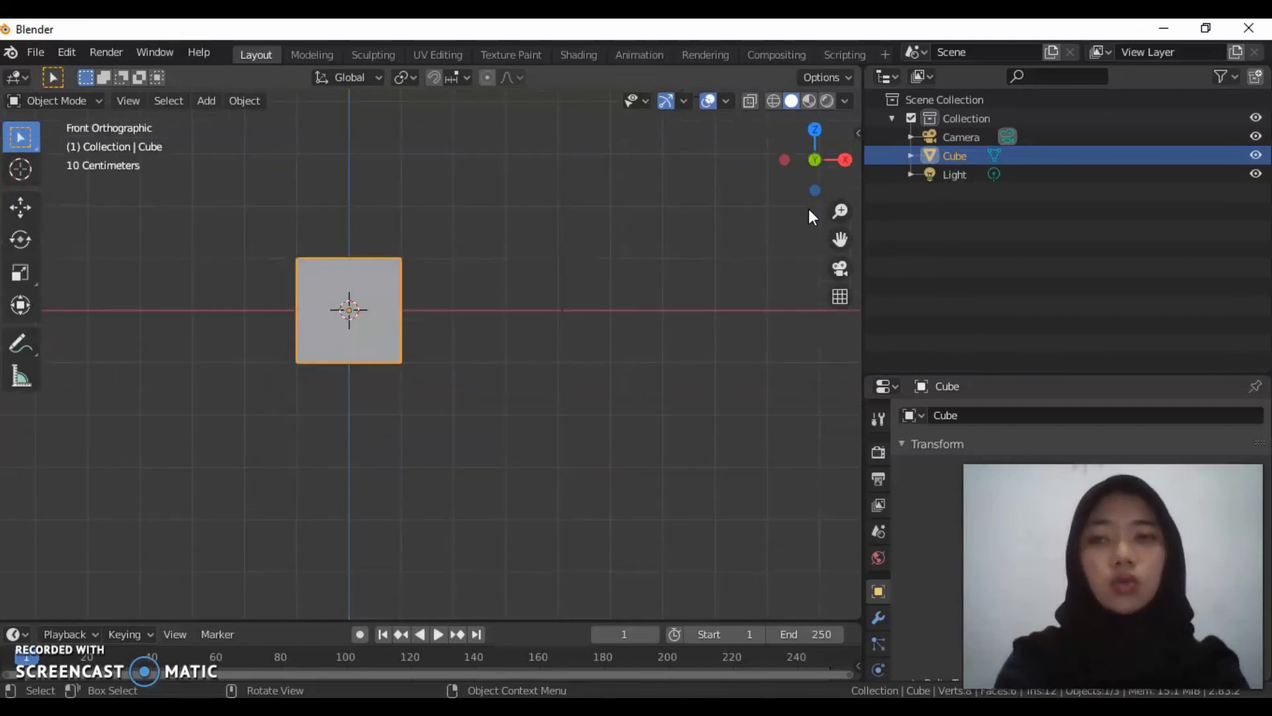
{"action": "key", "text": "KP_3"}
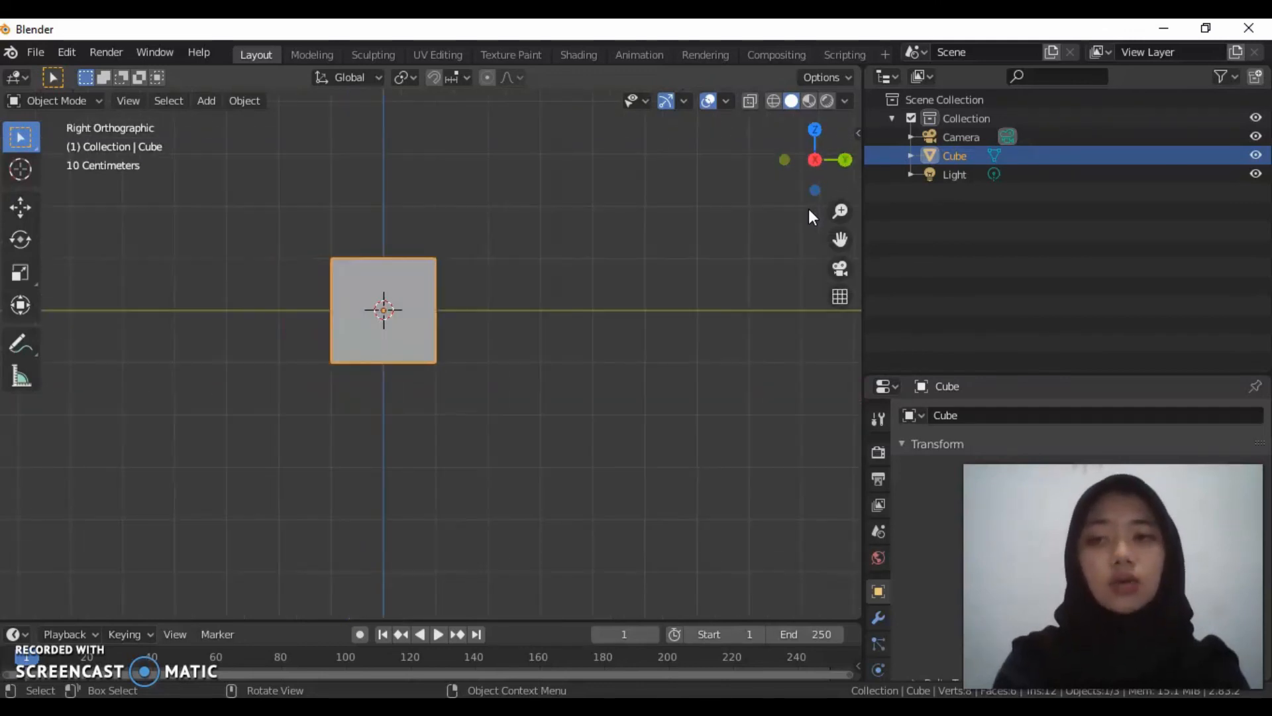
{"action": "key", "text": "KP_7"}
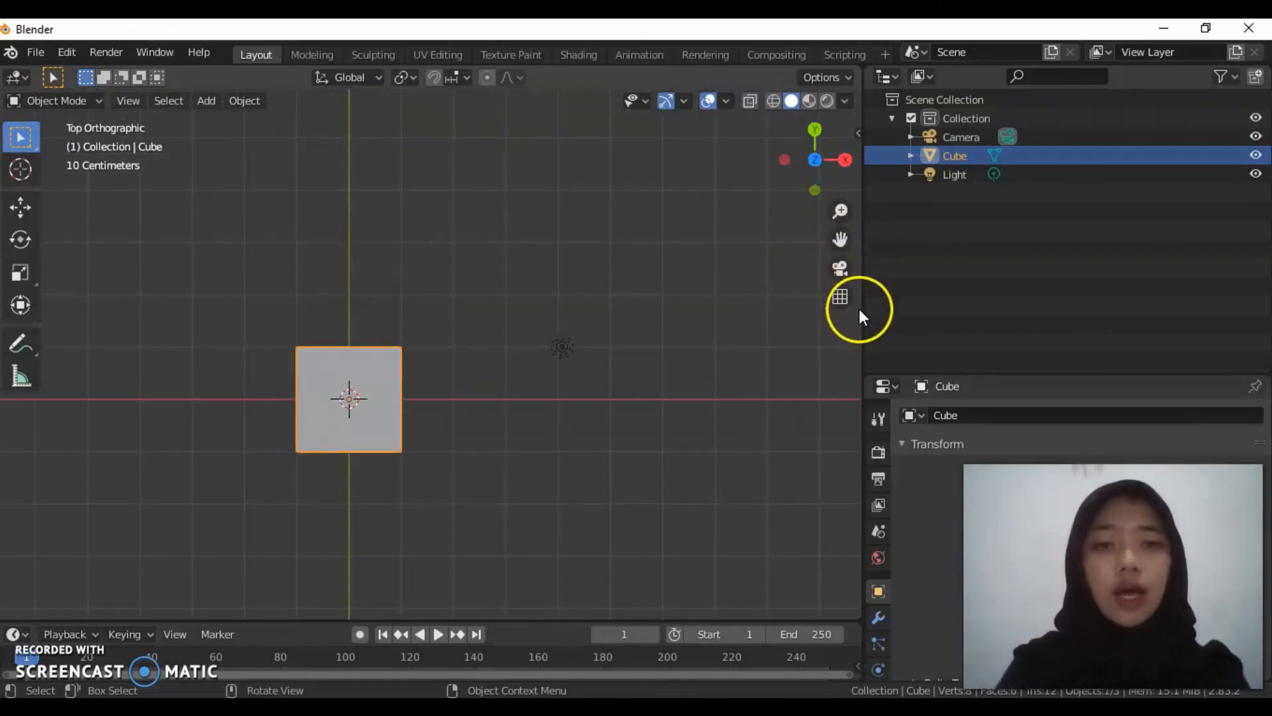
Widen the 3D viewport by narrowing the Outliner and Properties editors, leaving the cube deselected.
{"action": "left_click", "coordinate": [888, 307]}
{"action": "left_click_drag", "start_coordinate": [861, 326], "coordinate": [1001, 341]}
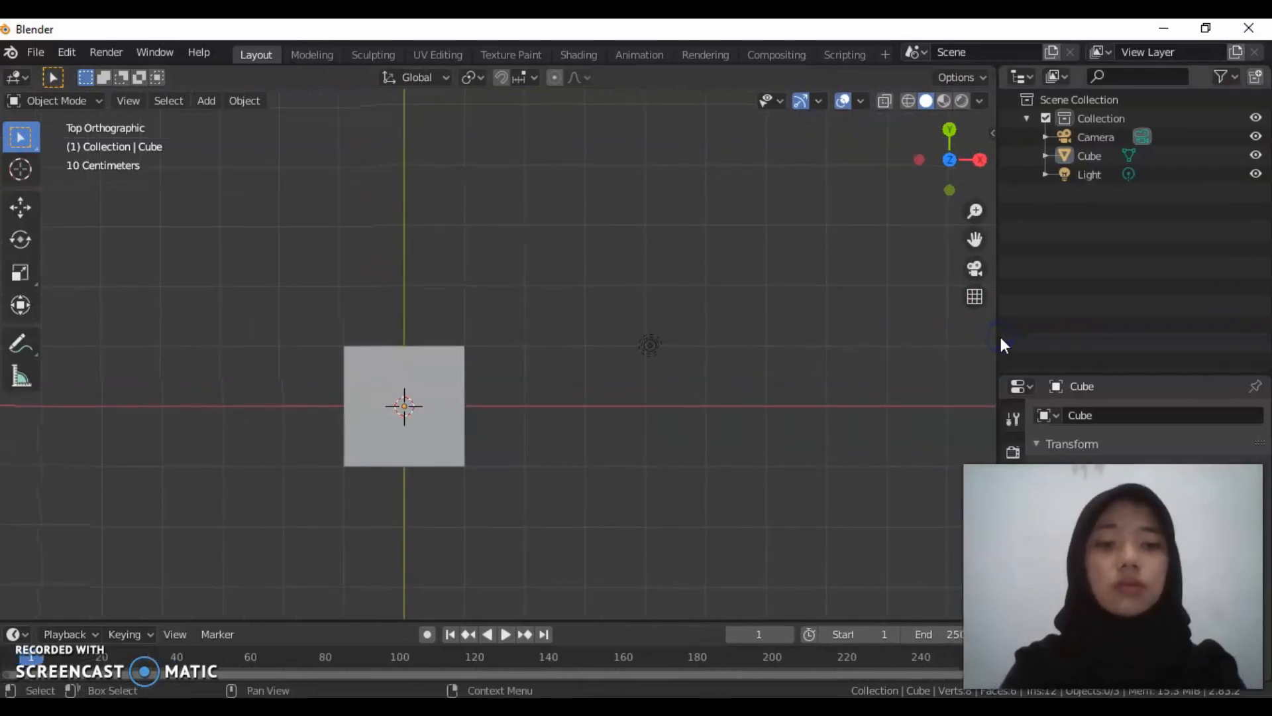
{"action": "right_click", "coordinate": [814, 364]}
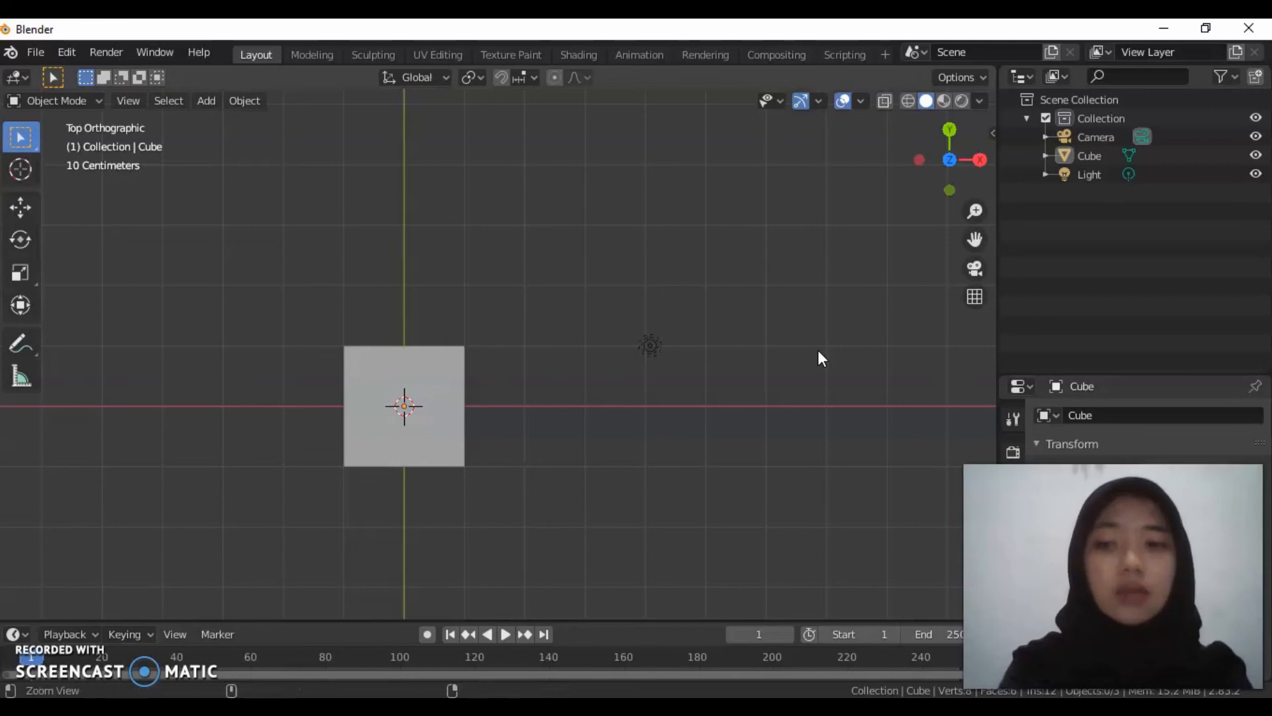
Split the 3D viewport into quad view and zoom in and out within its individual views.
{"action": "key", "text": "ctrl+alt+q"}
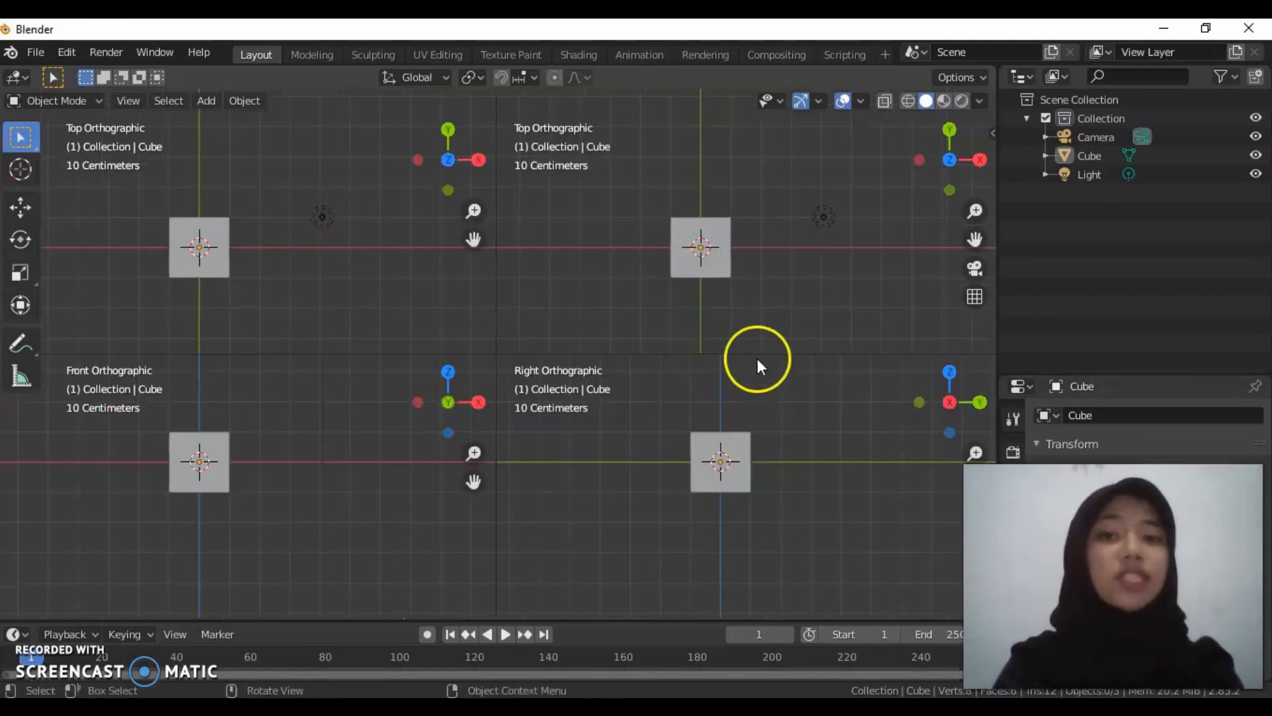
{"action": "scroll", "coordinate": [694, 440], "scroll_direction": "up", "scroll_amount": 3}
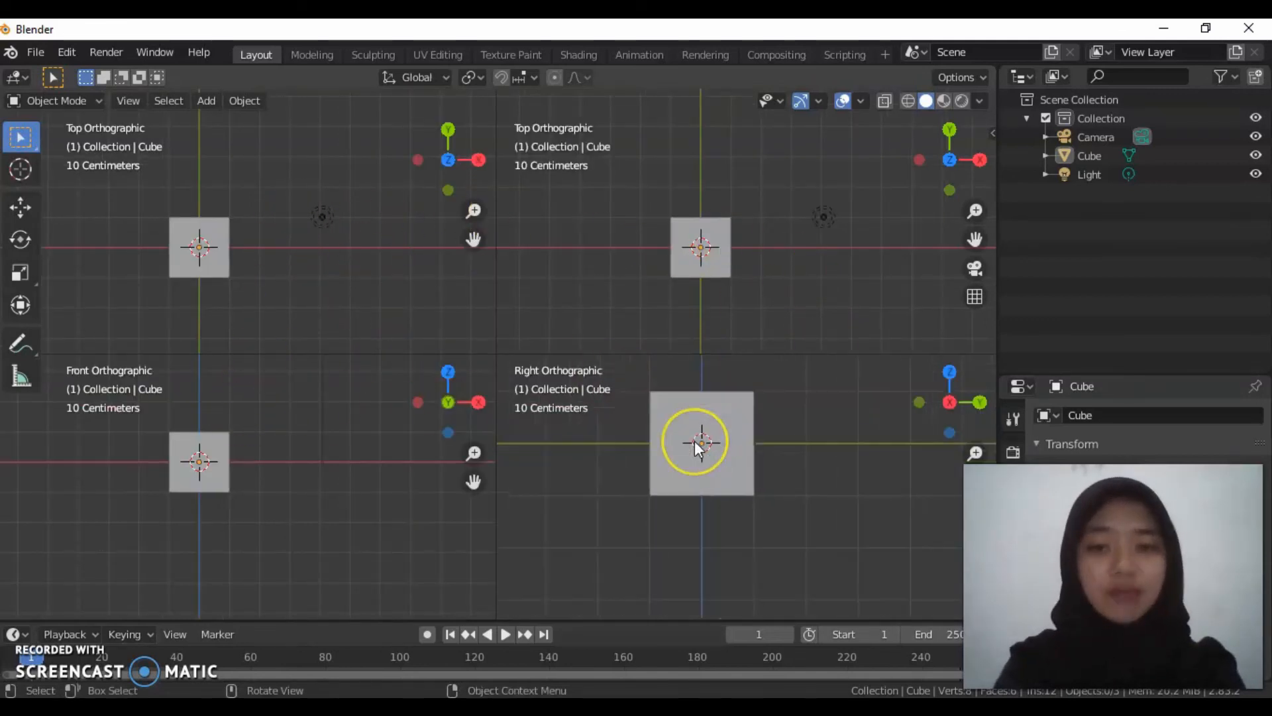
{"action": "scroll", "coordinate": [694, 440], "scroll_direction": "down", "scroll_amount": 4}
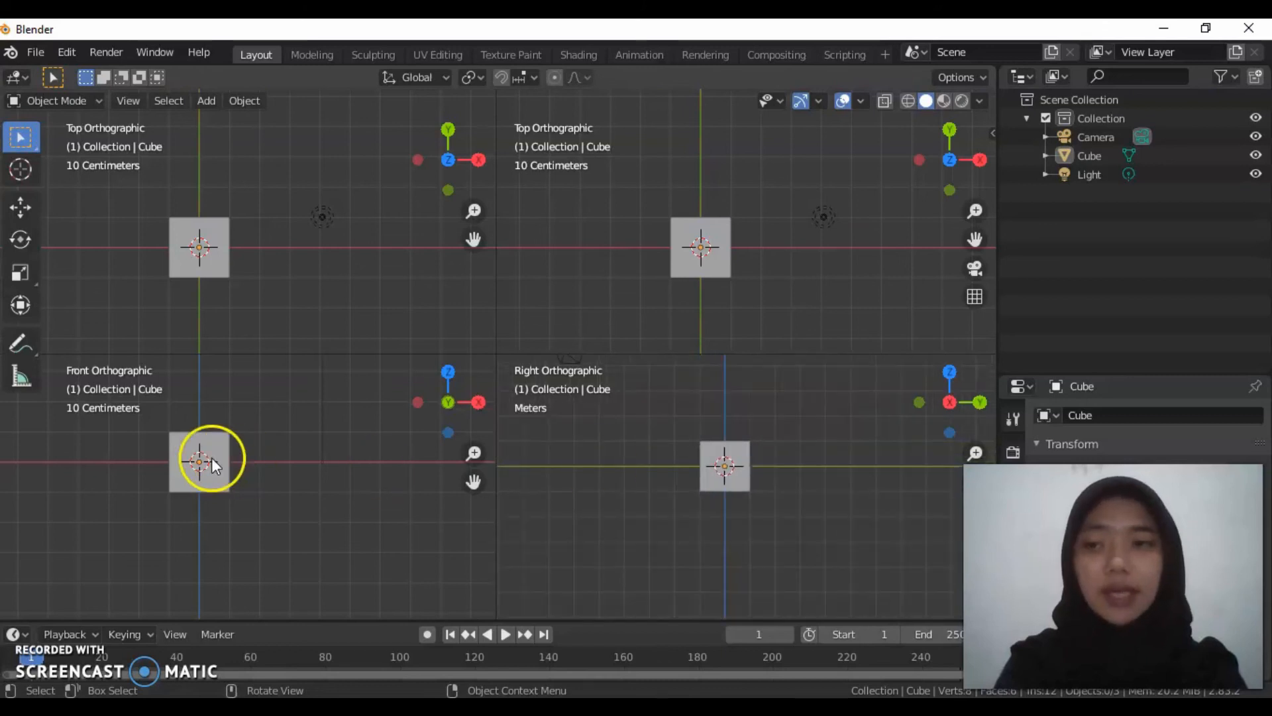
{"action": "scroll", "coordinate": [210, 457], "scroll_direction": "up", "scroll_amount": 4}
{"action": "scroll", "coordinate": [210, 456], "scroll_direction": "down", "scroll_amount": 4}
{"action": "scroll", "coordinate": [193, 253], "scroll_direction": "up", "scroll_amount": 2}
{"action": "scroll", "coordinate": [196, 250], "scroll_direction": "up", "scroll_amount": 2}
{"action": "scroll", "coordinate": [197, 249], "scroll_direction": "down", "scroll_amount": 2}
Orbit the cube in the quad layout's perspective view and return to a single viewport.
{"action": "middle_click_drag", "start_coordinate": [762, 284], "coordinate": [702, 219]}
{"action": "middle_click_drag", "start_coordinate": [778, 250], "coordinate": [702, 132]}
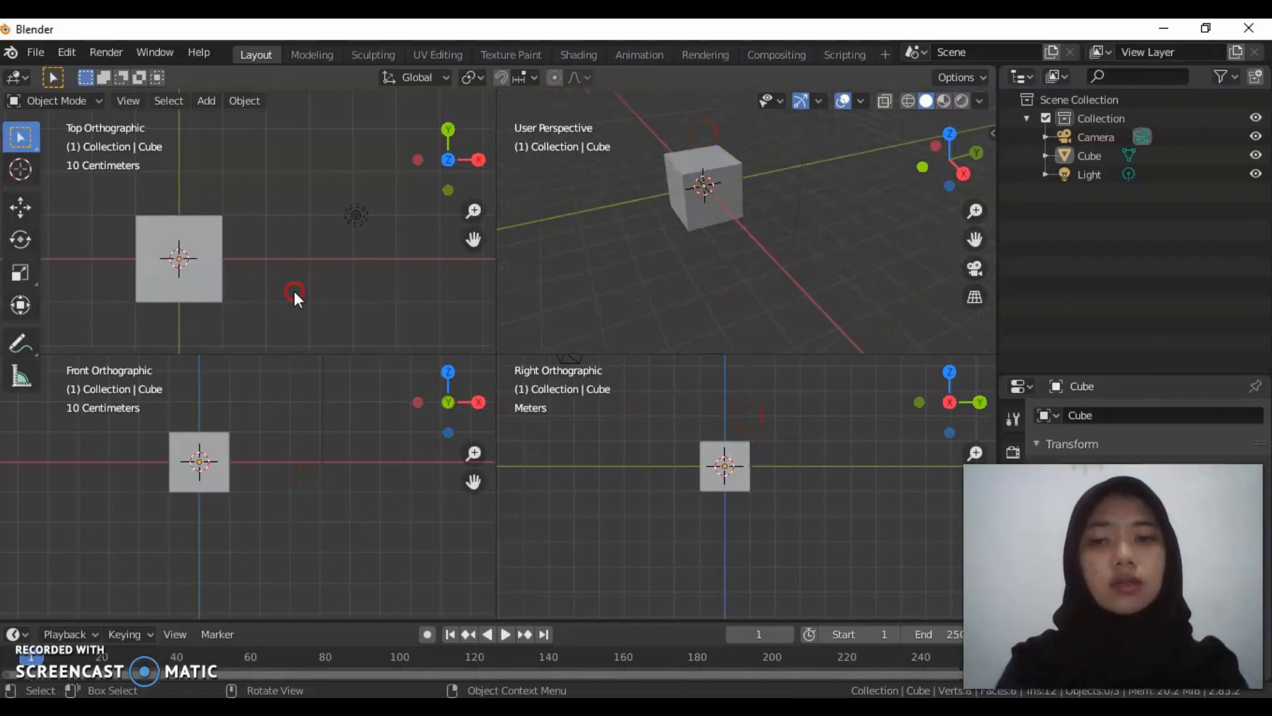
{"action": "mouse_move", "coordinate": [659, 204]}
{"action": "middle_mouse_down"}
{"action": "mouse_move", "coordinate": [774, 163]}
{"action": "mouse_move", "coordinate": [843, 300]}
{"action": "mouse_move", "coordinate": [697, 205]}
{"action": "mouse_move", "coordinate": [725, 184]}
{"action": "middle_mouse_up"}
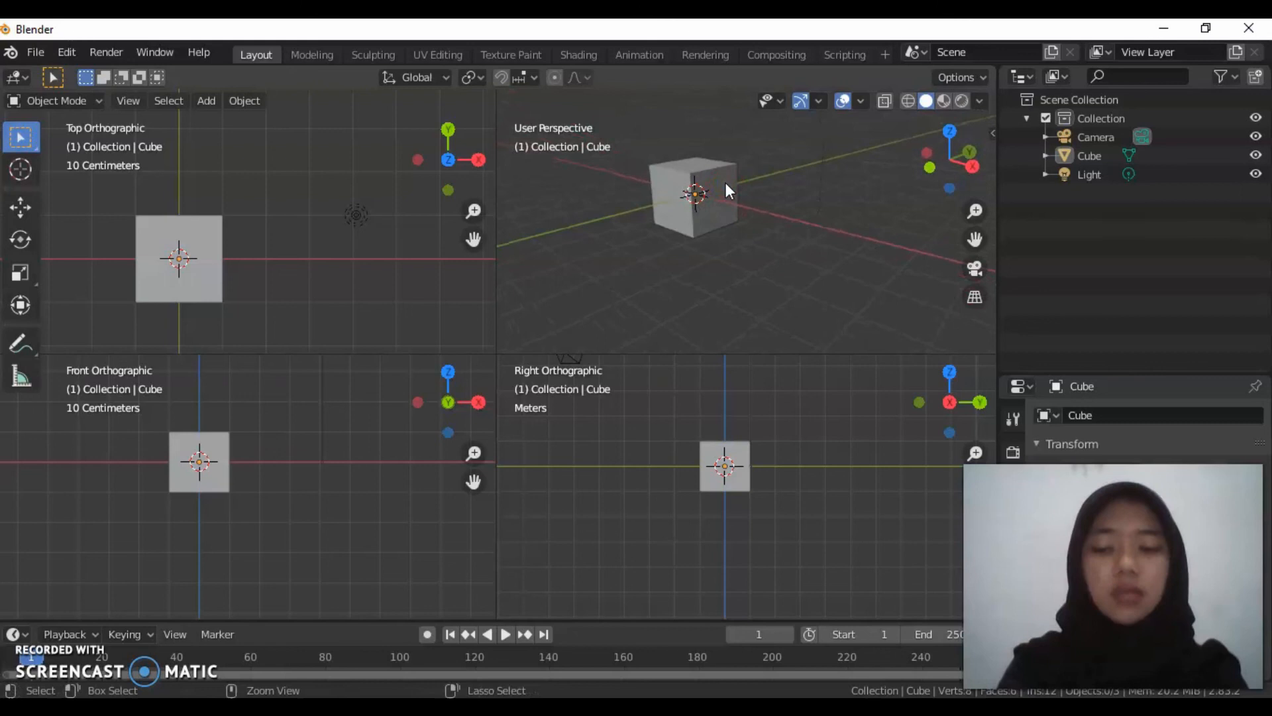
{"action": "key", "text": "ctrl+alt+q"}
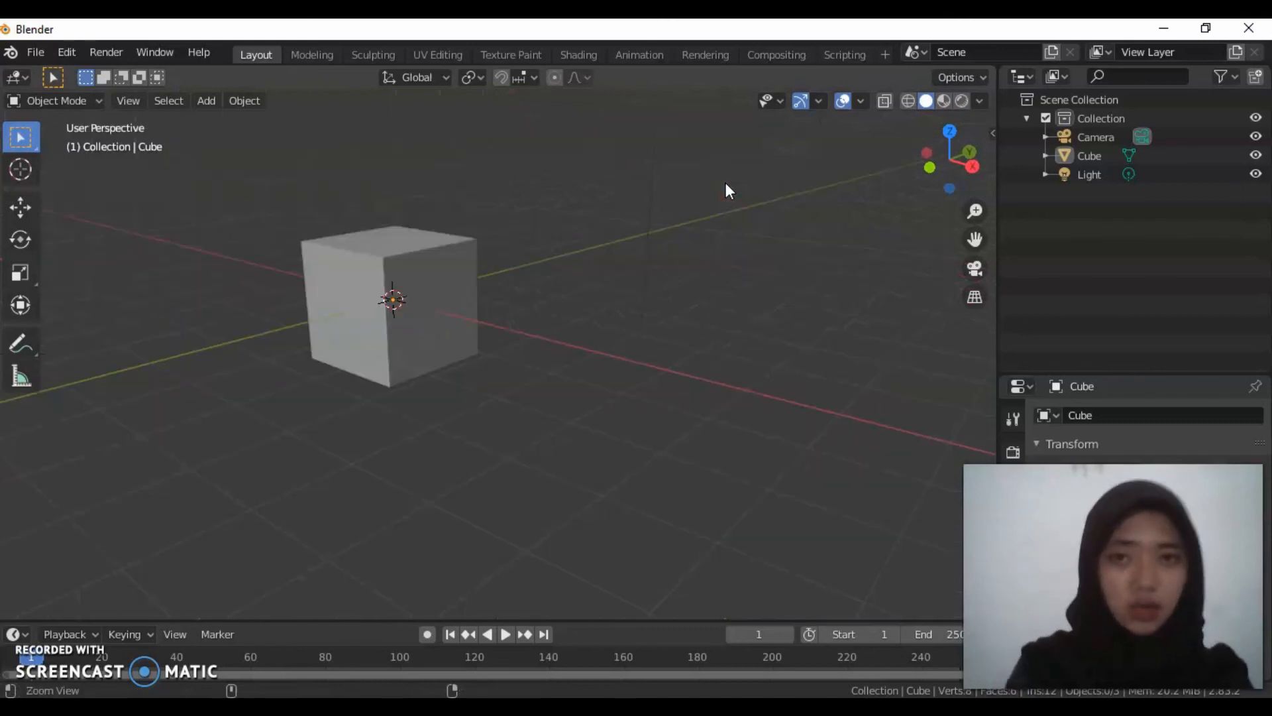
Orbit the single perspective viewport to view the cube from below.
{"action": "left_click", "coordinate": [728, 216]}
{"action": "middle_click_drag", "start_coordinate": [519, 314], "coordinate": [531, 171]}
{"action": "mouse_move", "coordinate": [534, 275]}
{"action": "middle_mouse_down"}
{"action": "mouse_move", "coordinate": [437, 448]}
{"action": "mouse_move", "coordinate": [314, 282]}
{"action": "mouse_move", "coordinate": [446, 232]}
{"action": "mouse_move", "coordinate": [516, 257]}
{"action": "middle_mouse_up"}
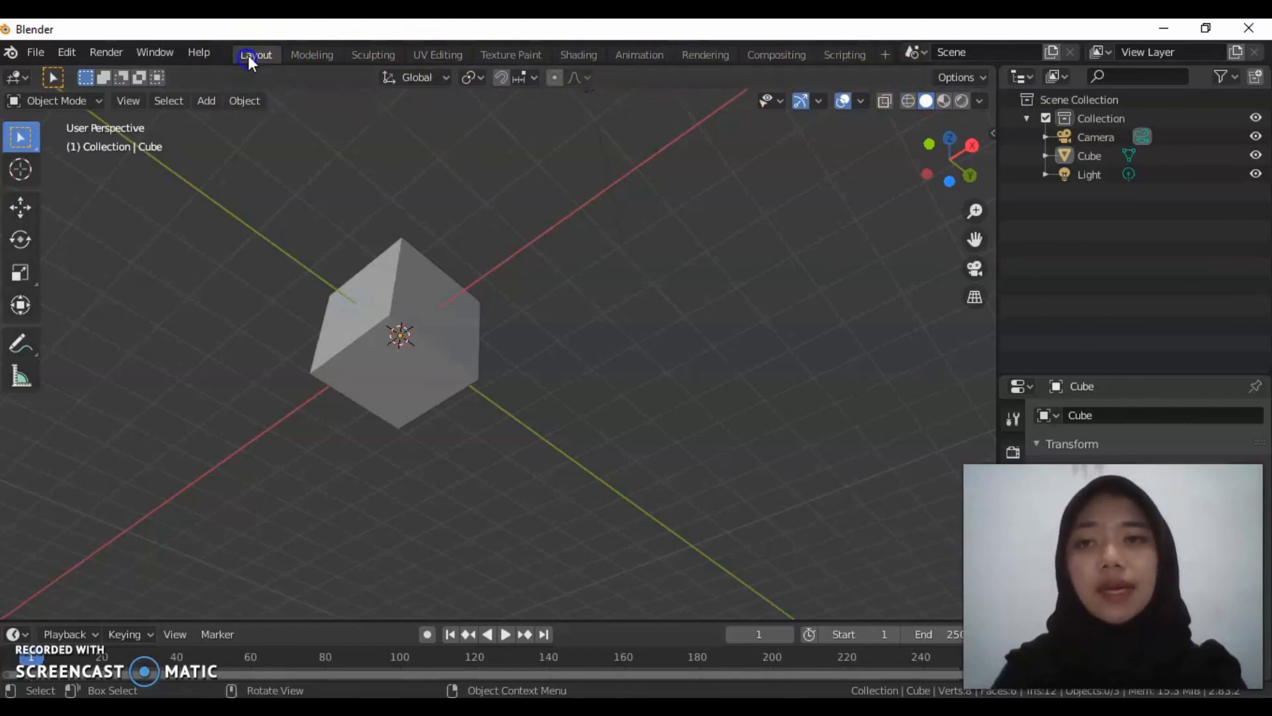
Switch to the Modeling workspace, orbit around the cube, and open the Sculpting workspace.
{"action": "left_click", "coordinate": [316, 53]}
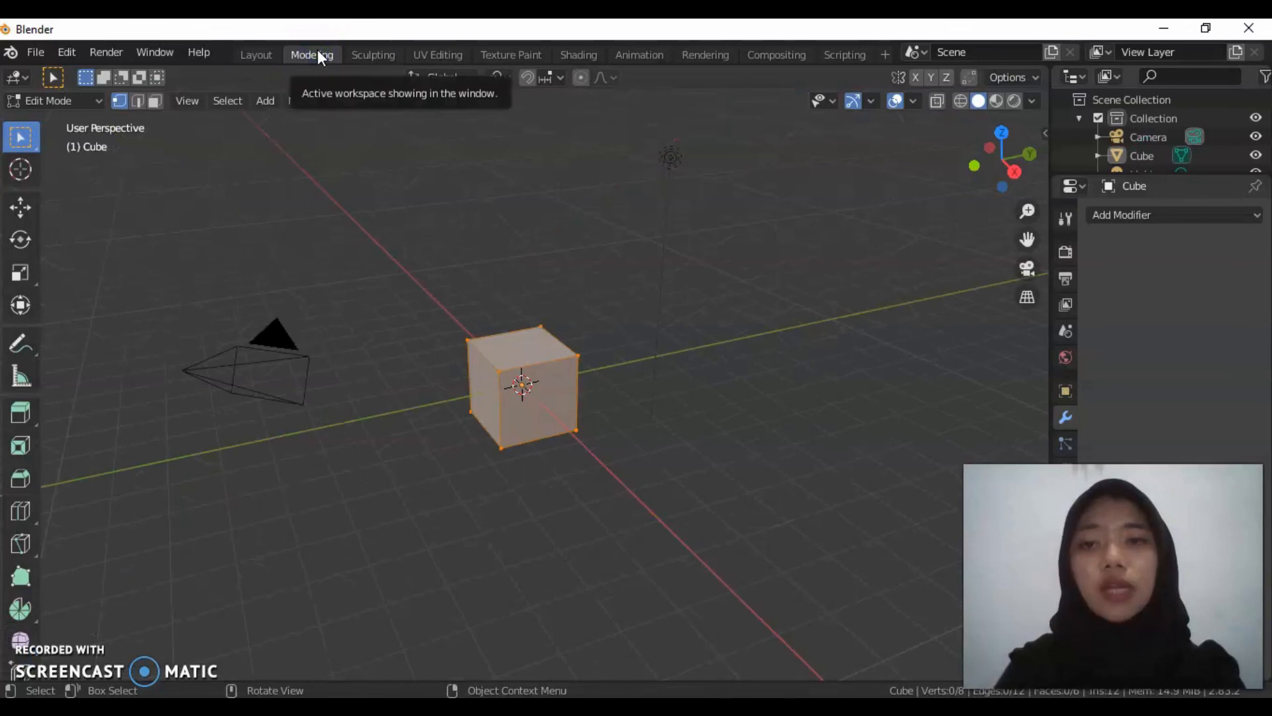
{"action": "middle_click_drag", "start_coordinate": [614, 379], "coordinate": [516, 292]}
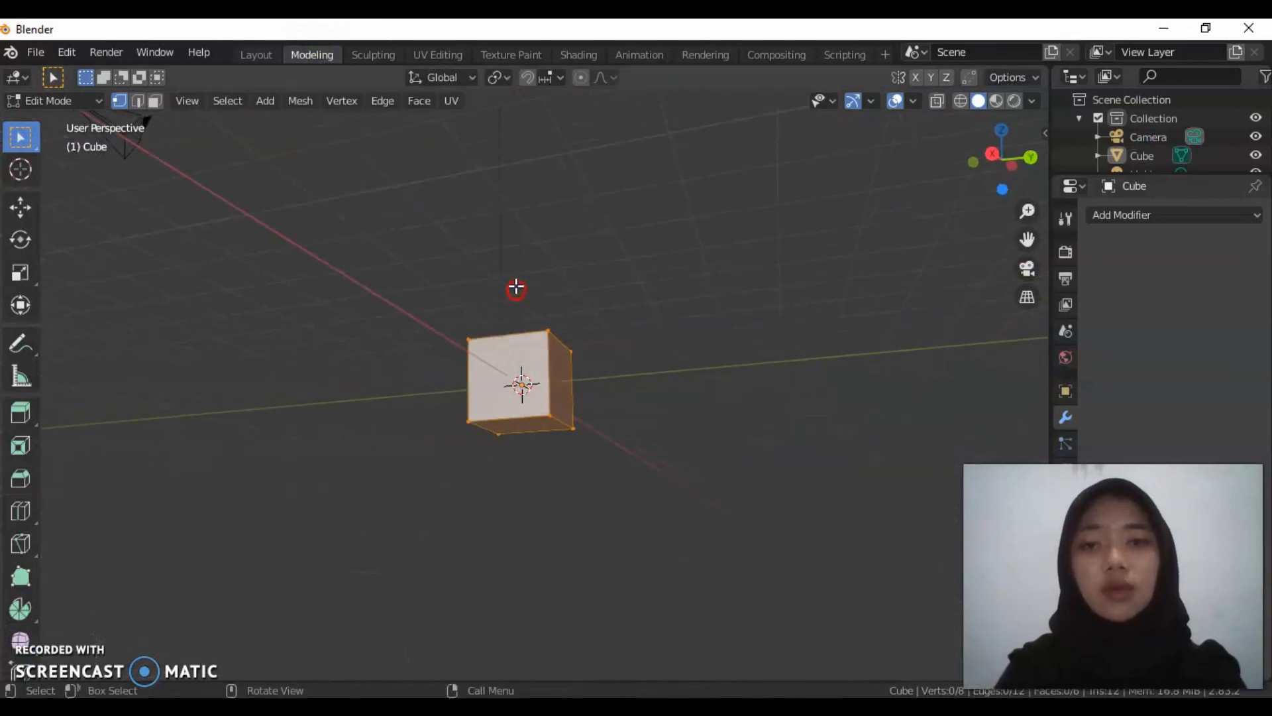
{"action": "left_click", "coordinate": [380, 56]}
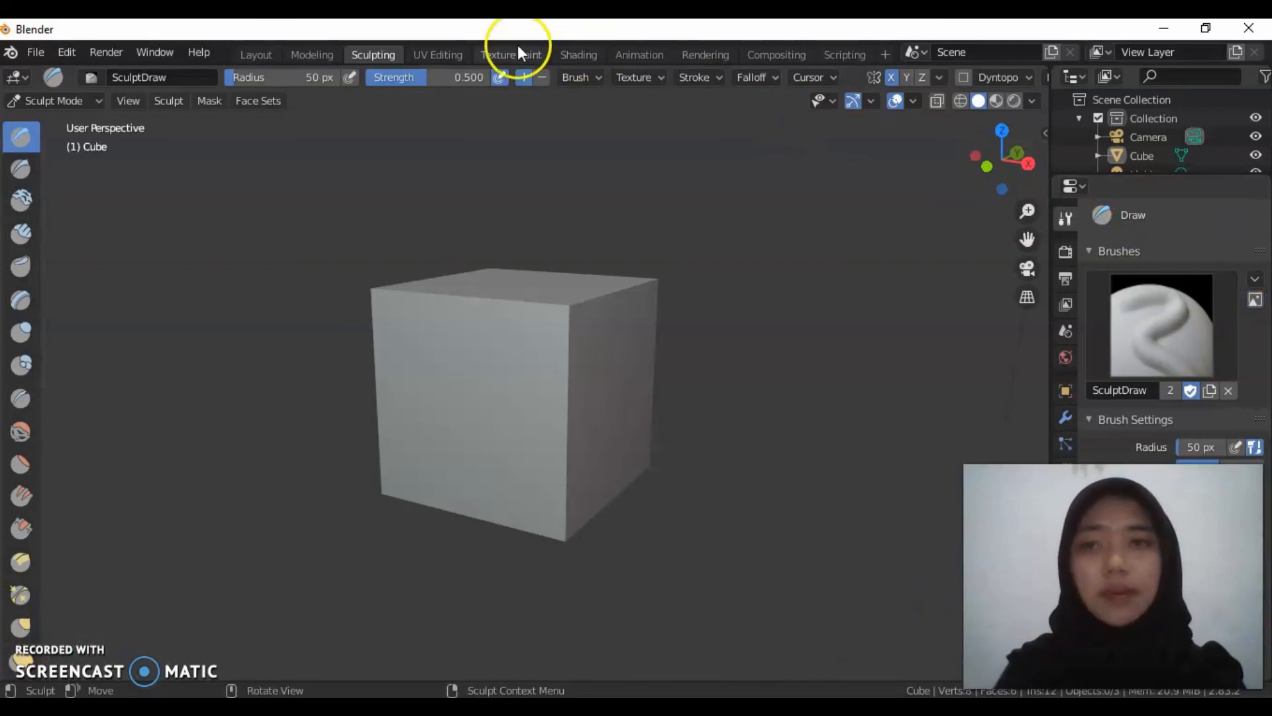
Open the UV Editing workspace, pan the cube's UV layout, and select a single vertex on the cube.
{"action": "left_click", "coordinate": [446, 52]}
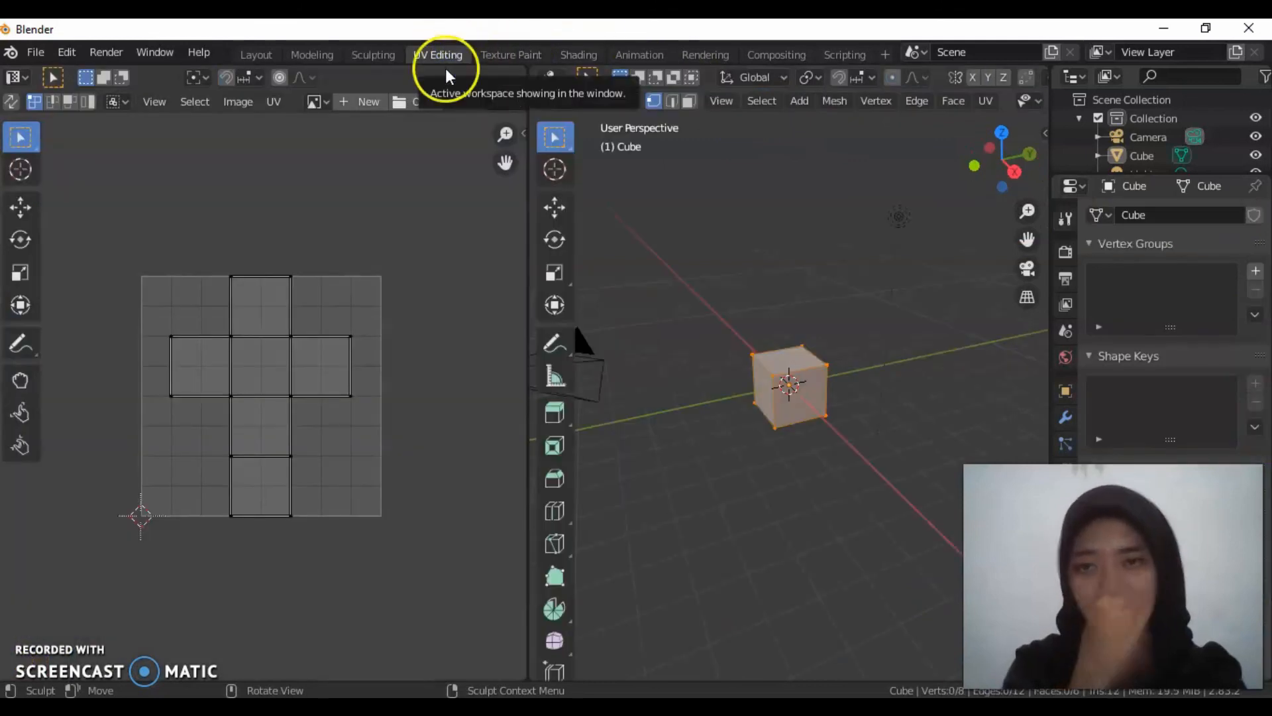
{"action": "middle_click_drag", "start_coordinate": [271, 372], "coordinate": [276, 315]}
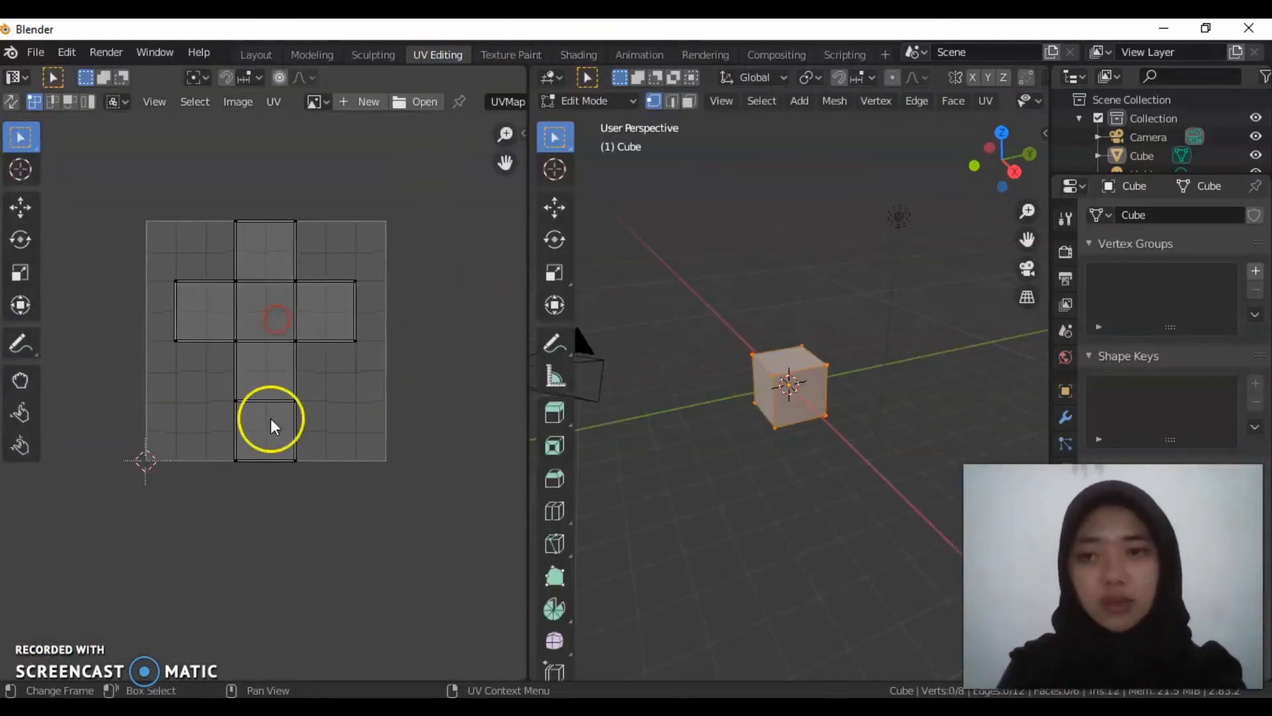
{"action": "middle_click_drag", "start_coordinate": [286, 372], "coordinate": [267, 454]}
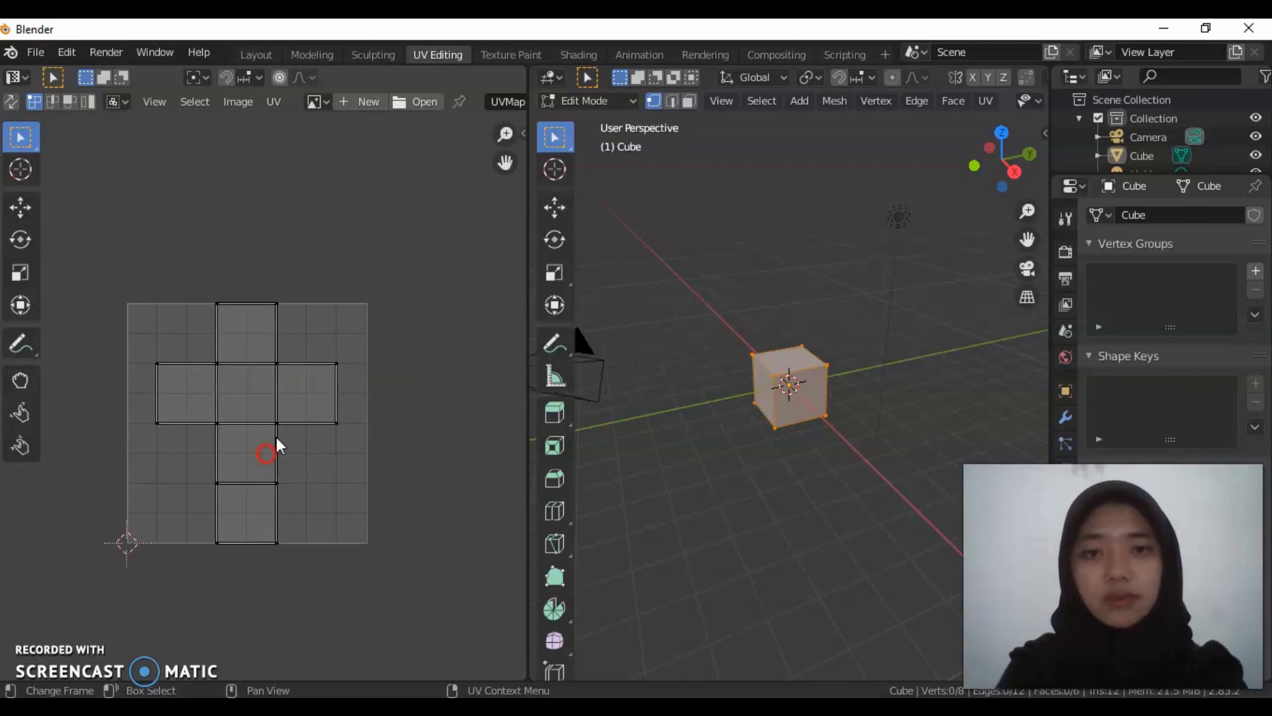
{"action": "left_click", "coordinate": [805, 404]}
{"action": "left_click", "coordinate": [795, 404]}
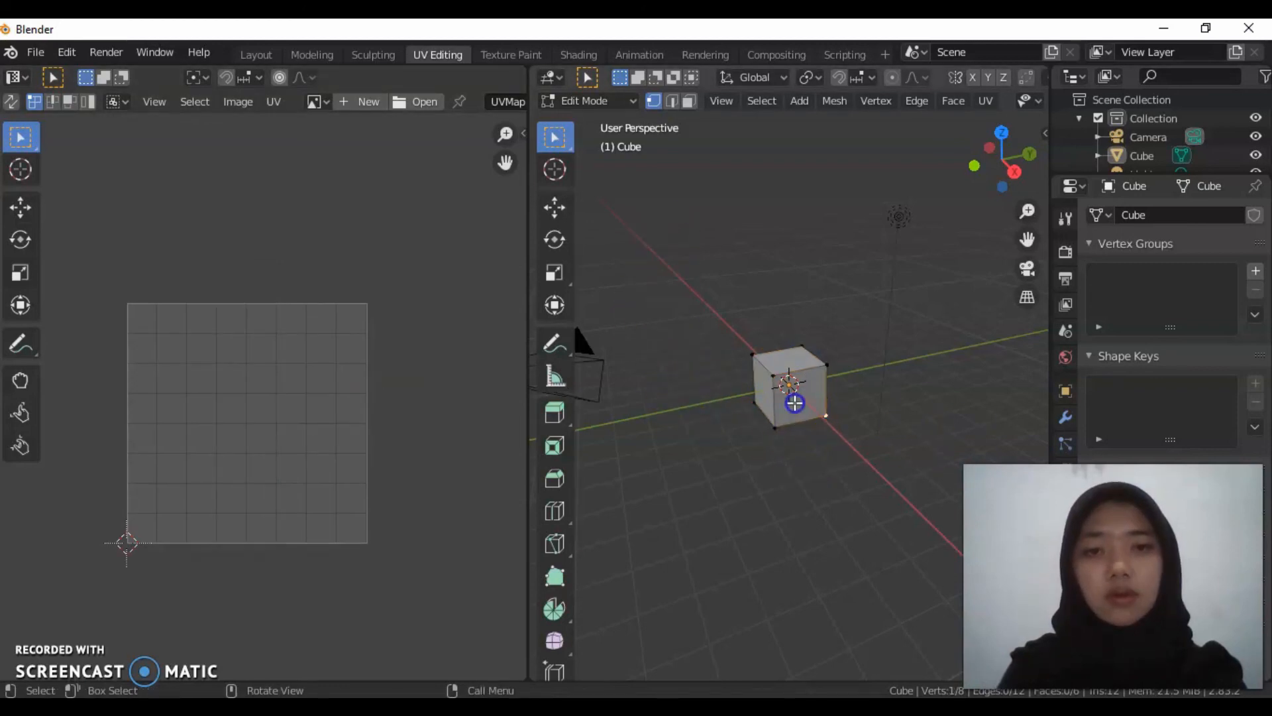
Open the Texture Paint workspace and switch from it to the Shading workspace.
{"action": "left_click", "coordinate": [509, 56]}
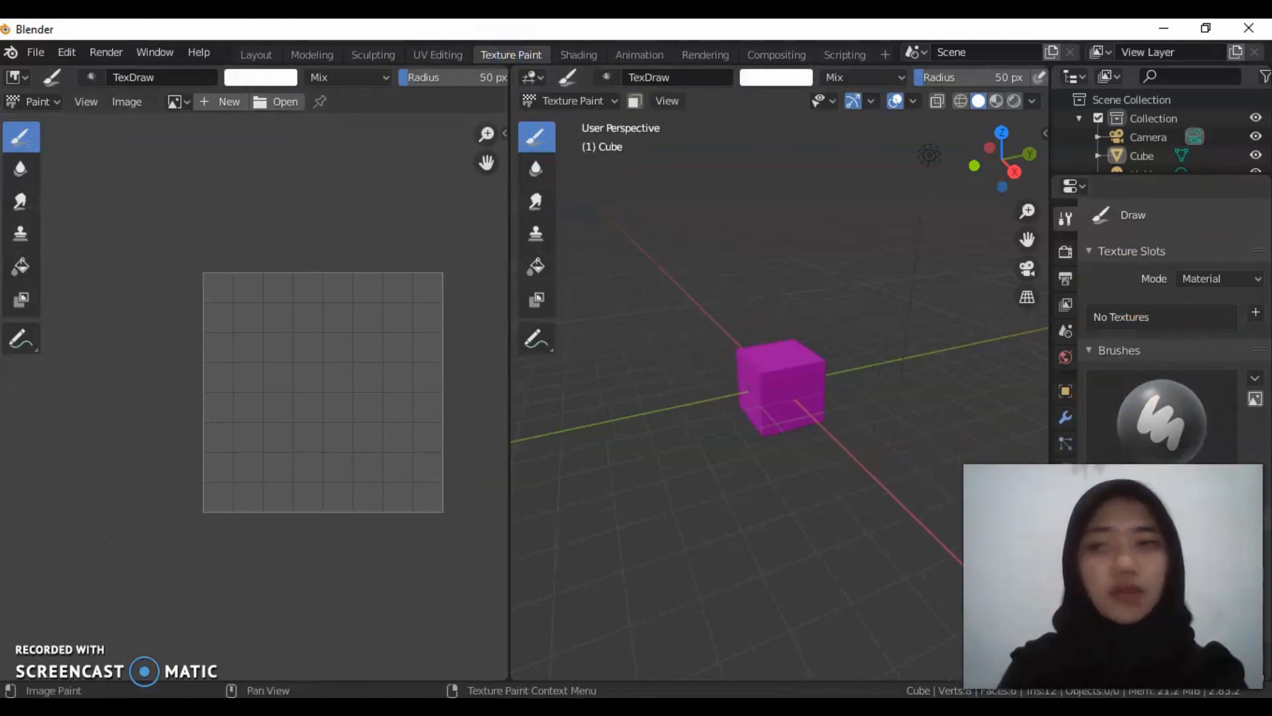
{"action": "left_click", "coordinate": [592, 55]}
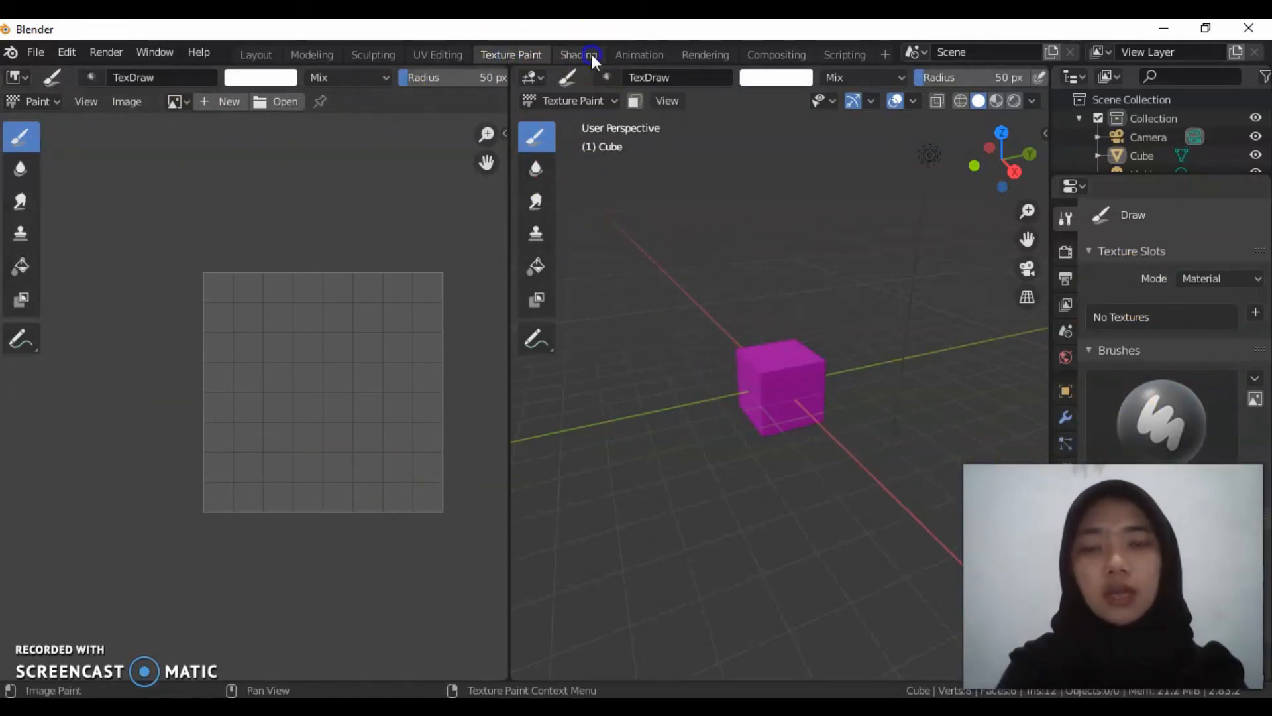
{"action": "left_click", "coordinate": [579, 130]}
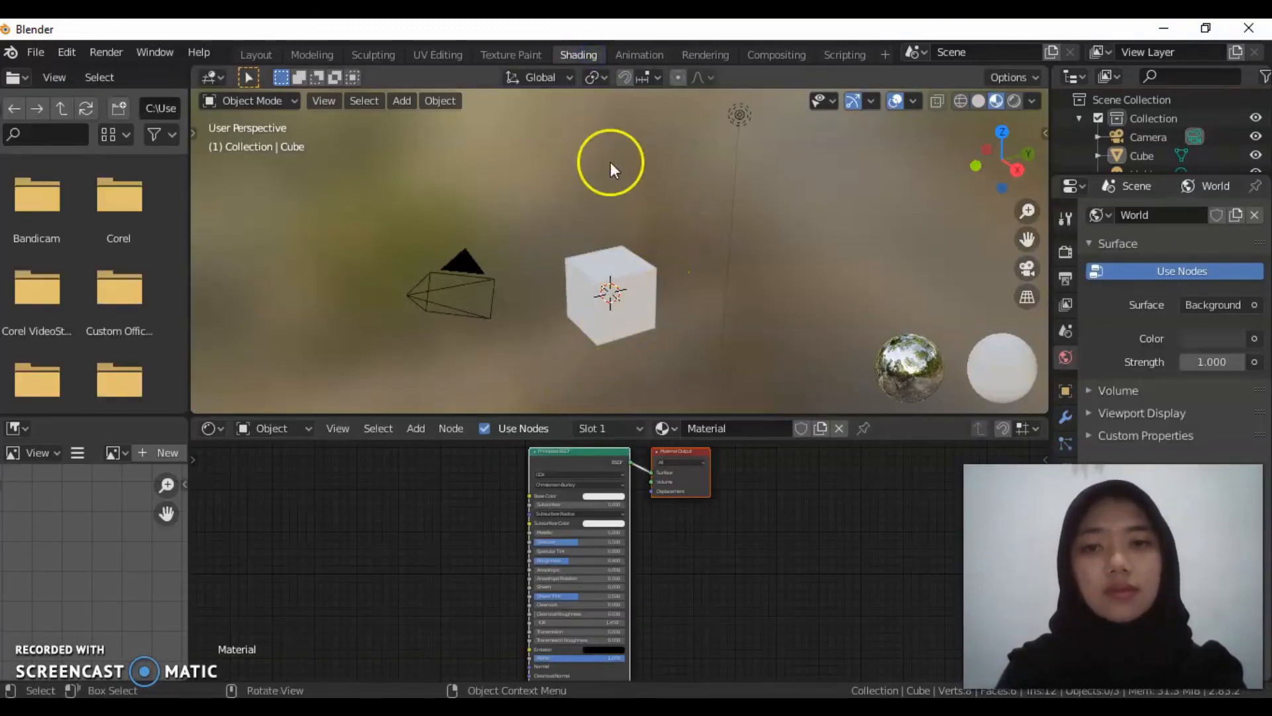
Open the Animation workspace and move on to the Rendering workspace.
{"action": "left_click", "coordinate": [628, 54]}
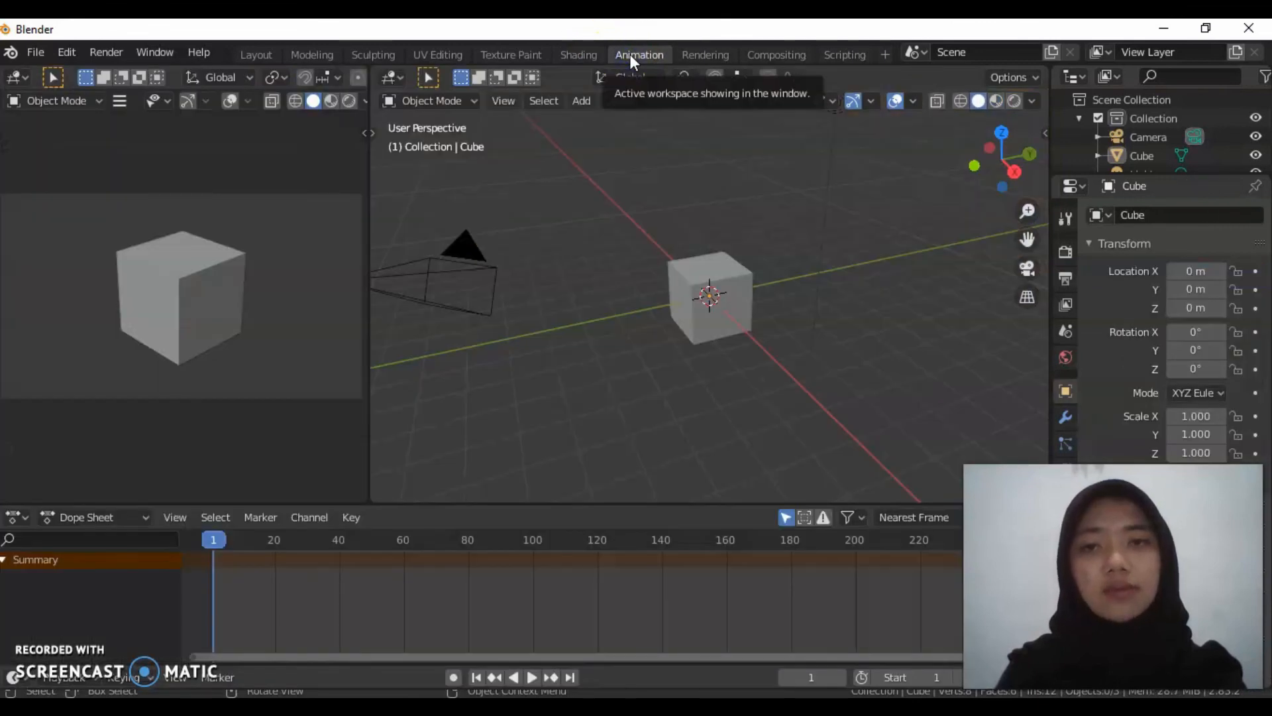
{"action": "left_click", "coordinate": [717, 56]}
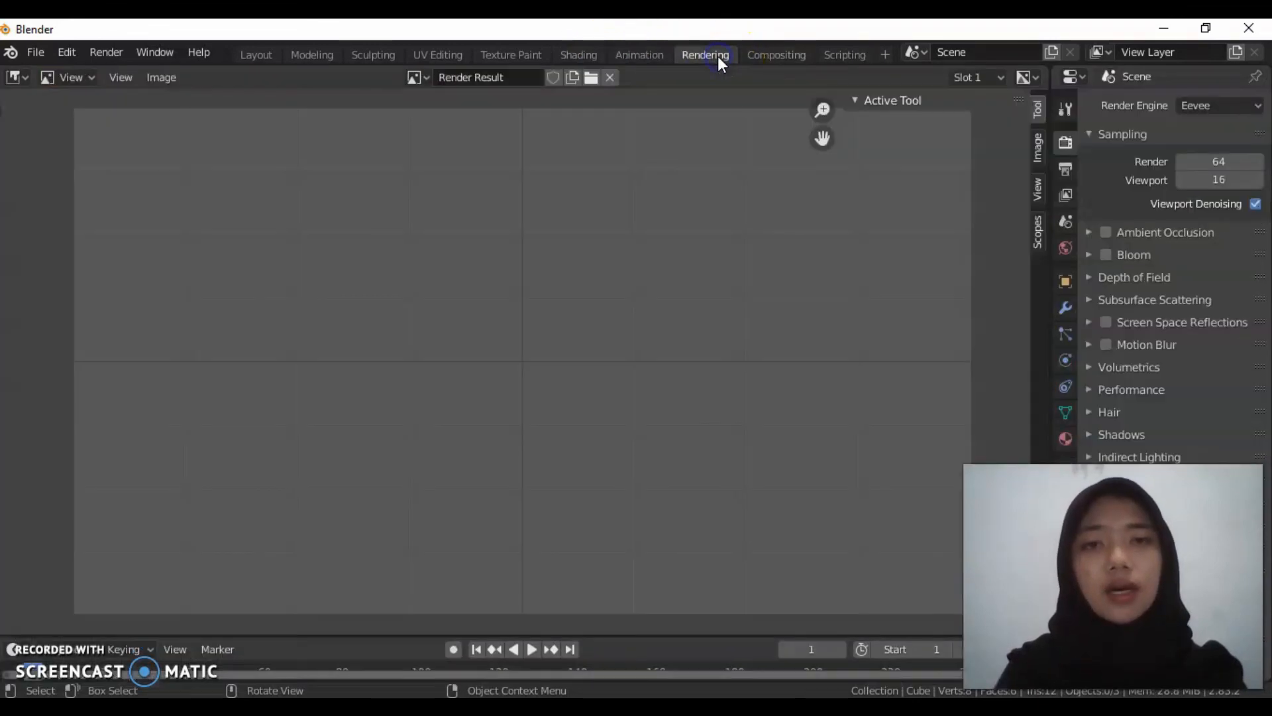
{"action": "left_click_drag", "start_coordinate": [821, 138], "coordinate": [932, 97]}
Look over the Compositing workspace's empty node editor and switch to the Scripting workspace.
{"action": "left_click", "coordinate": [777, 56]}
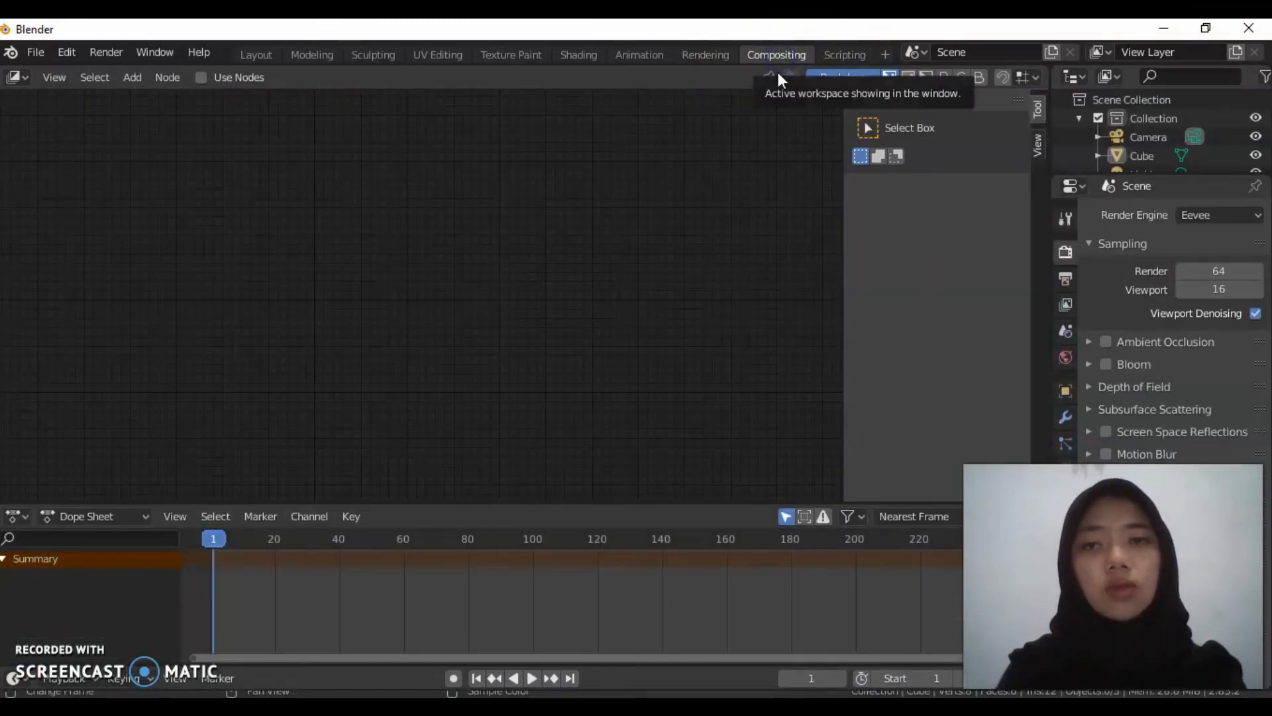
{"action": "middle_click_drag", "start_coordinate": [726, 429], "coordinate": [696, 332]}
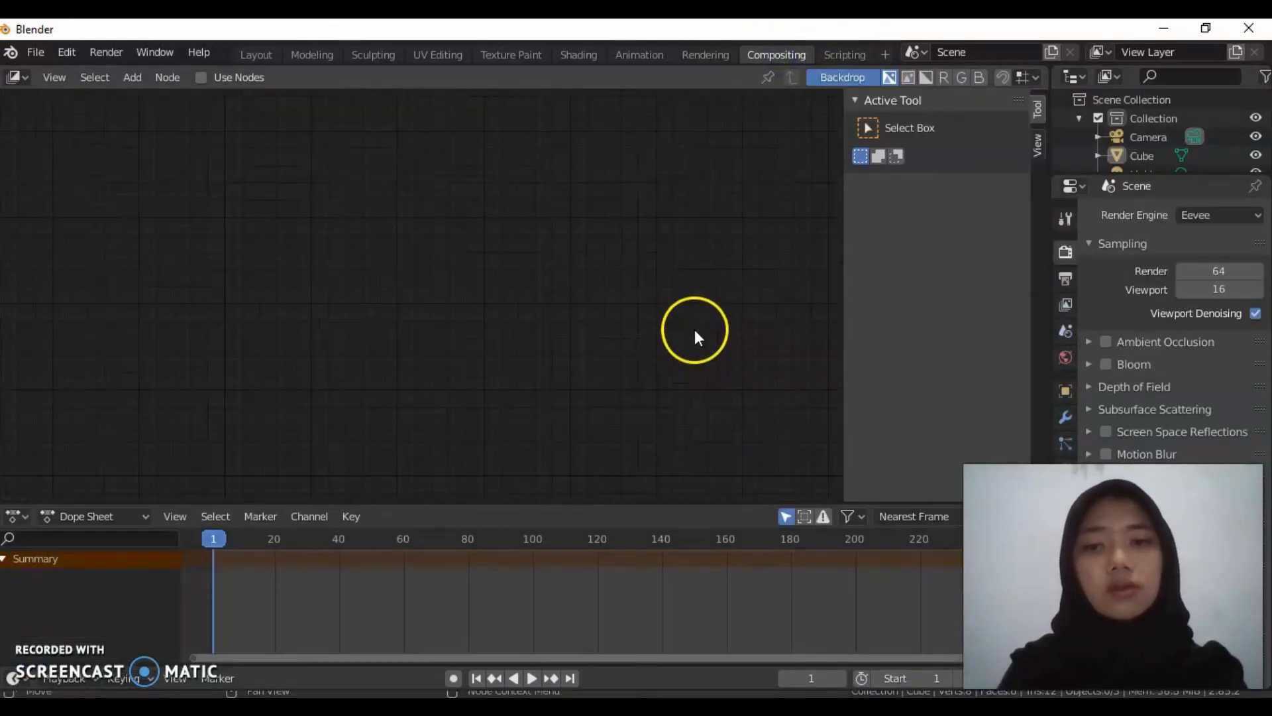
{"action": "left_click", "coordinate": [856, 55]}
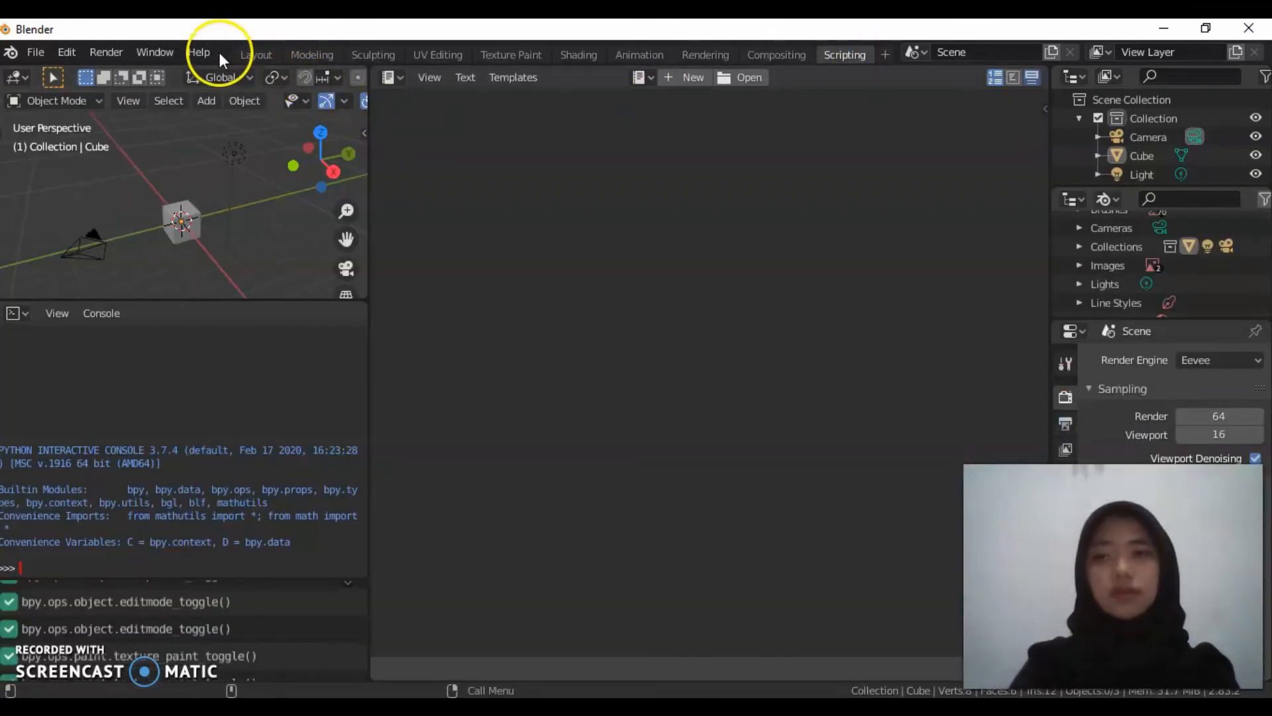
Return to the Layout workspace and select the cube in an above-ground perspective view.
{"action": "left_click", "coordinate": [242, 52]}
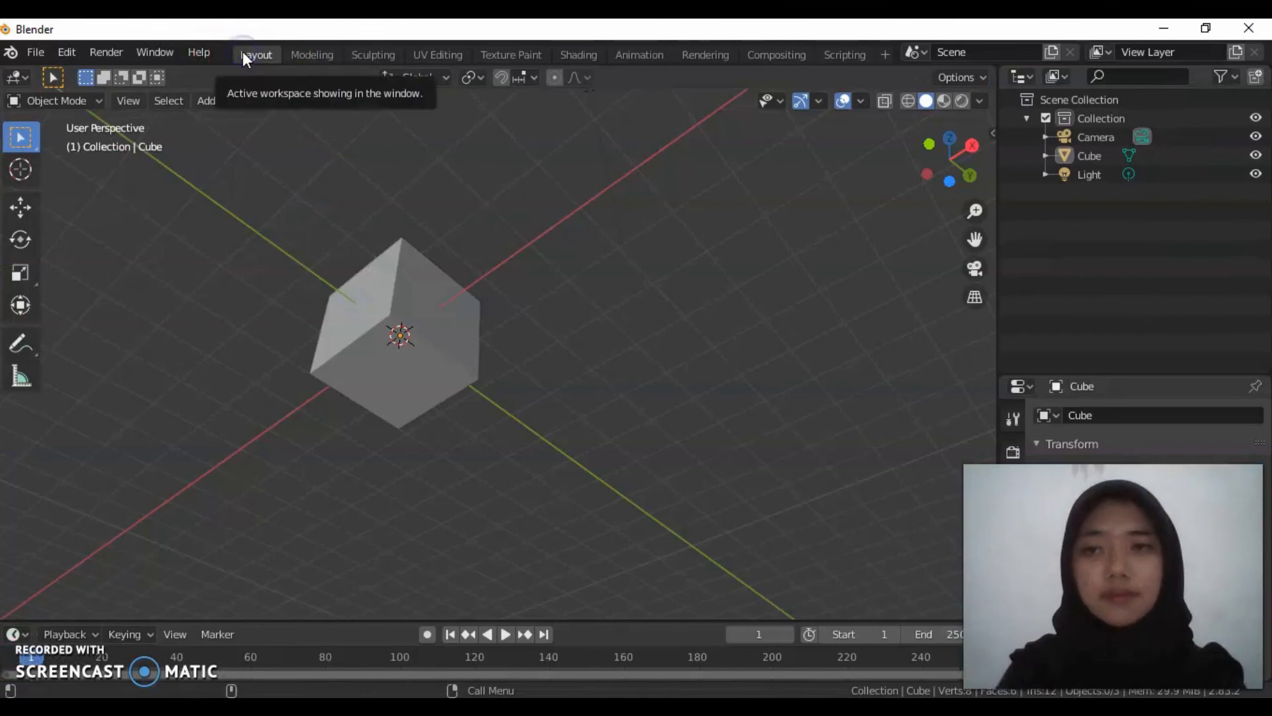
{"action": "left_click", "coordinate": [693, 422]}
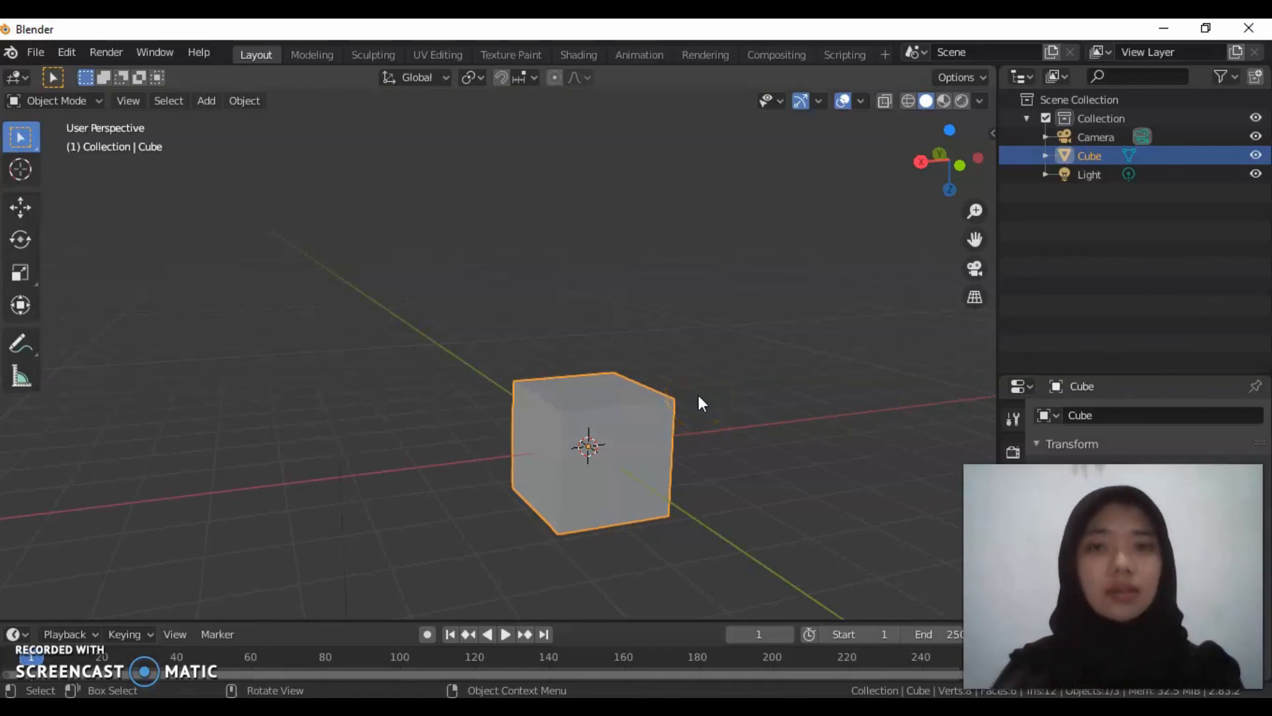
Render the scene as a still image and close the render window after examining the whole cube.
{"action": "left_click", "coordinate": [107, 52]}
{"action": "left_click", "coordinate": [126, 76]}
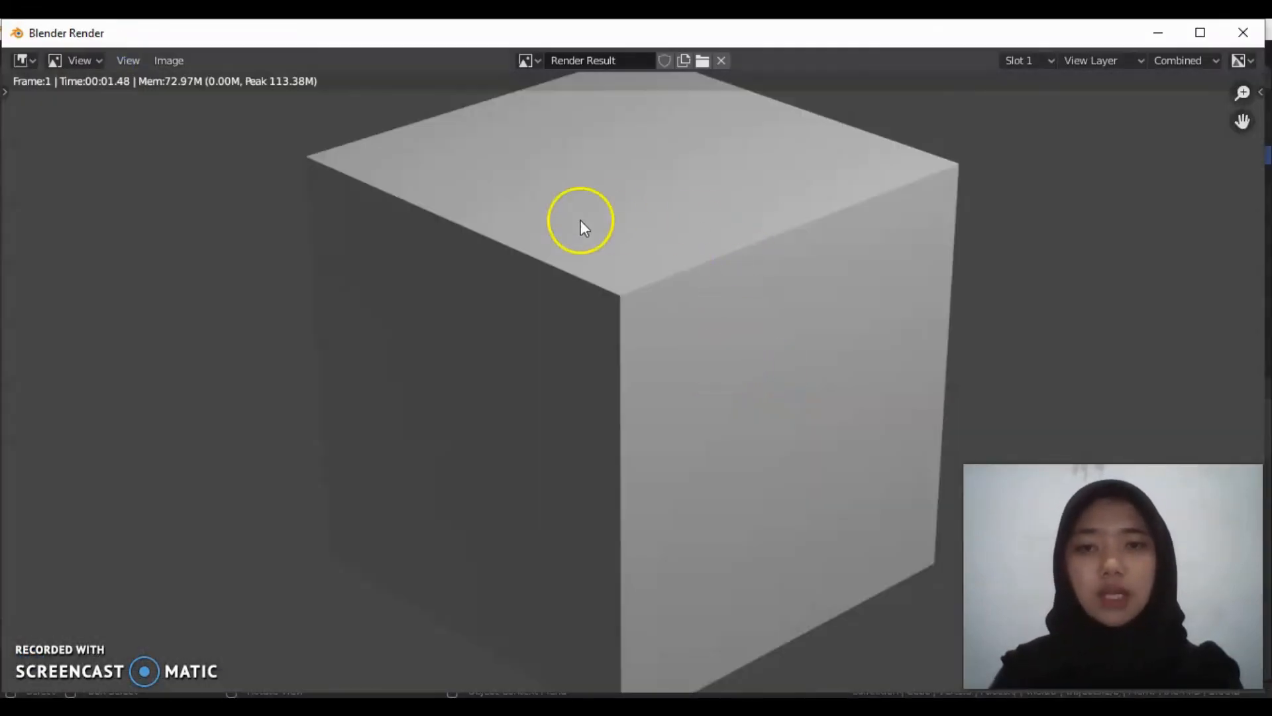
{"action": "scroll", "coordinate": [641, 367], "scroll_direction": "down", "scroll_amount": 2}
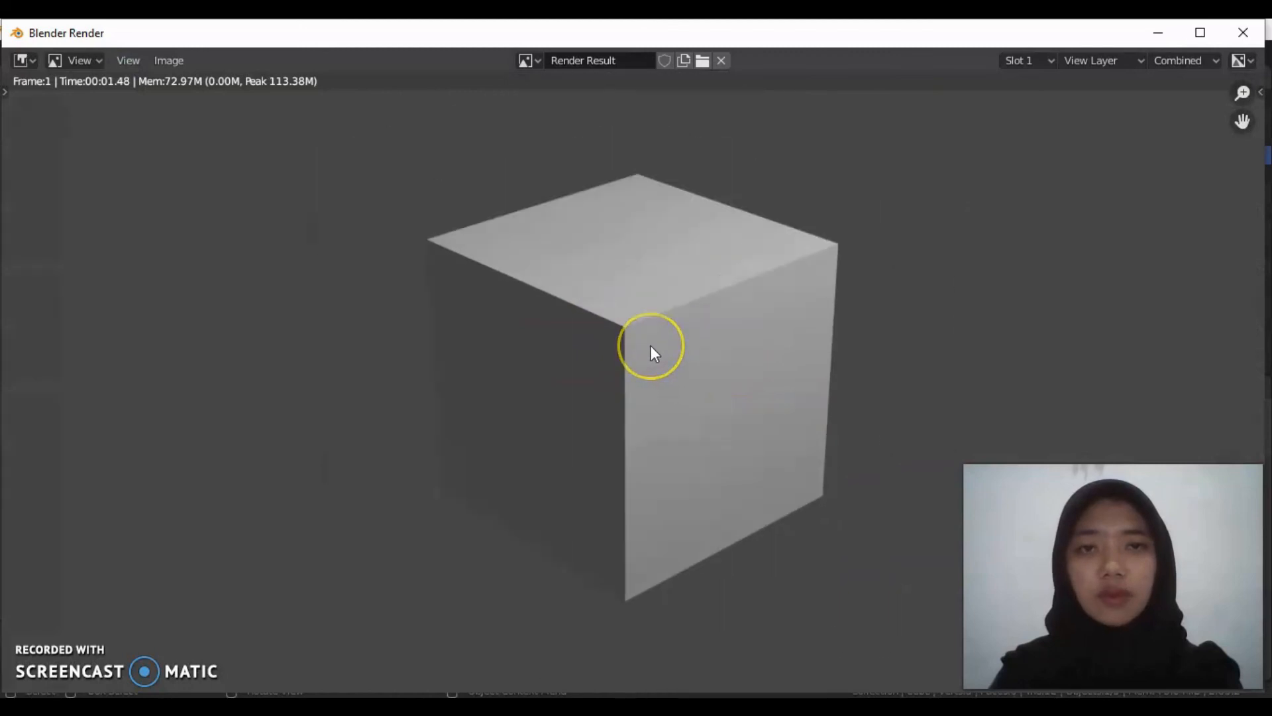
{"action": "scroll", "coordinate": [651, 345], "scroll_direction": "up", "scroll_amount": 1}
{"action": "scroll", "coordinate": [651, 343], "scroll_direction": "down", "scroll_amount": 2}
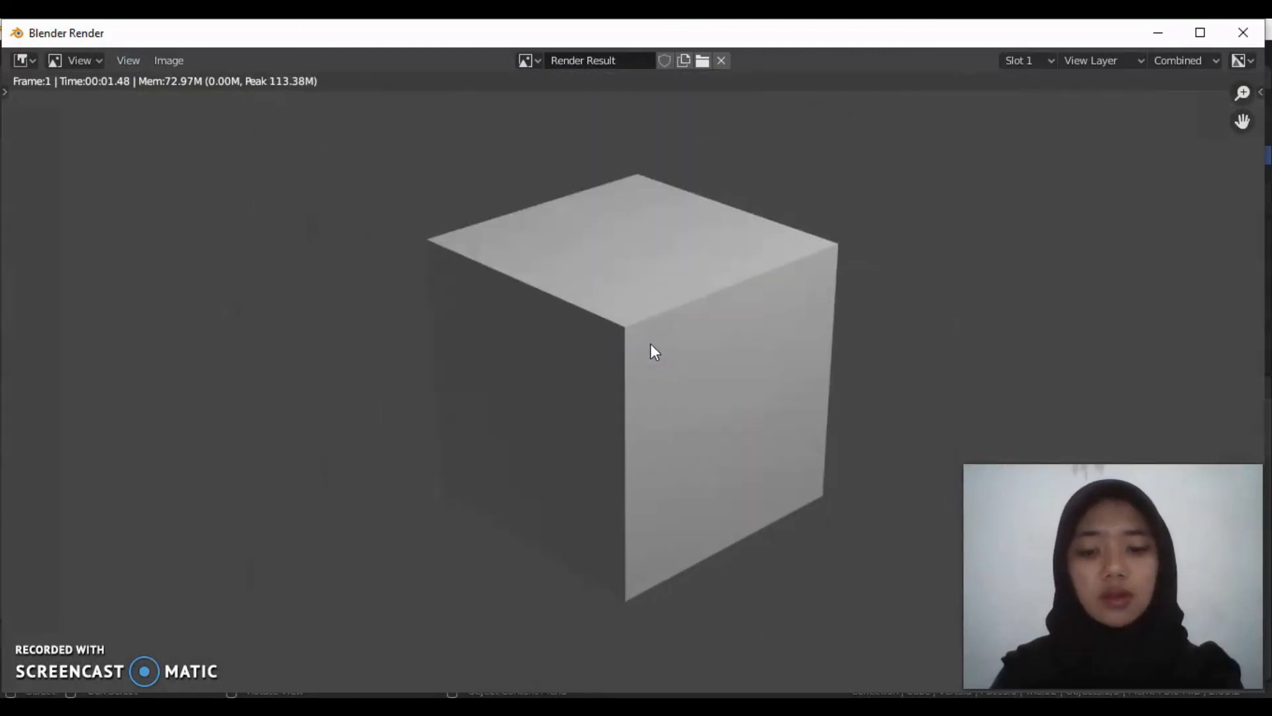
{"action": "scroll", "coordinate": [651, 343], "scroll_direction": "up", "scroll_amount": 1}
{"action": "left_click", "coordinate": [690, 288]}
{"action": "left_click", "coordinate": [1243, 33]}
Render the still image a second time, view the rendered cube, and return to the Layout viewport.
{"action": "left_click", "coordinate": [606, 372]}
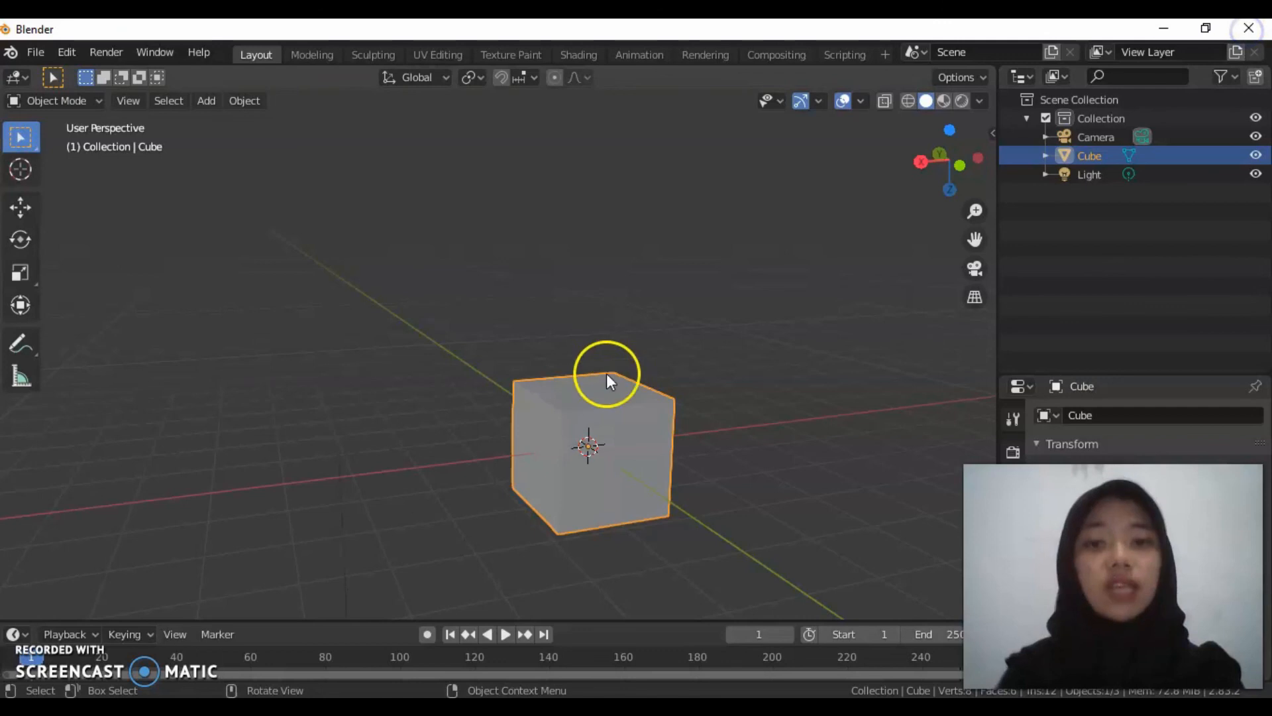
{"action": "key", "text": "F12"}
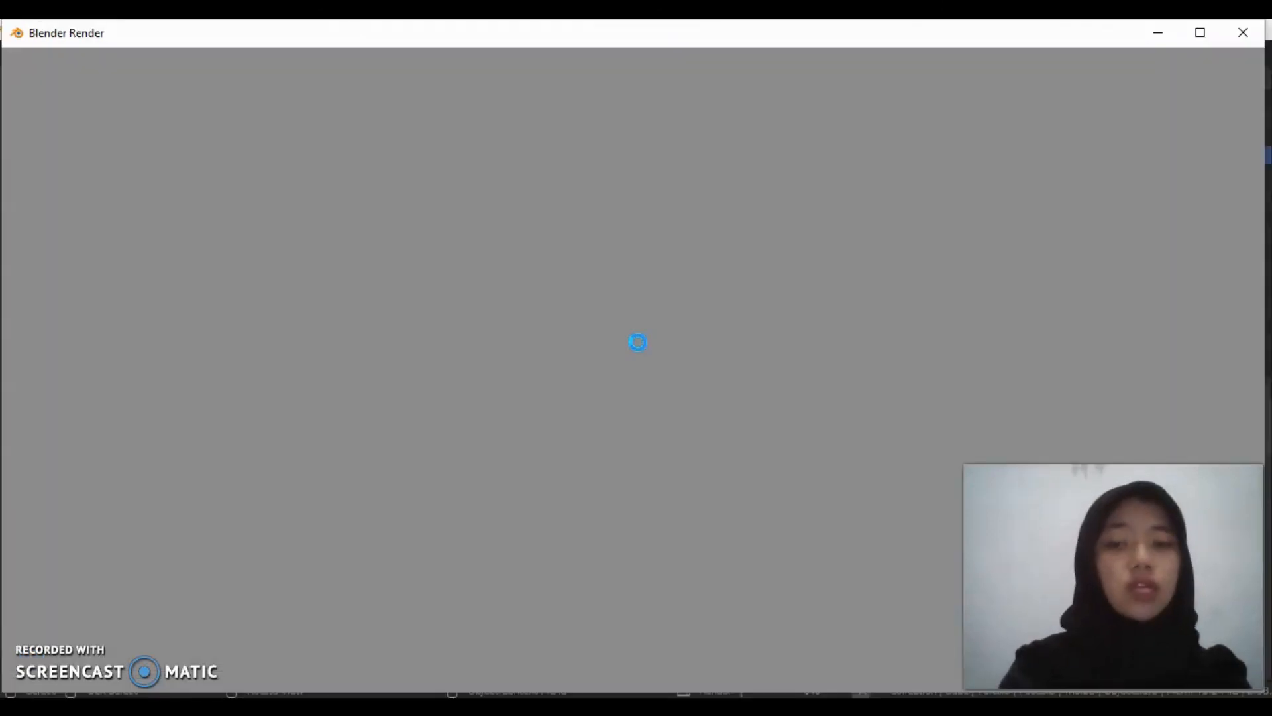
{"action": "scroll", "coordinate": [638, 343], "scroll_direction": "down", "scroll_amount": 1}
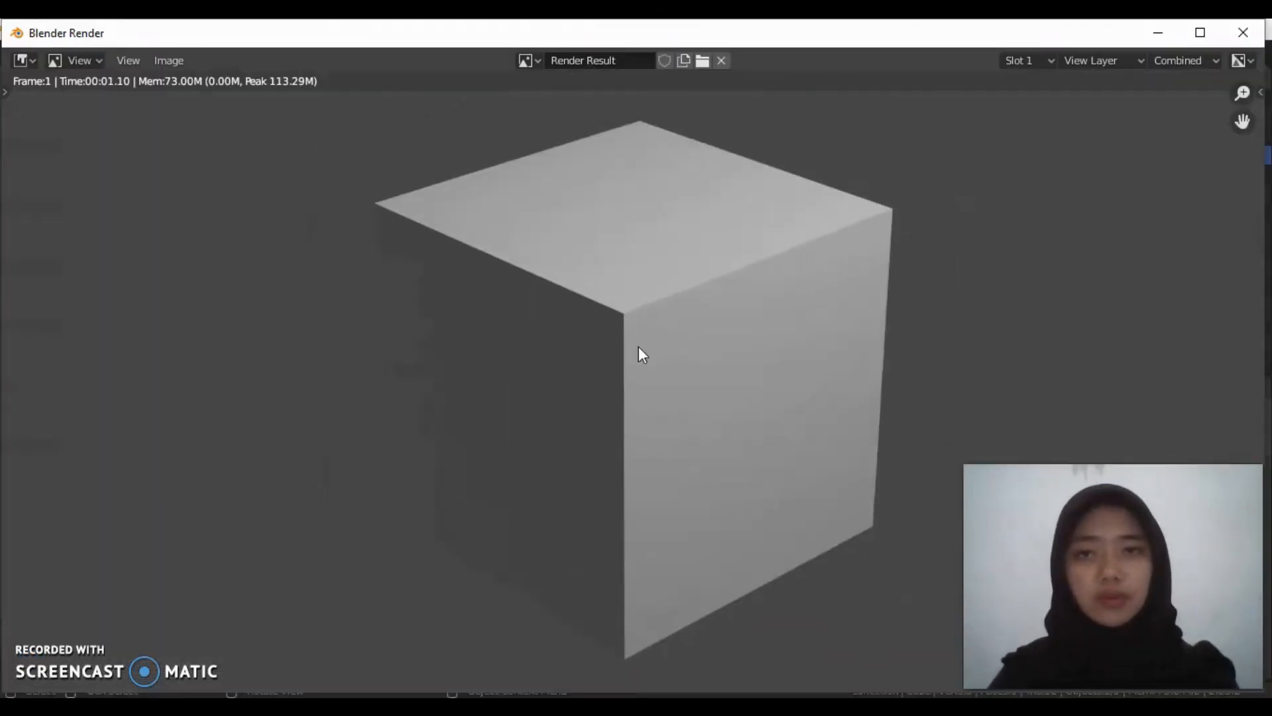
{"action": "scroll", "coordinate": [638, 344], "scroll_direction": "down", "scroll_amount": 1}
{"action": "key", "text": "Escape"}
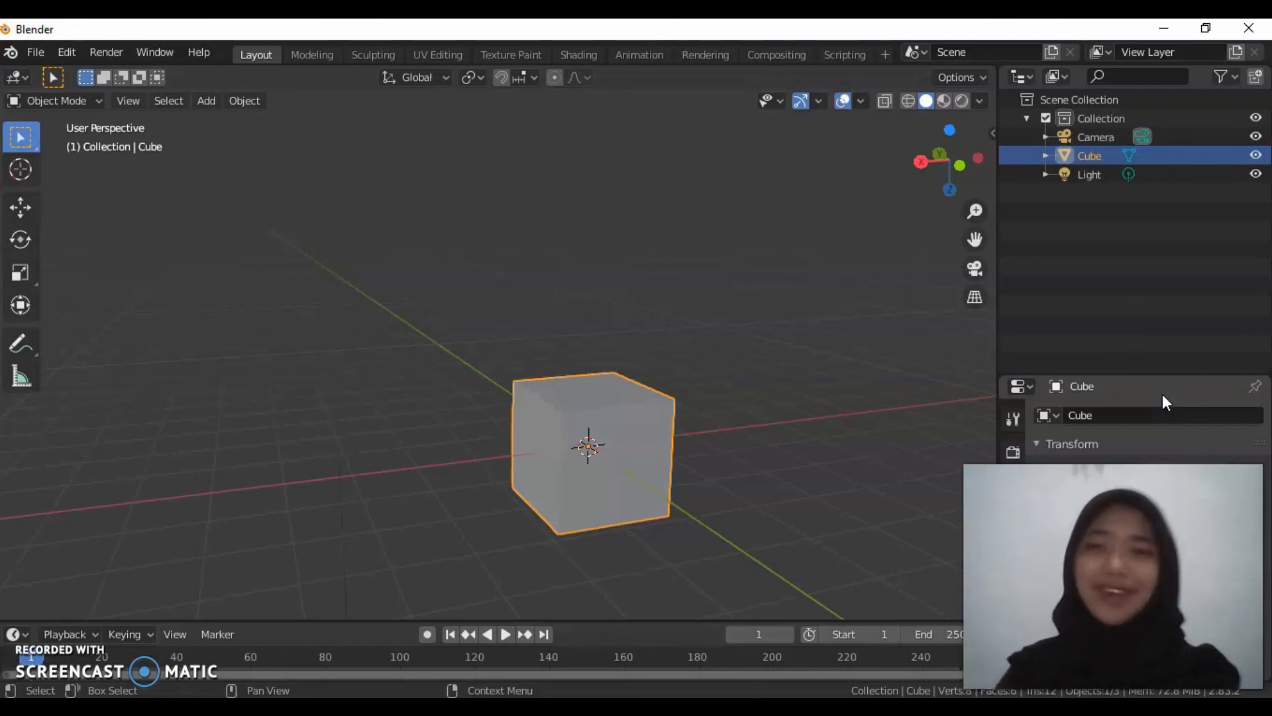
{"action": "left_click", "coordinate": [122, 623]}
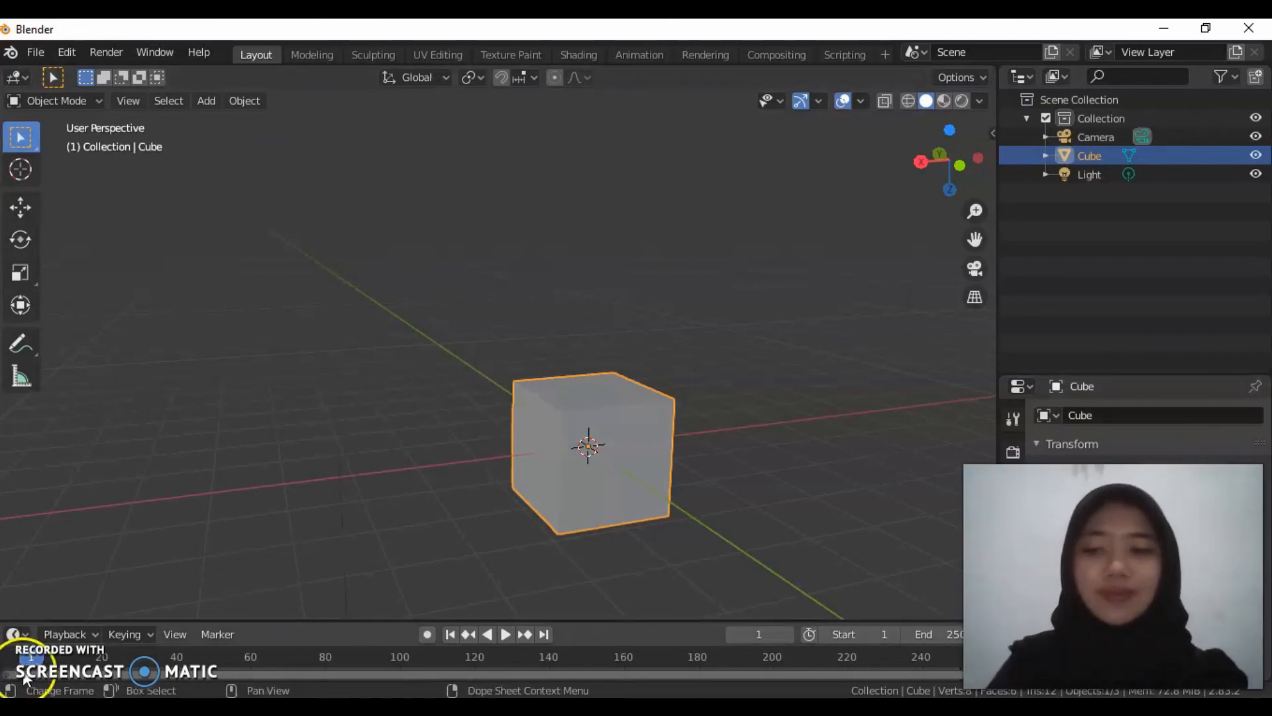